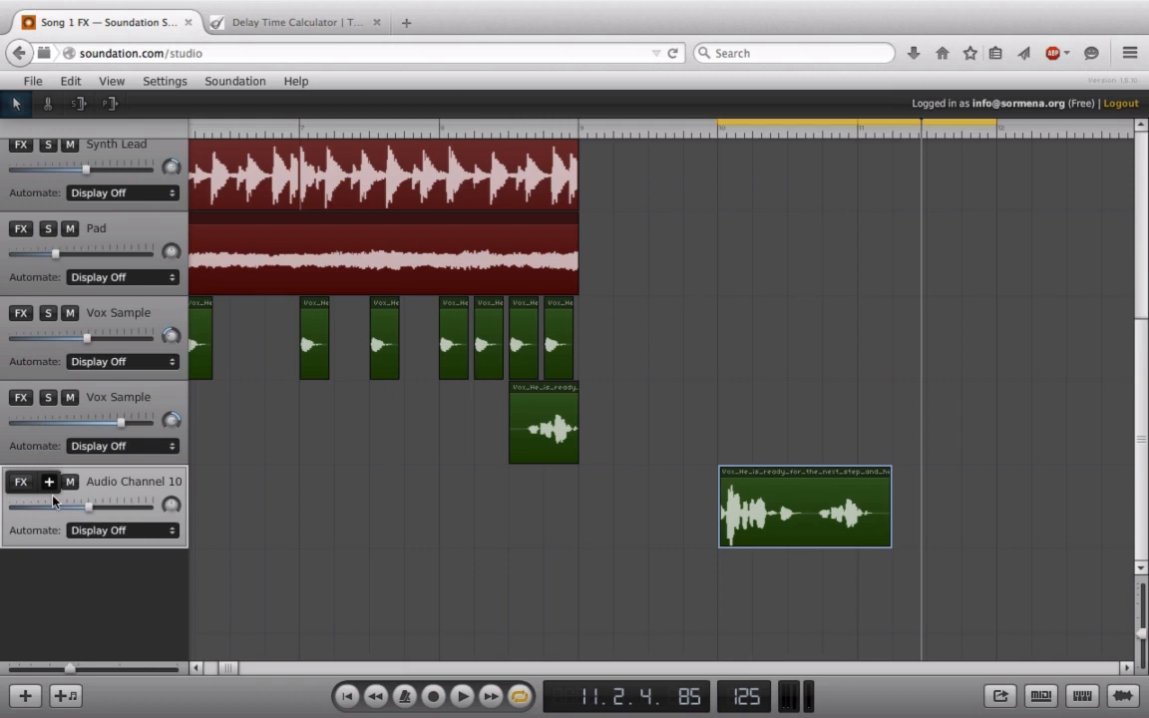
Add a Delay effect to Audio Channel 10 and place its settings window over the middle of the arrangement
{"action": "left_click", "coordinate": [48, 481]}
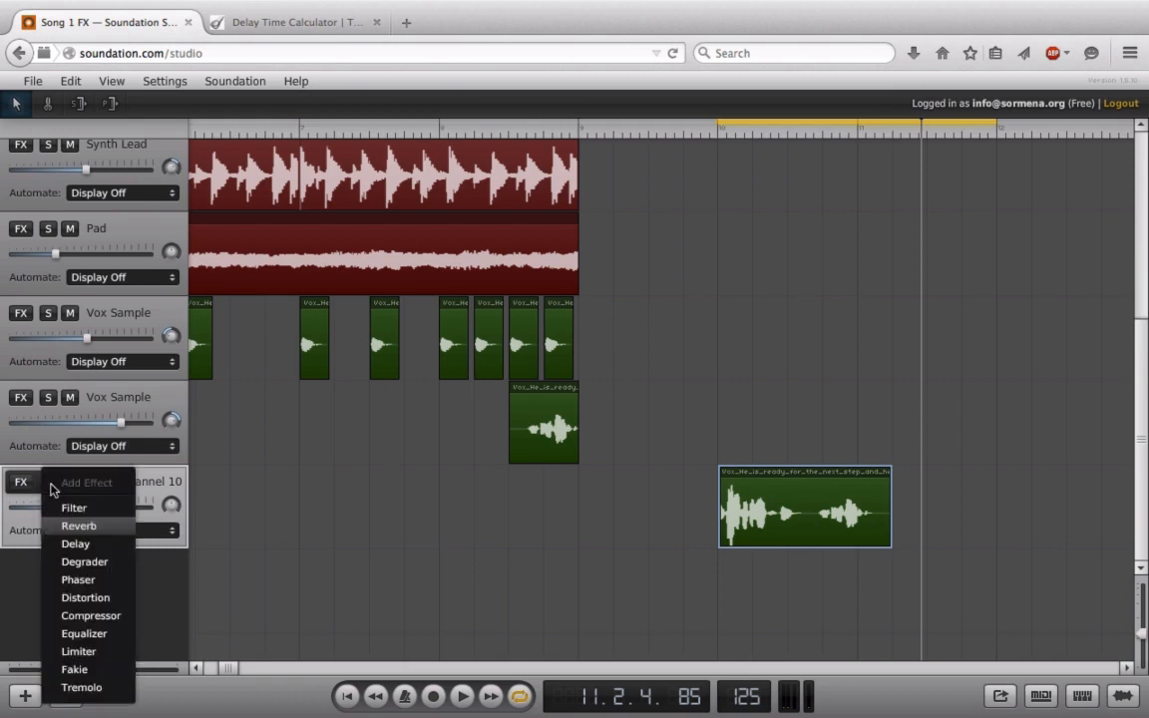
{"action": "left_click", "coordinate": [70, 546]}
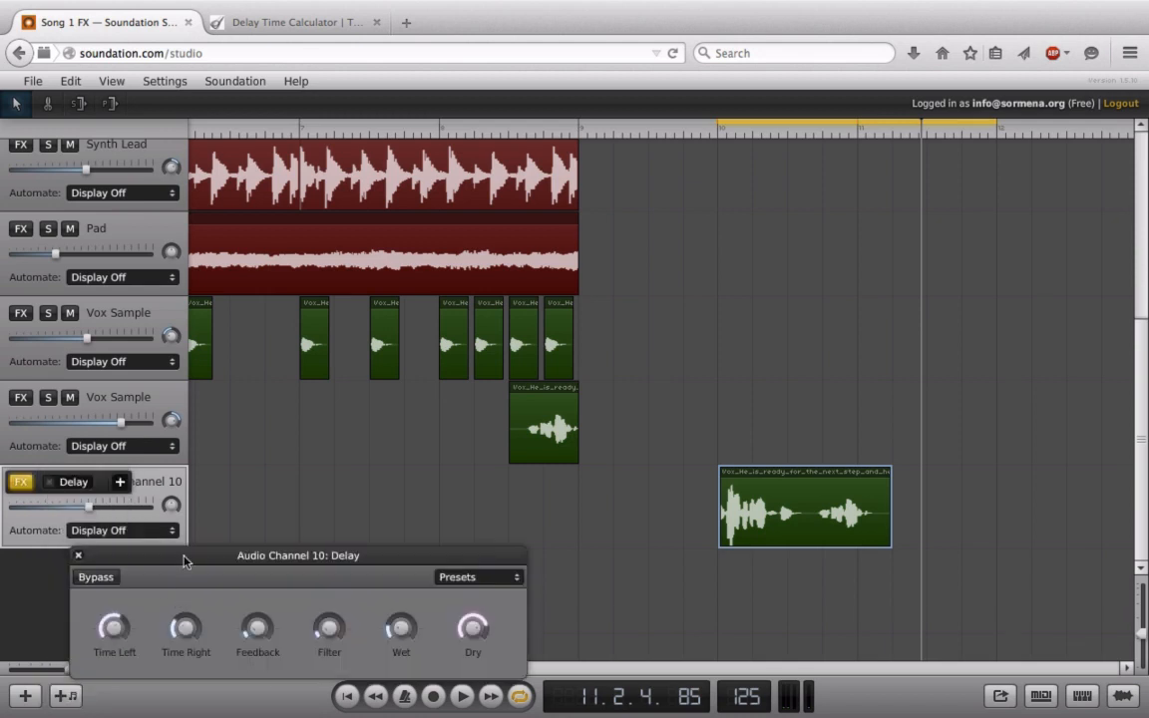
{"action": "left_click_drag", "start_coordinate": [183, 562], "coordinate": [378, 355]}
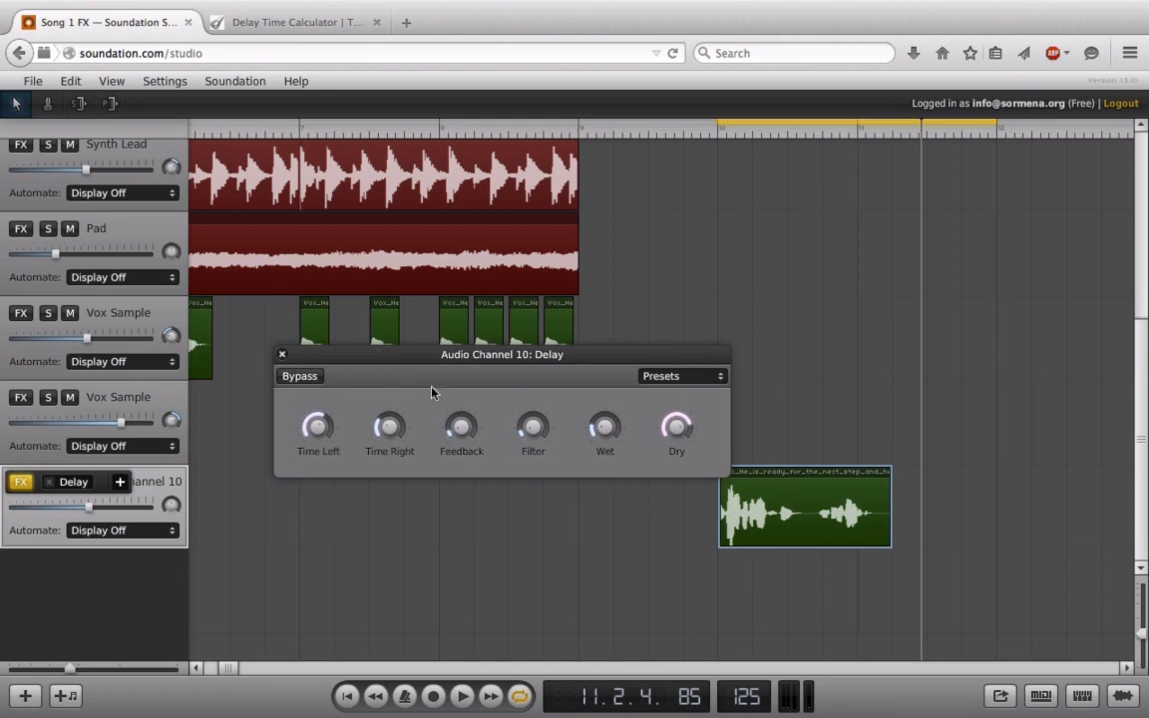
Set the delay's Filter and Dry levels to maximum, with Feedback and Wet at zero
{"action": "mouse_move", "coordinate": [537, 431]}
{"action": "left_click_drag", "start_coordinate": [537, 431], "coordinate": [601, 299]}
{"action": "left_click_drag", "start_coordinate": [688, 427], "coordinate": [604, 7]}
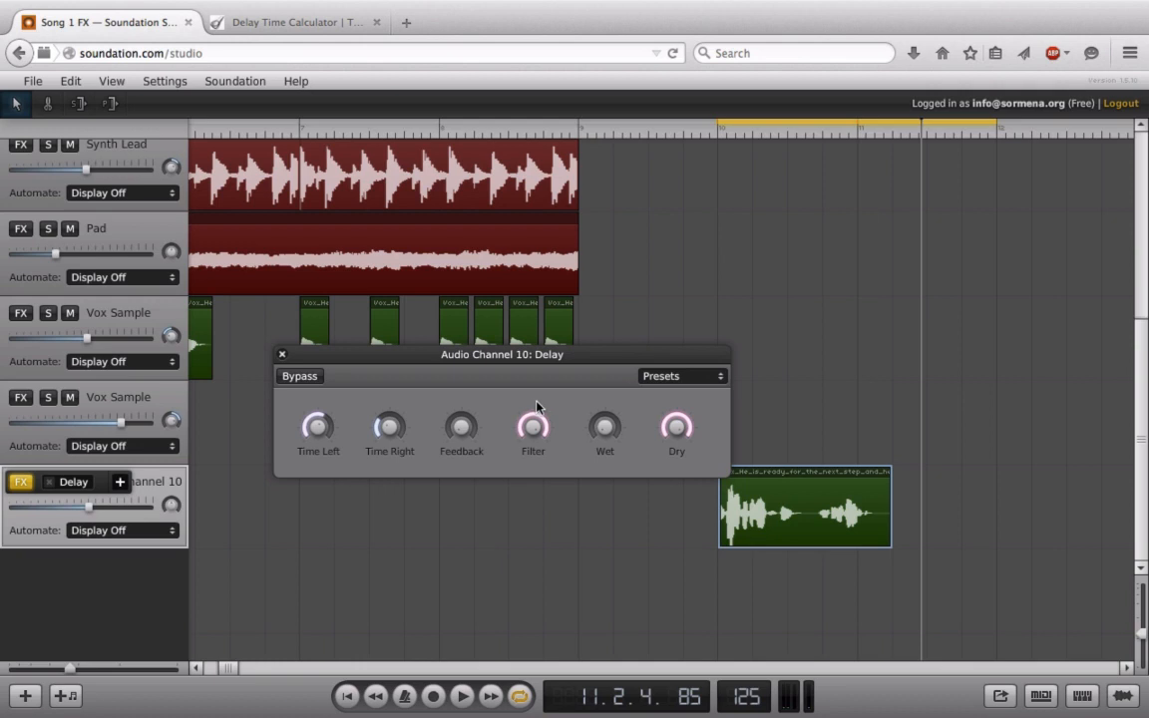
Play the vocal clip from bar 10 and toggle the delay's bypass to compare the sound with and without the effect
{"action": "left_click", "coordinate": [295, 384]}
{"action": "left_click", "coordinate": [295, 383]}
{"action": "mouse_move", "coordinate": [602, 446]}
{"action": "mouse_move", "coordinate": [599, 446]}
{"action": "left_mouse_down"}
{"action": "mouse_move", "coordinate": [598, 389]}
{"action": "mouse_move", "coordinate": [598, 449]}
{"action": "left_mouse_up"}
{"action": "left_click", "coordinate": [719, 130]}
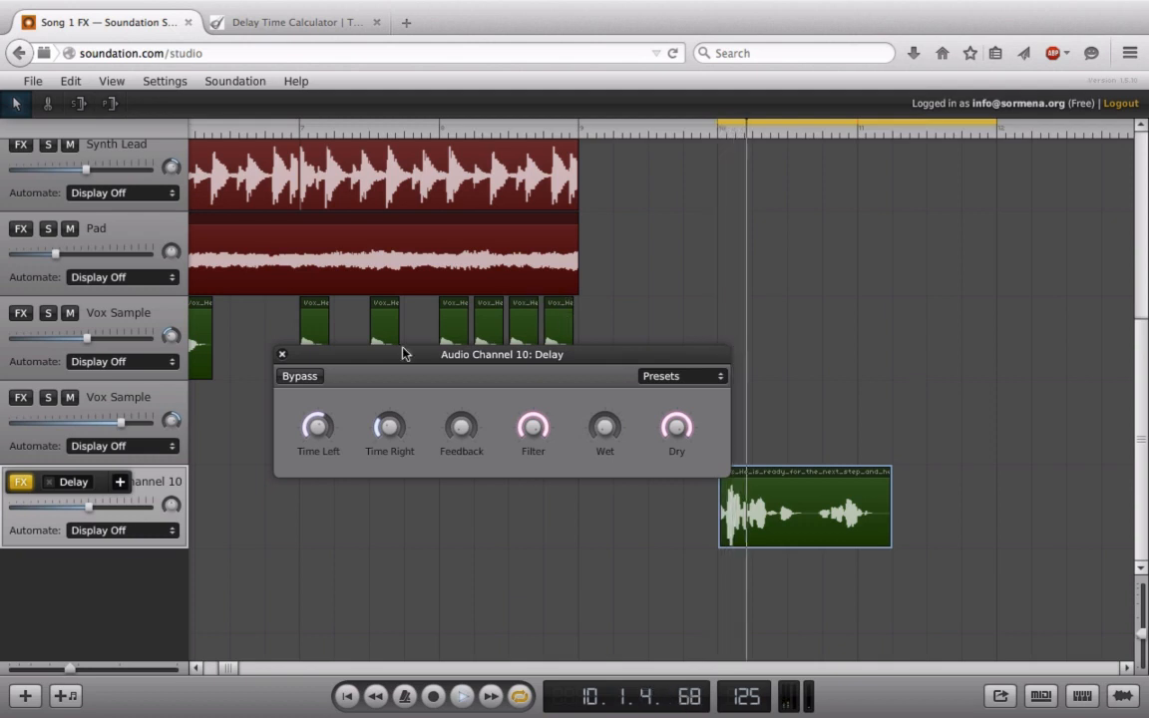
{"action": "left_click", "coordinate": [299, 377]}
{"action": "left_click", "coordinate": [299, 377]}
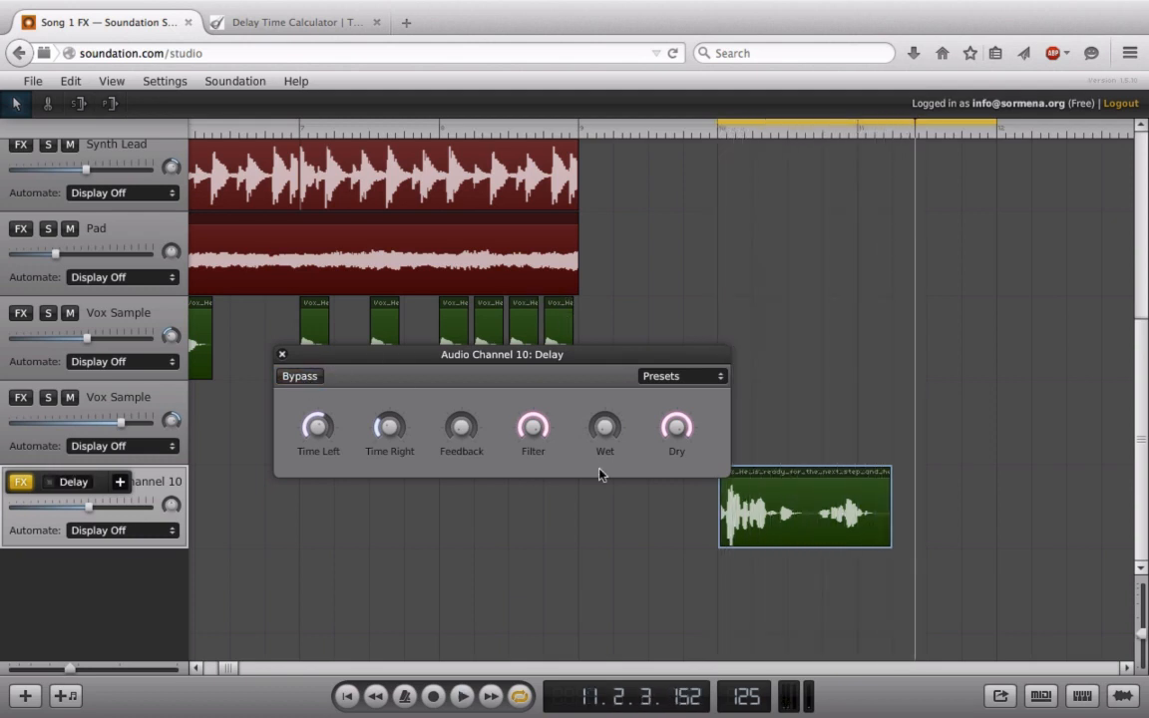
Raise the delay's Wet level to maximum while playing the vocal clip, and replay it from just before bar 10
{"action": "left_click", "coordinate": [658, 140]}
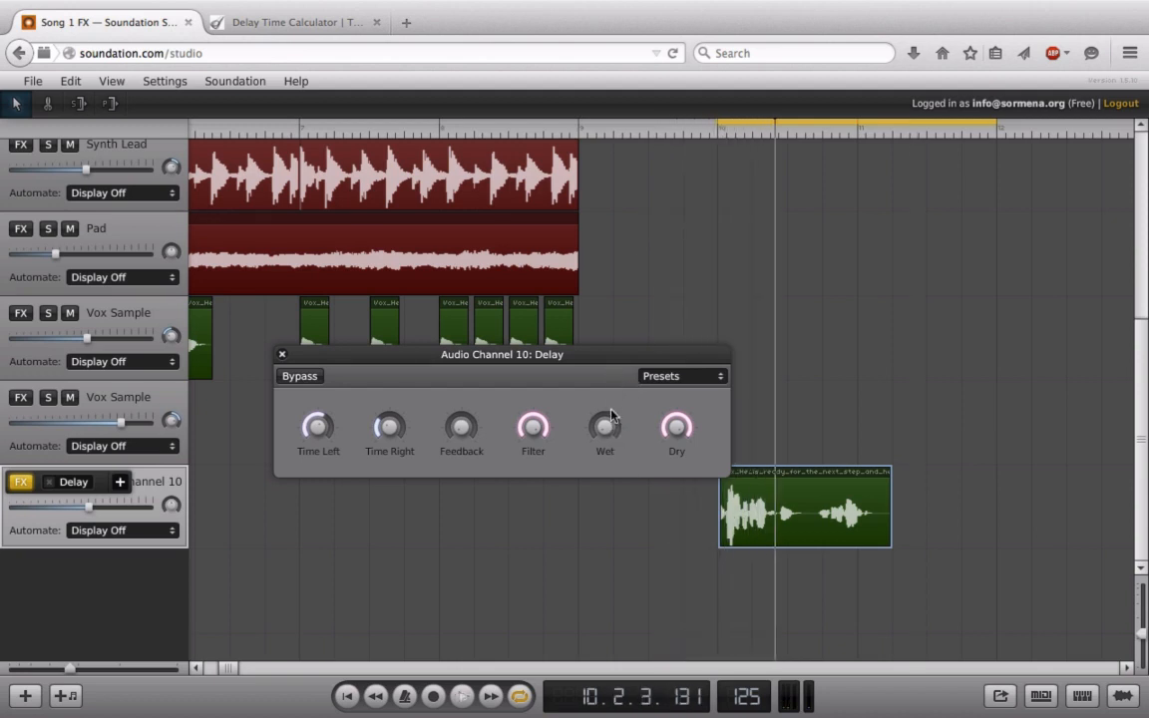
{"action": "left_click_drag", "start_coordinate": [606, 424], "coordinate": [577, 211]}
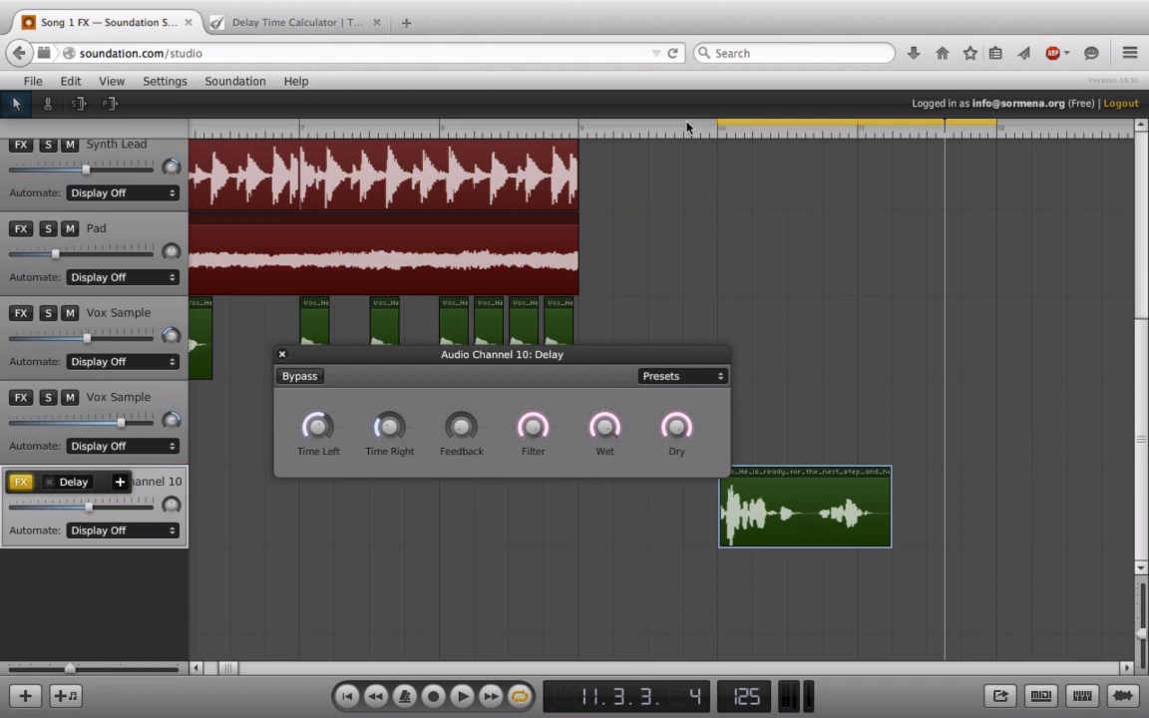
{"action": "left_click", "coordinate": [663, 132]}
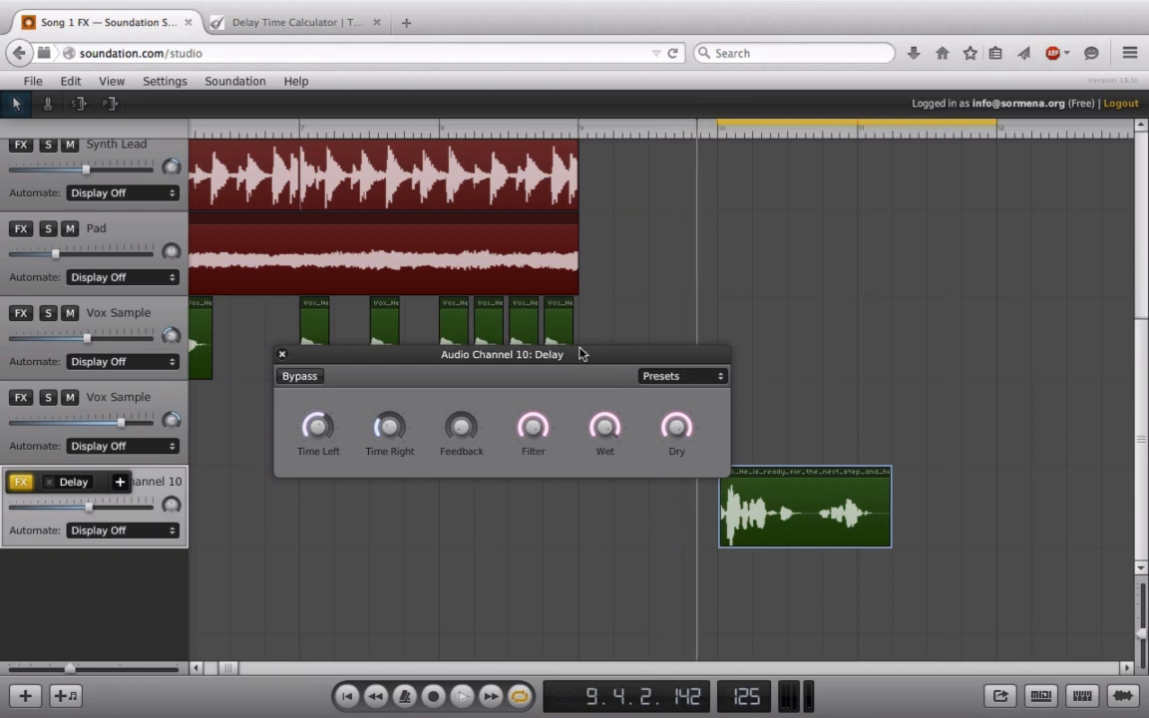
Set the delay's Feedback to 48% during playback and stop the playback
{"action": "left_click_drag", "start_coordinate": [460, 427], "coordinate": [453, 300]}
{"action": "left_click_drag", "start_coordinate": [466, 440], "coordinate": [464, 515]}
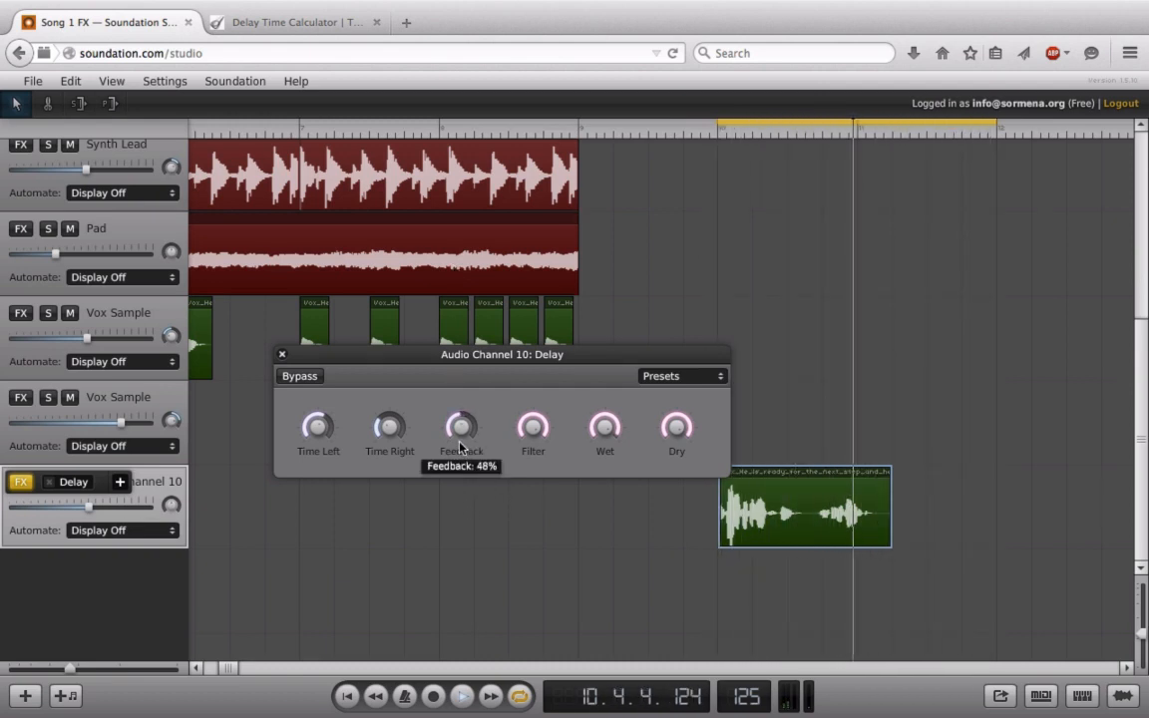
{"action": "key", "text": "space"}
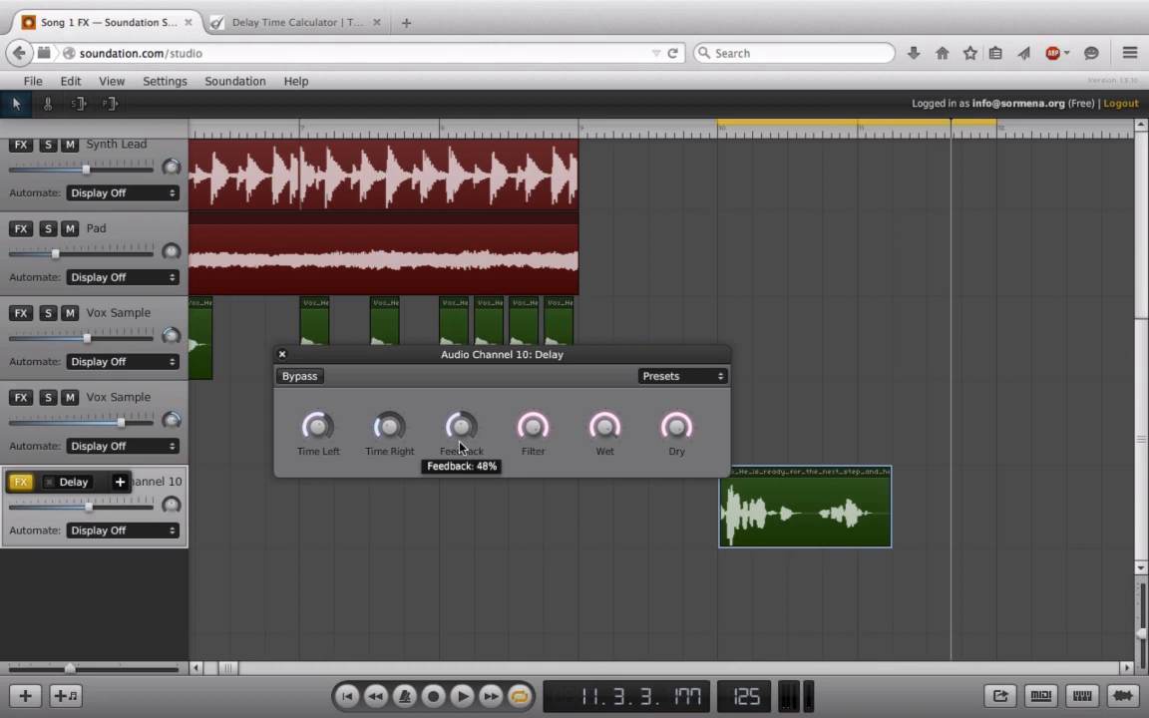
Set the delay's Feedback to 100%, lower Wet to about 14% and play the vocal clip
{"action": "left_click_drag", "start_coordinate": [460, 447], "coordinate": [411, 97]}
{"action": "left_click_drag", "start_coordinate": [609, 423], "coordinate": [590, 585]}
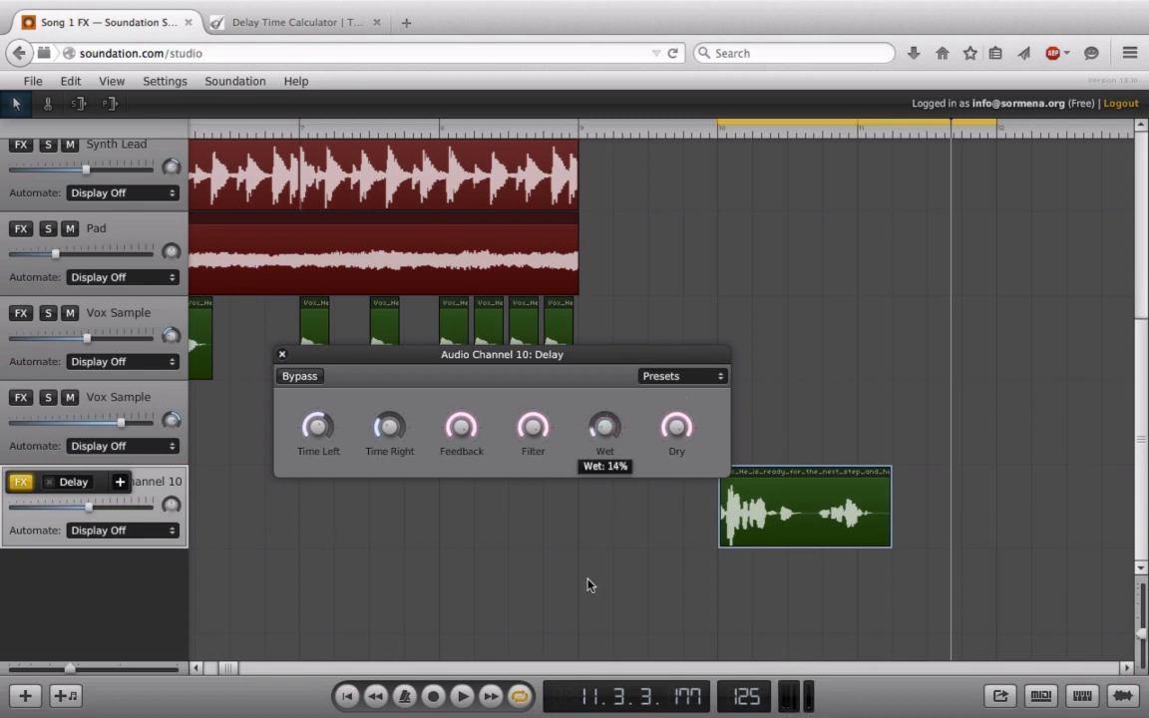
{"action": "left_click", "coordinate": [692, 129]}
{"action": "key", "text": "space"}
Set the delay's Time Right to 239 ms and lower its Feedback to 66%
{"action": "mouse_move", "coordinate": [374, 411]}
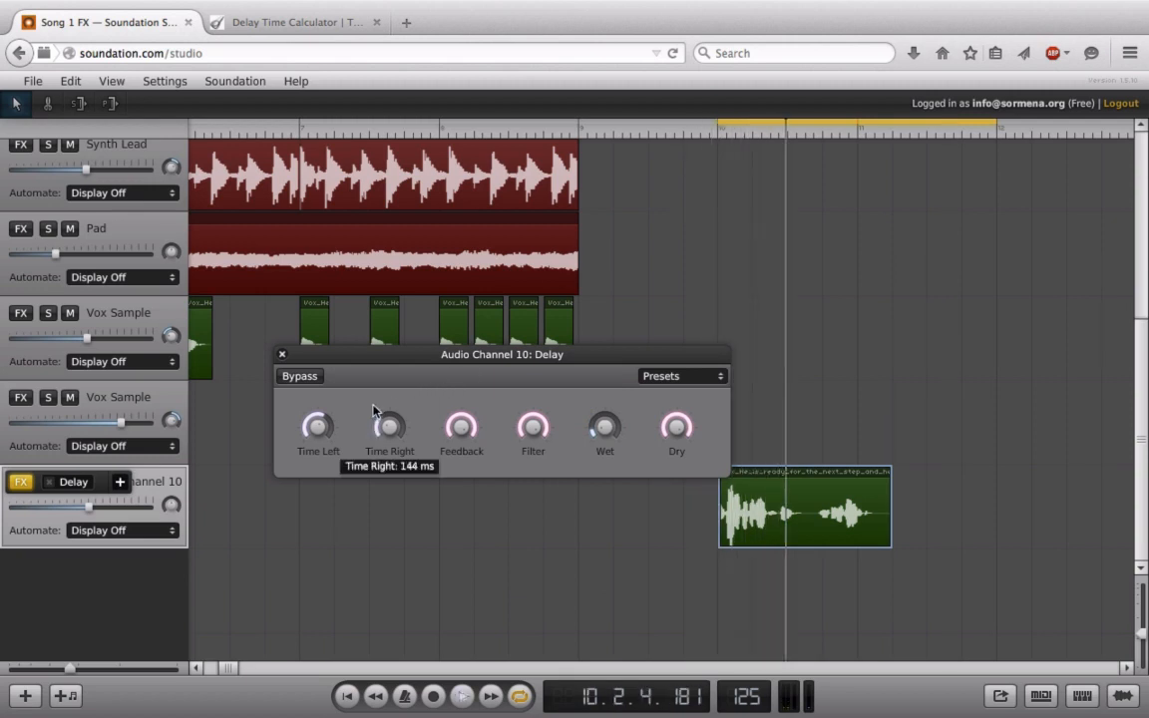
{"action": "left_click_drag", "start_coordinate": [374, 411], "coordinate": [428, 557]}
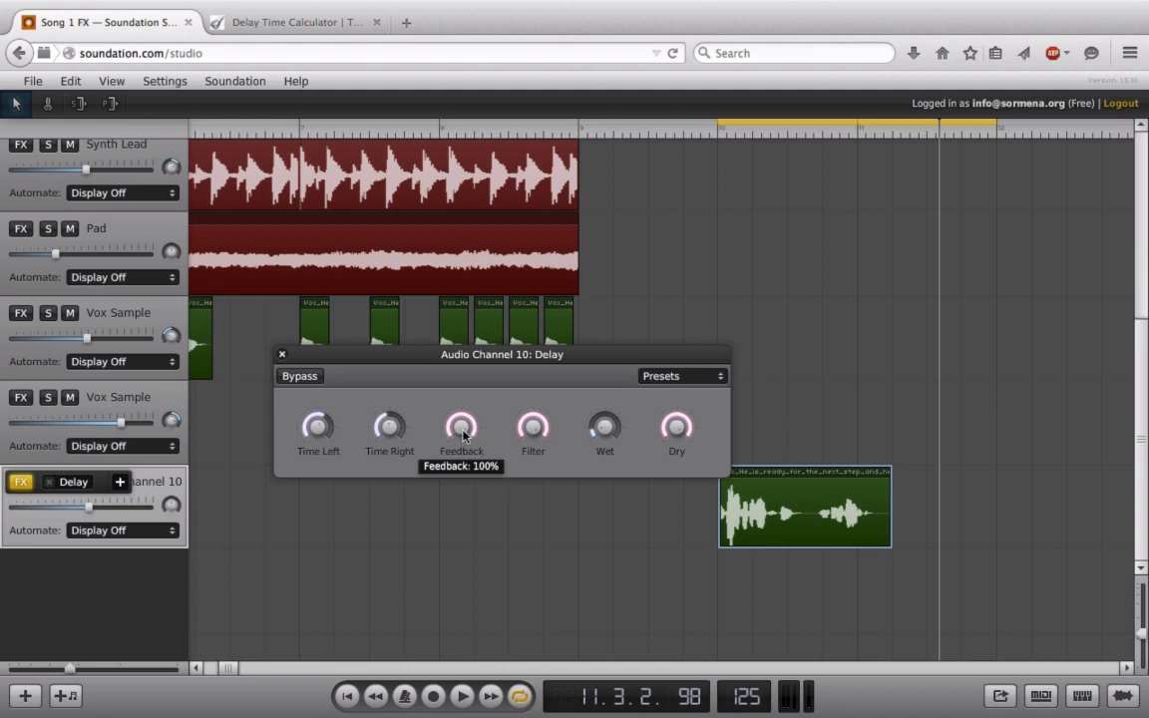
{"action": "left_click_drag", "start_coordinate": [463, 434], "coordinate": [456, 489]}
{"action": "mouse_move", "coordinate": [395, 425]}
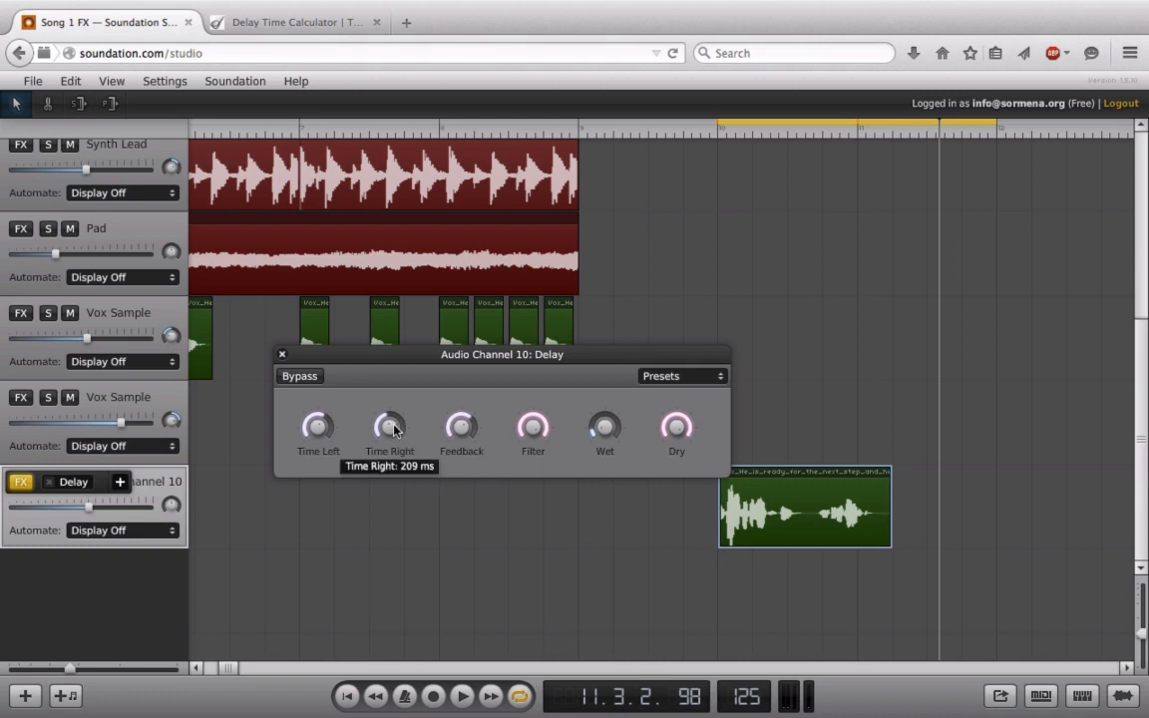
{"action": "mouse_move", "coordinate": [327, 430]}
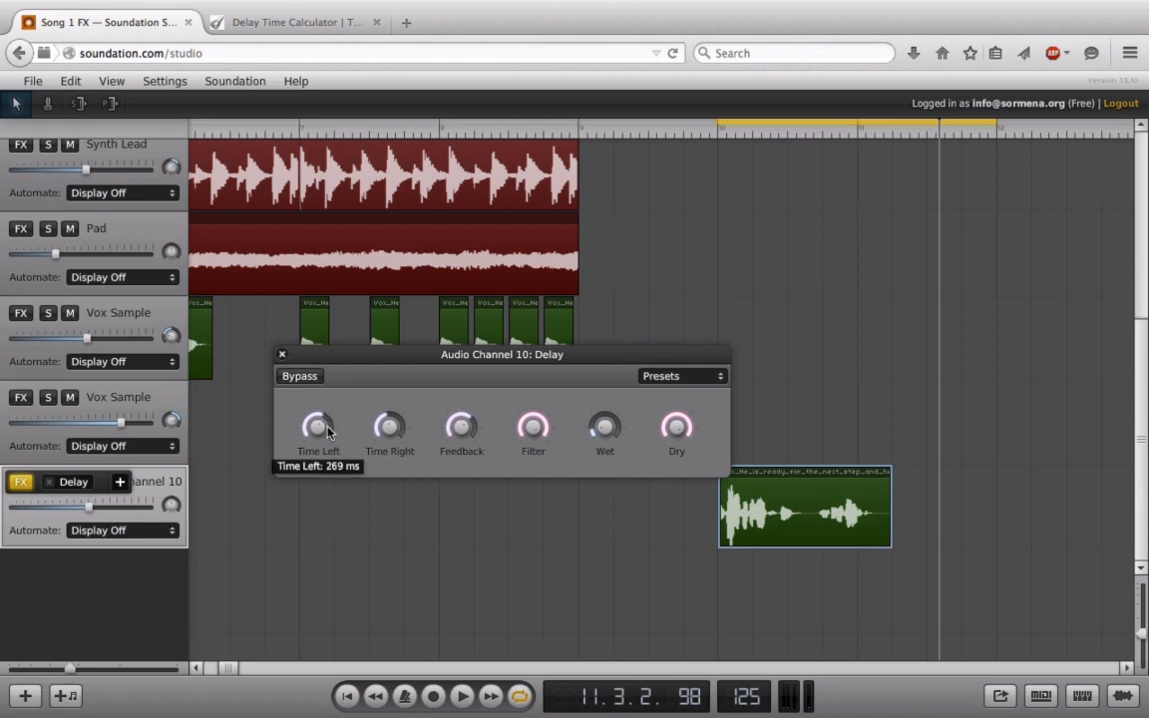
{"action": "left_click_drag", "start_coordinate": [388, 436], "coordinate": [390, 414]}
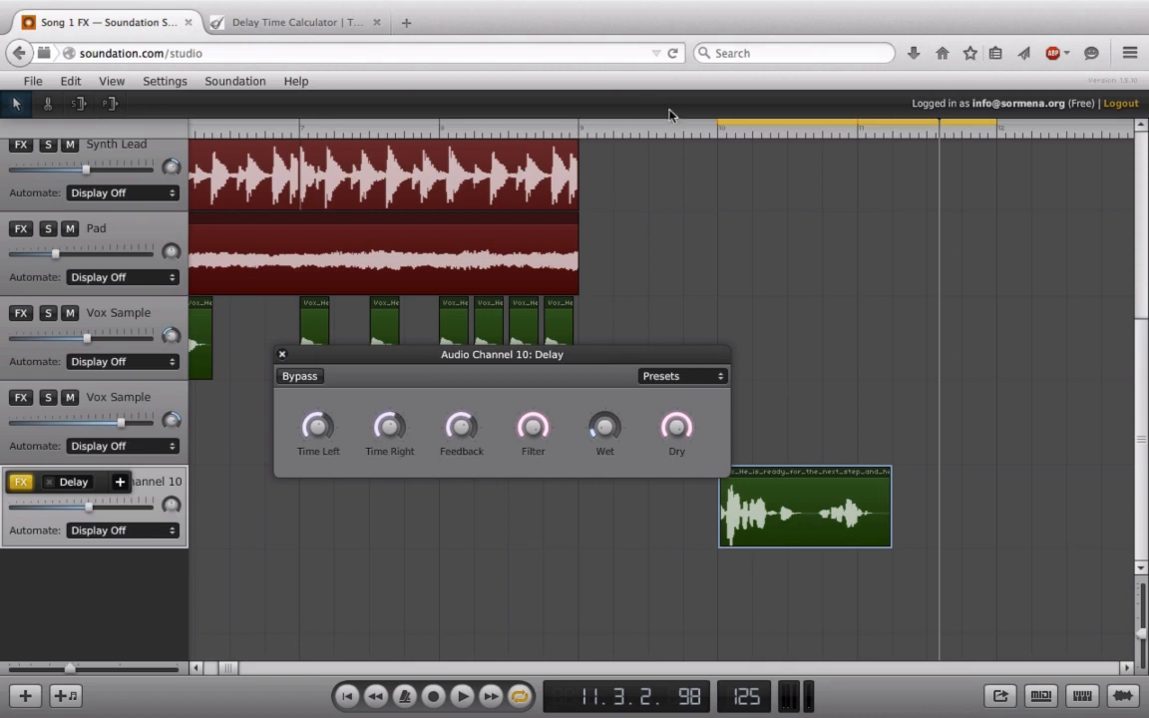
Play the vocal clip from just before bar 10 and raise the delay's Wet level moderately
{"action": "left_click", "coordinate": [701, 127]}
{"action": "key", "text": "space"}
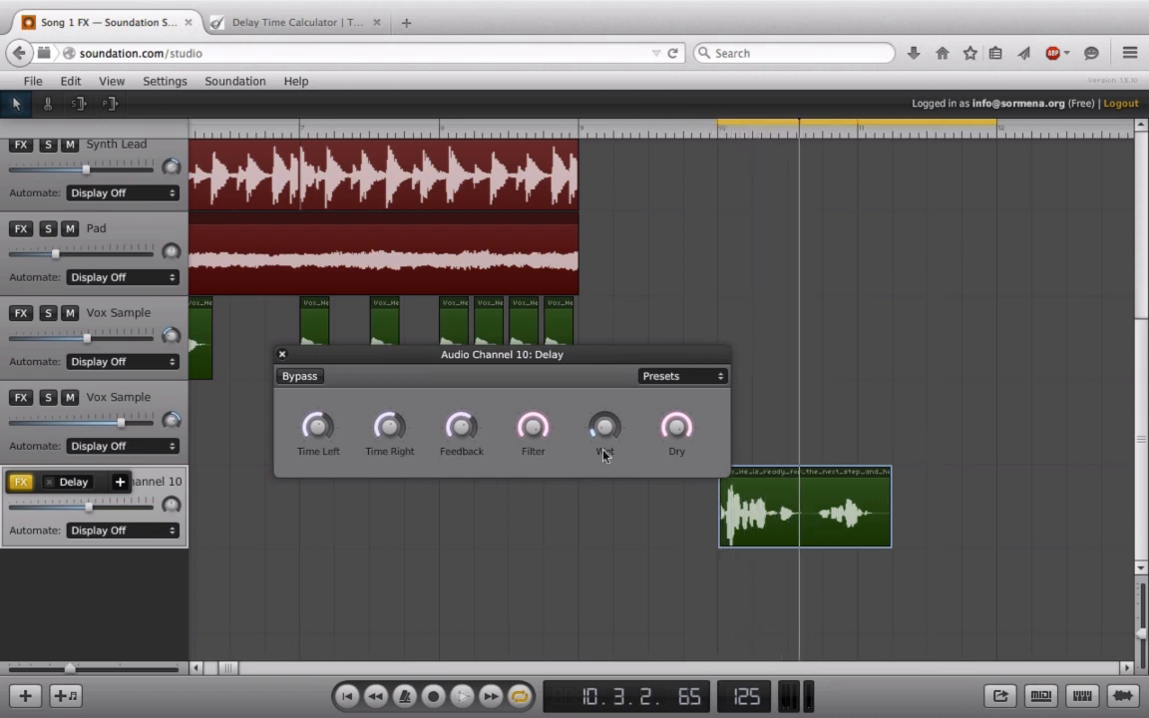
{"action": "left_click_drag", "start_coordinate": [605, 444], "coordinate": [605, 416]}
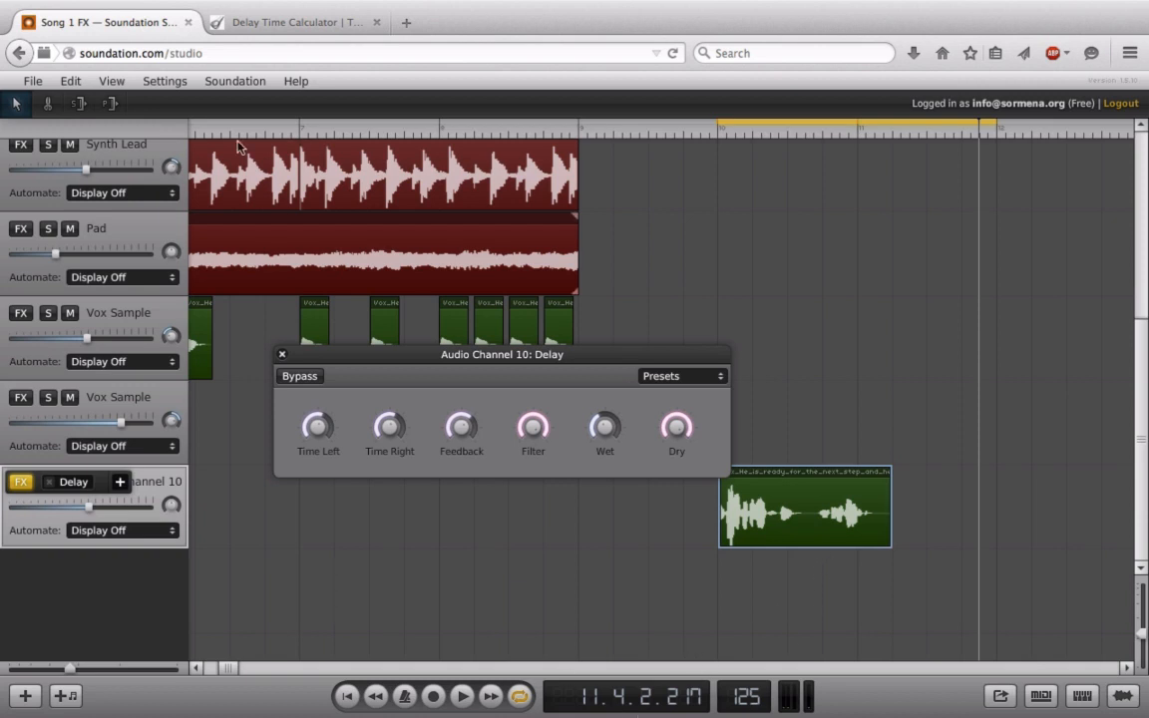
Switch to the Delay Time Calculator page and calculate the note delay times for 125 BPM
{"action": "left_click", "coordinate": [257, 27]}
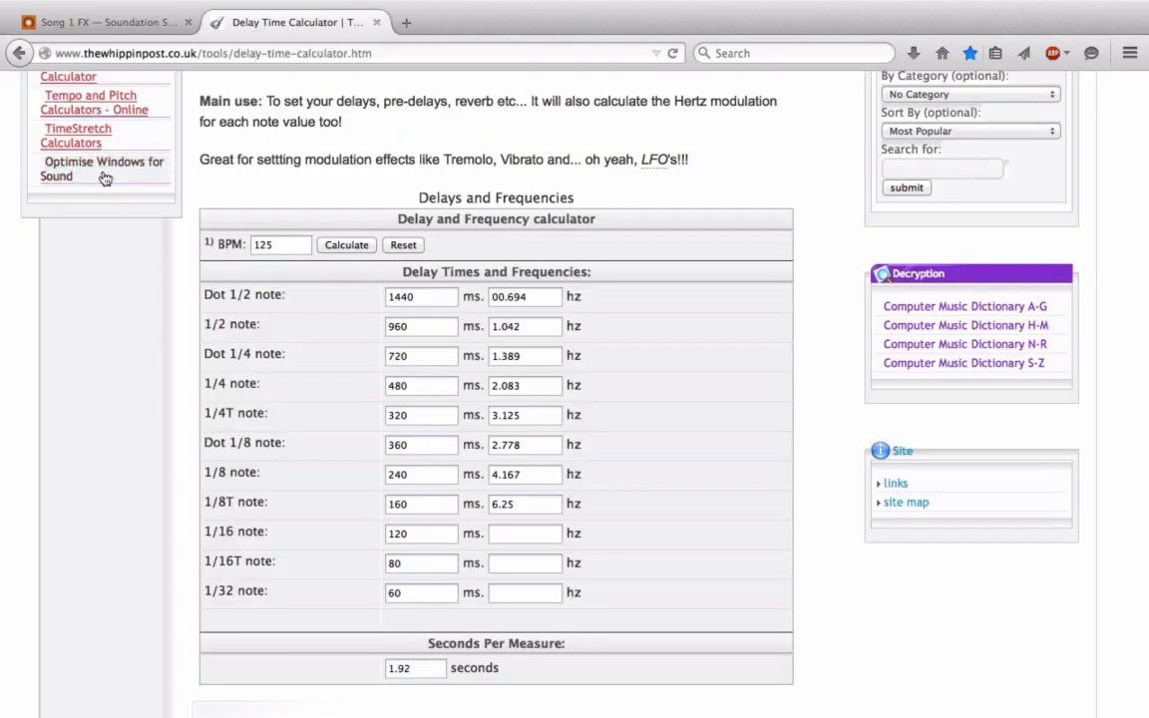
{"action": "left_click", "coordinate": [277, 244]}
{"action": "left_click", "coordinate": [335, 245]}
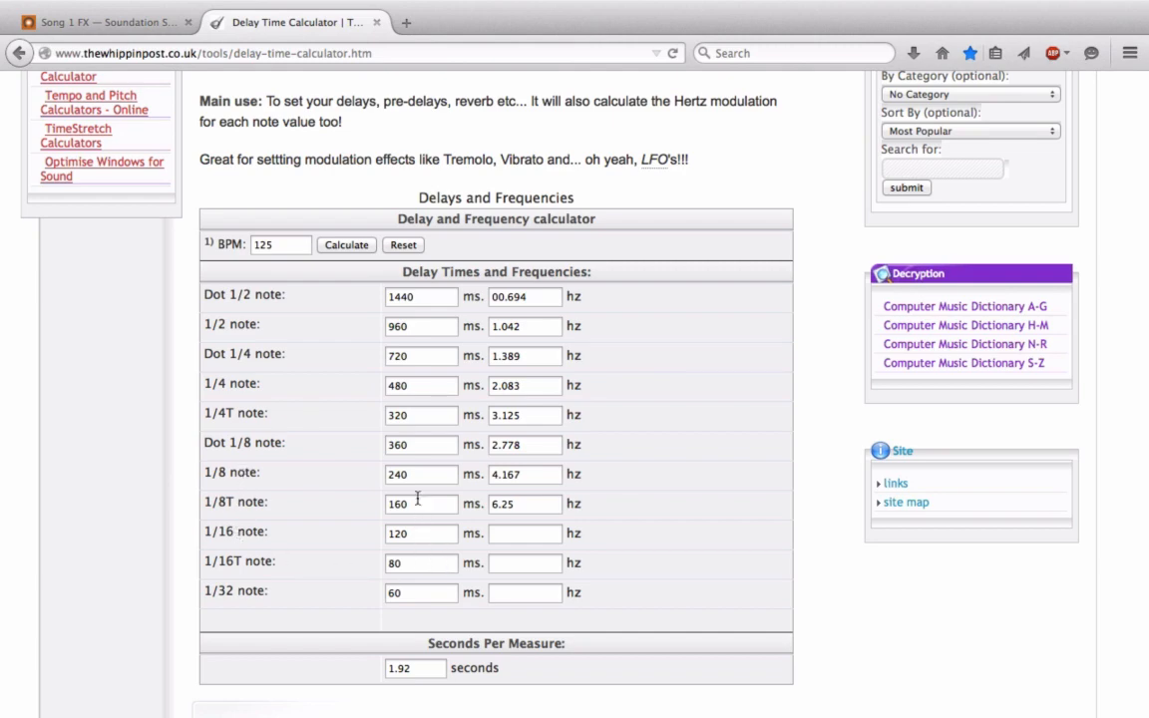
Return to the Soundation studio, shorten the delay's Time Left and play the vocal clip
{"action": "left_click", "coordinate": [146, 34]}
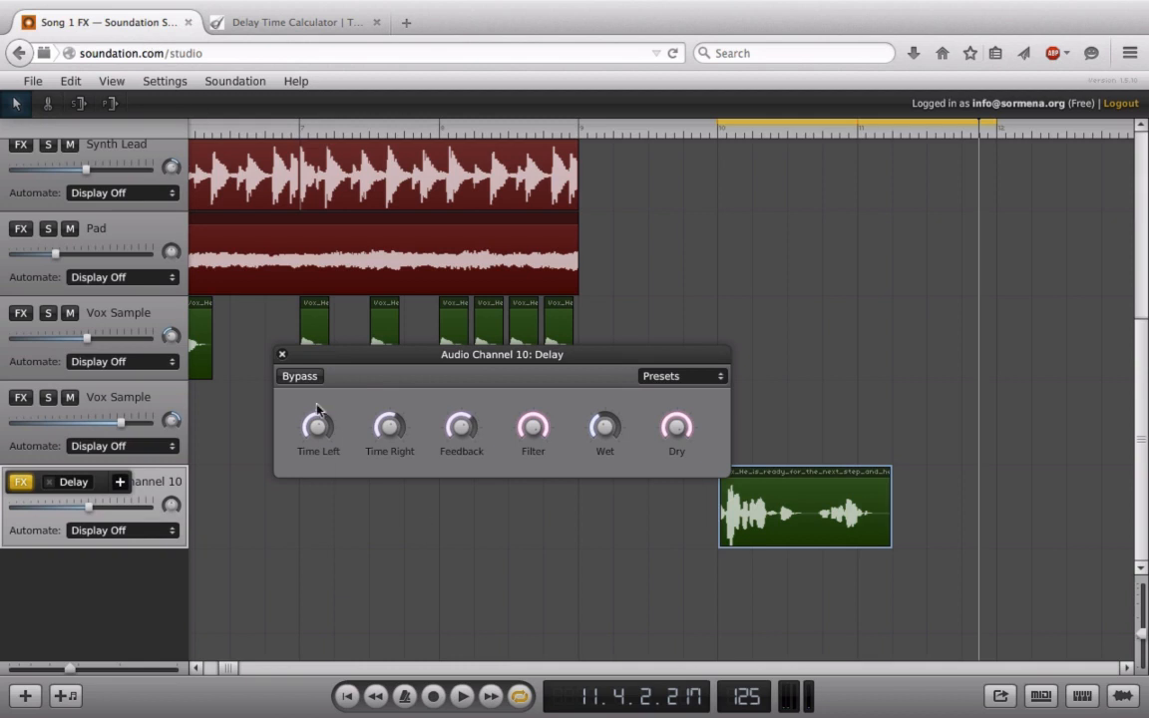
{"action": "left_click_drag", "start_coordinate": [317, 409], "coordinate": [311, 491]}
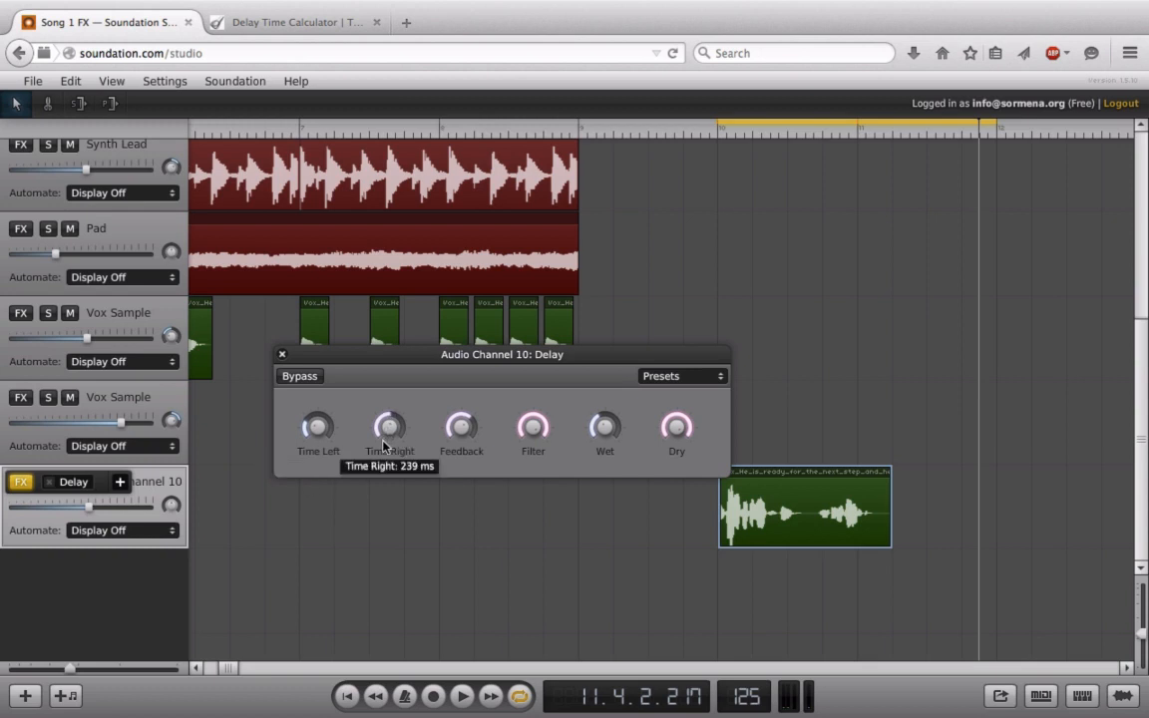
{"action": "left_click", "coordinate": [705, 128]}
{"action": "key", "text": "space"}
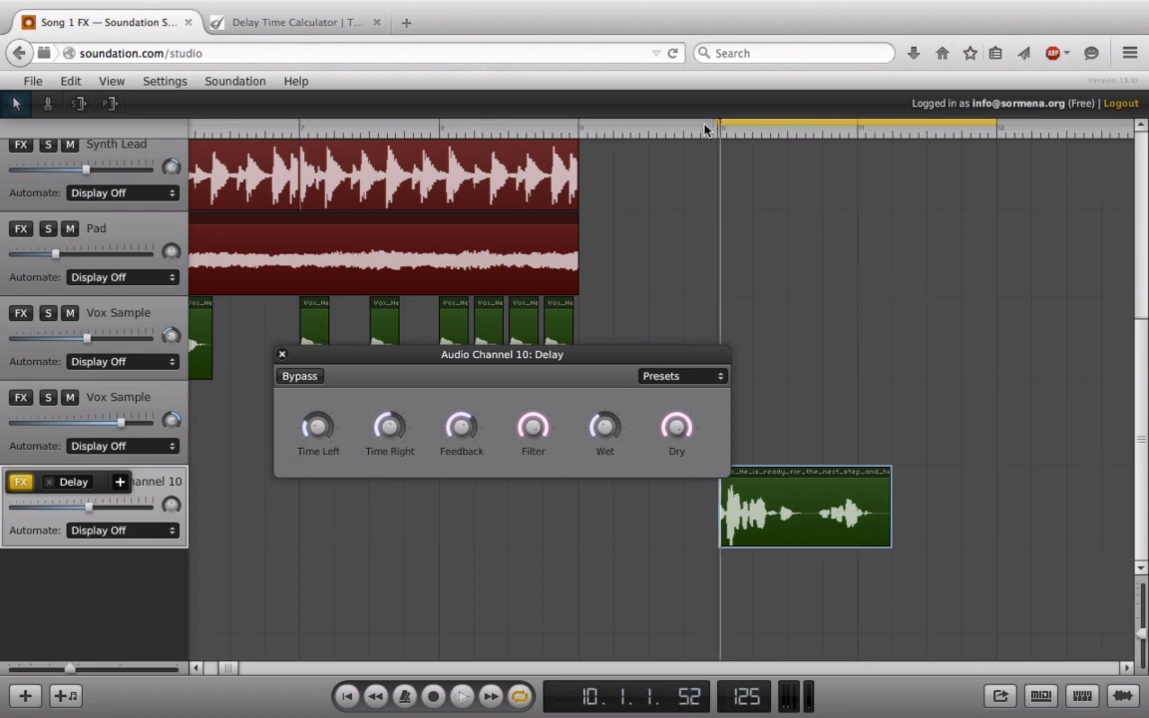
Raise the delay's Wet level close to maximum, lower Dry to a small amount and replay the vocal clip
{"action": "mouse_move", "coordinate": [598, 431]}
{"action": "left_click_drag", "start_coordinate": [595, 426], "coordinate": [590, 405]}
{"action": "mouse_move", "coordinate": [675, 436]}
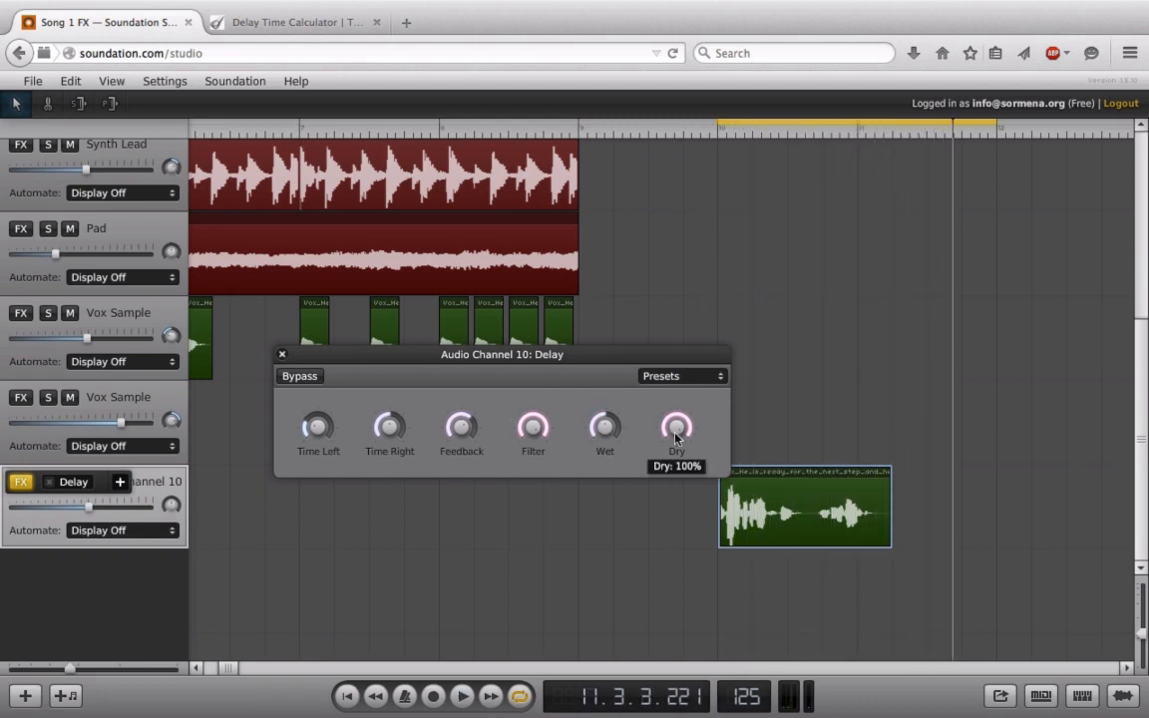
{"action": "left_click_drag", "start_coordinate": [692, 439], "coordinate": [630, 589]}
{"action": "mouse_move", "coordinate": [596, 426]}
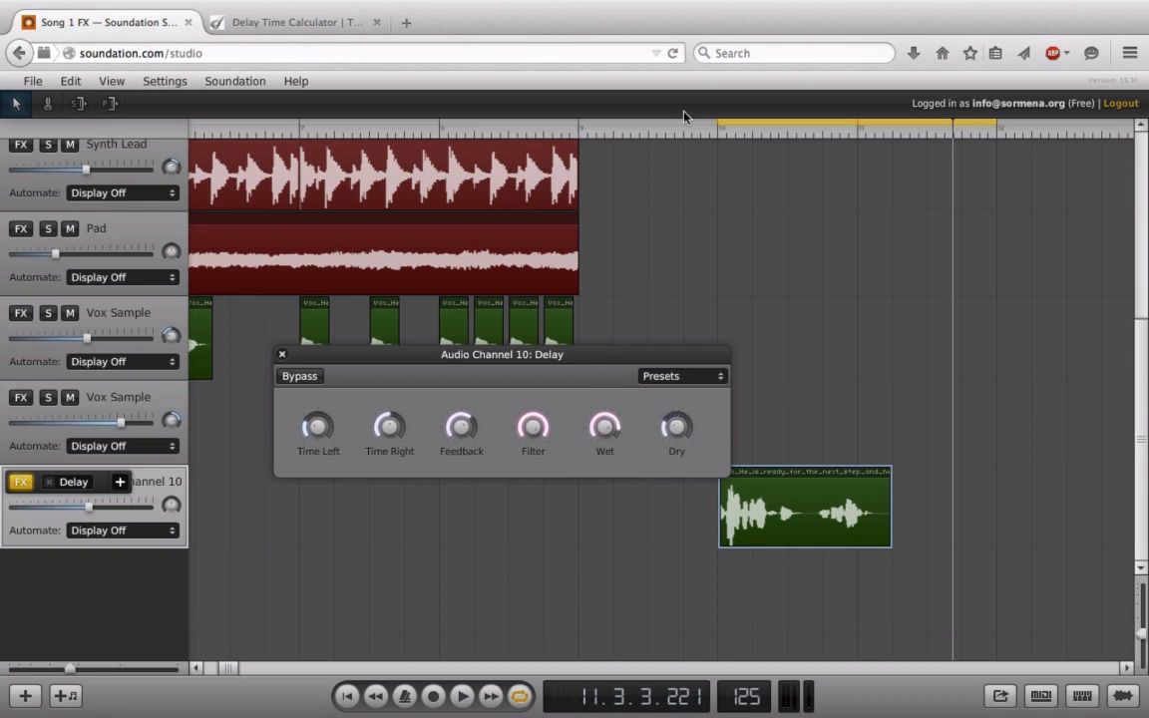
{"action": "left_click", "coordinate": [671, 136]}
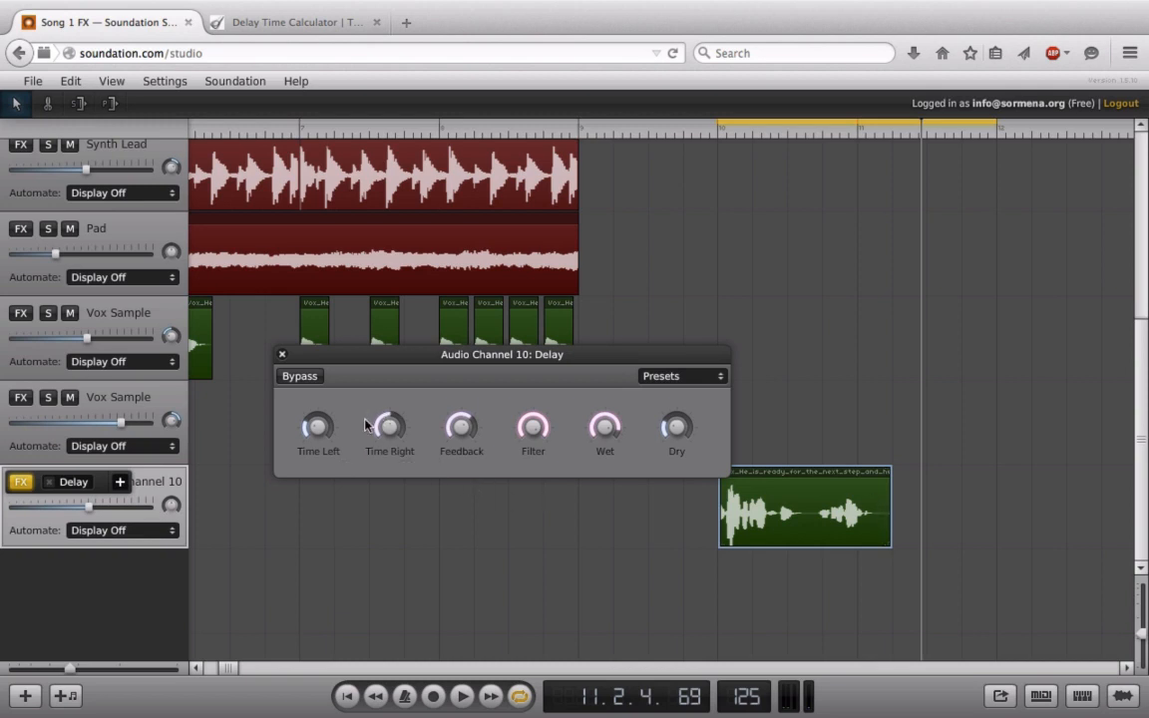
Set the delay's Time Right to 5 ms, Time Left to about 9 ms and Feedback to 0%
{"action": "left_click_drag", "start_coordinate": [382, 419], "coordinate": [374, 520]}
{"action": "left_click_drag", "start_coordinate": [317, 424], "coordinate": [311, 476]}
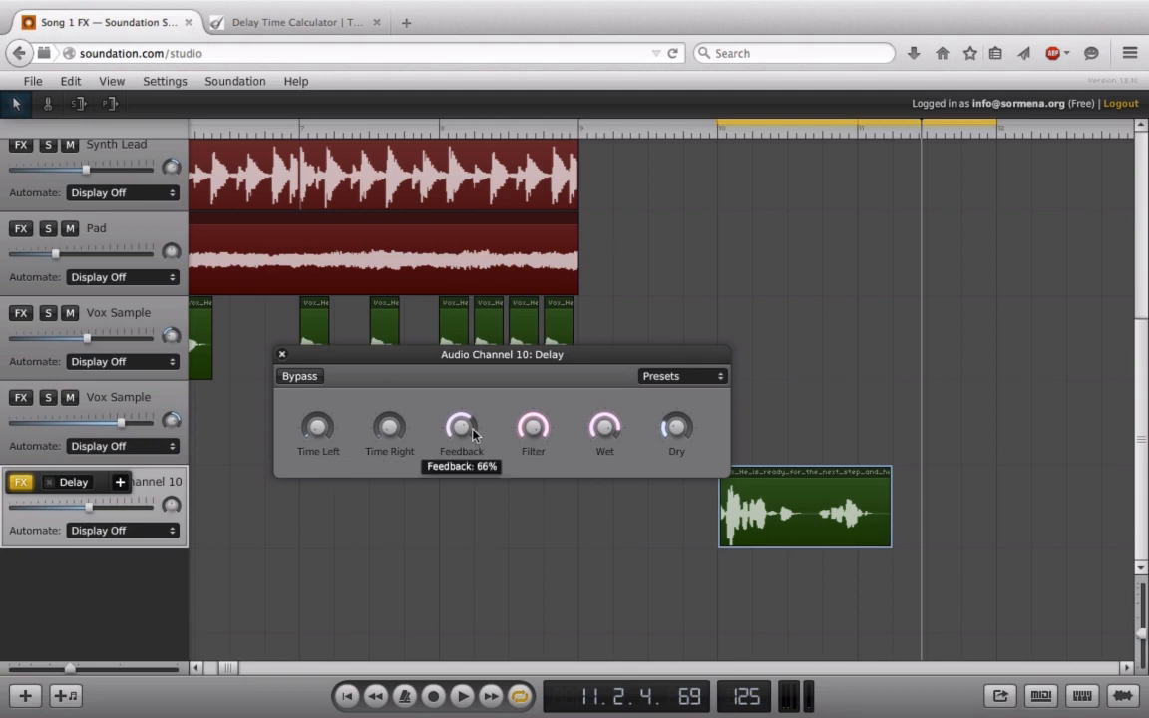
{"action": "left_click_drag", "start_coordinate": [470, 429], "coordinate": [576, 679]}
Set the delay's Dry level to maximum and its Wet level somewhat above half
{"action": "left_click_drag", "start_coordinate": [671, 428], "coordinate": [695, 4]}
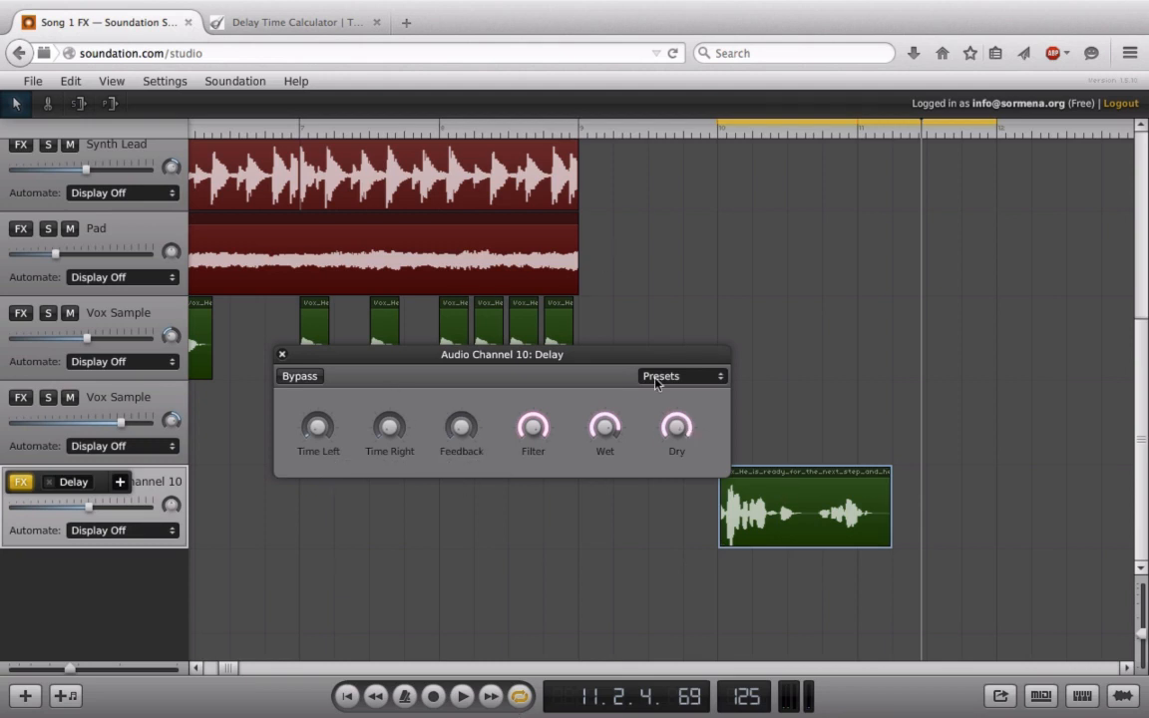
{"action": "left_click_drag", "start_coordinate": [610, 414], "coordinate": [605, 483]}
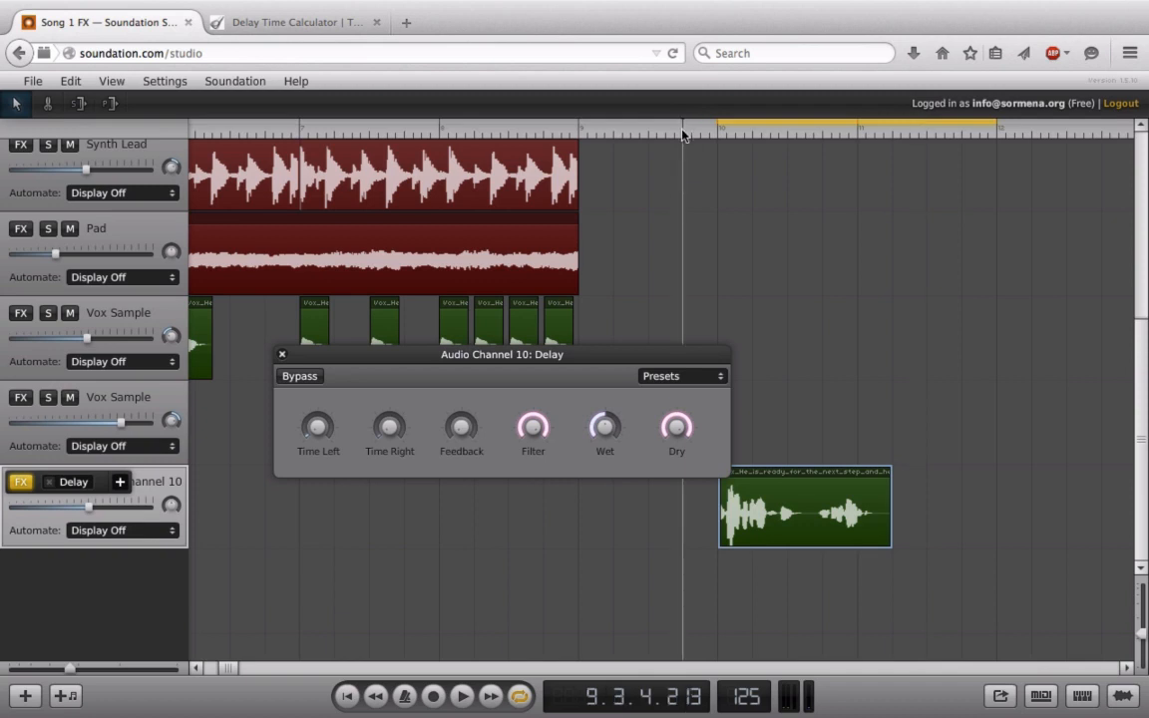
{"action": "left_click_drag", "start_coordinate": [604, 426], "coordinate": [588, 375]}
Bypass the delay and play the vocal clip to hear it without the effect
{"action": "key", "text": "space"}
{"action": "left_click", "coordinate": [299, 377]}
{"action": "key", "text": "space"}
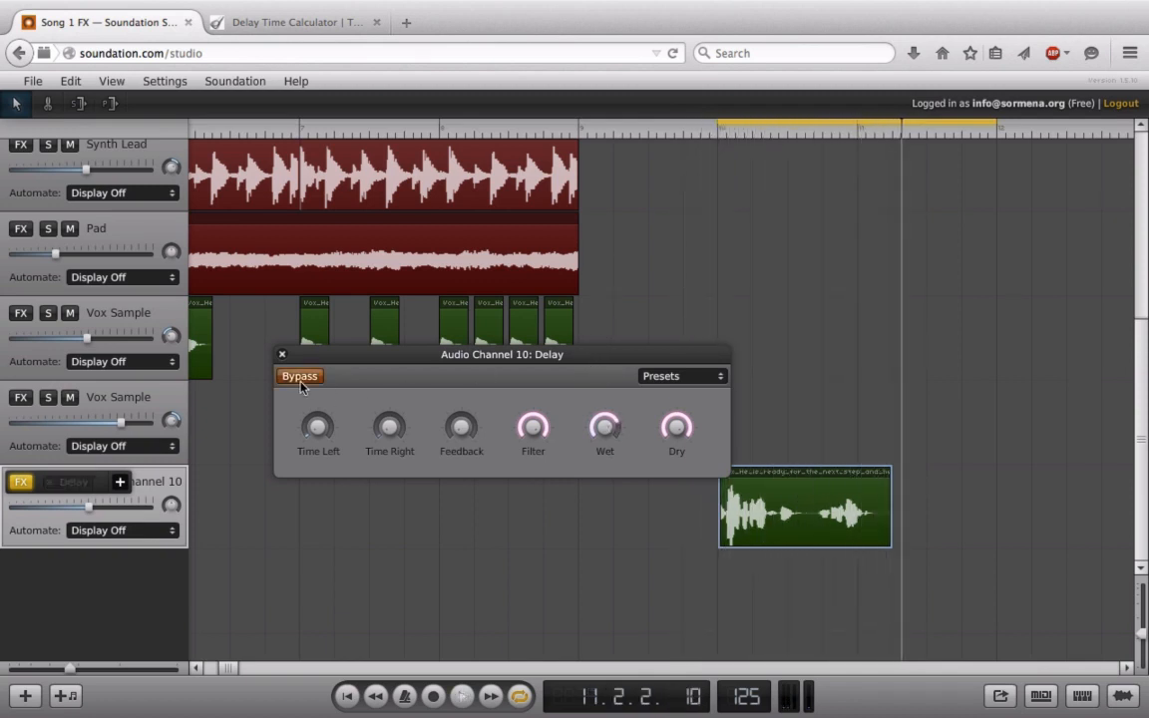
Lengthen the delay's Time Left and Time Right slightly and turn the bypass off during playback
{"action": "mouse_move", "coordinate": [310, 444]}
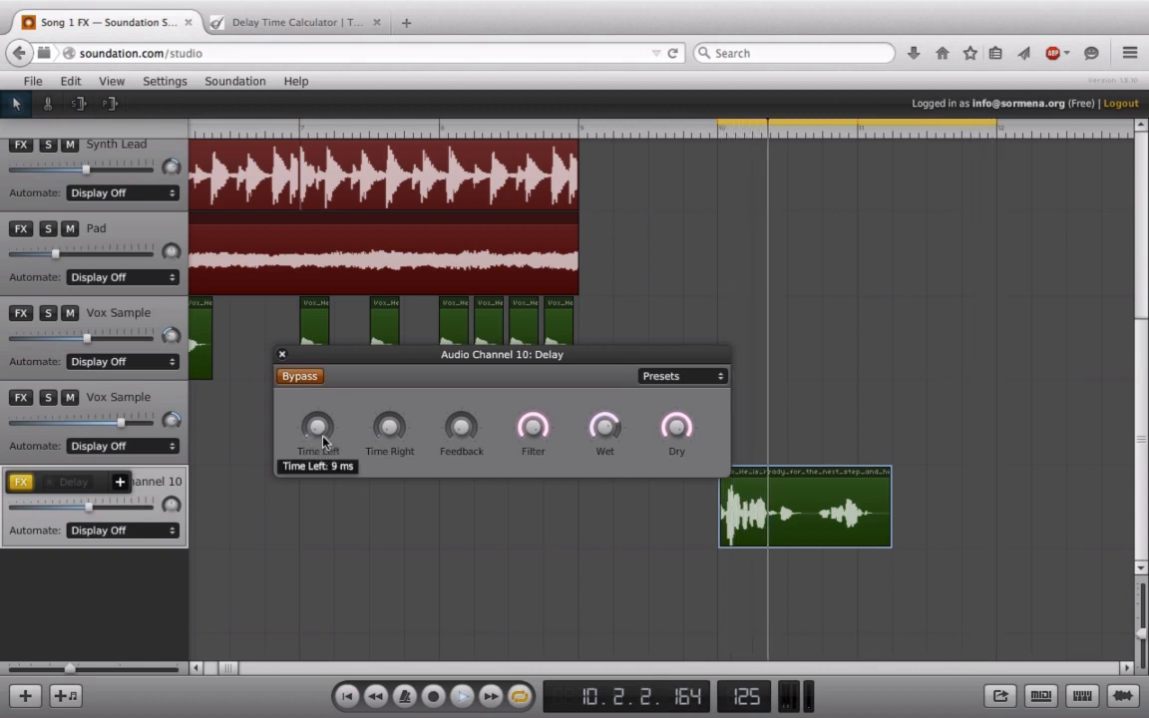
{"action": "left_click_drag", "start_coordinate": [310, 443], "coordinate": [313, 434]}
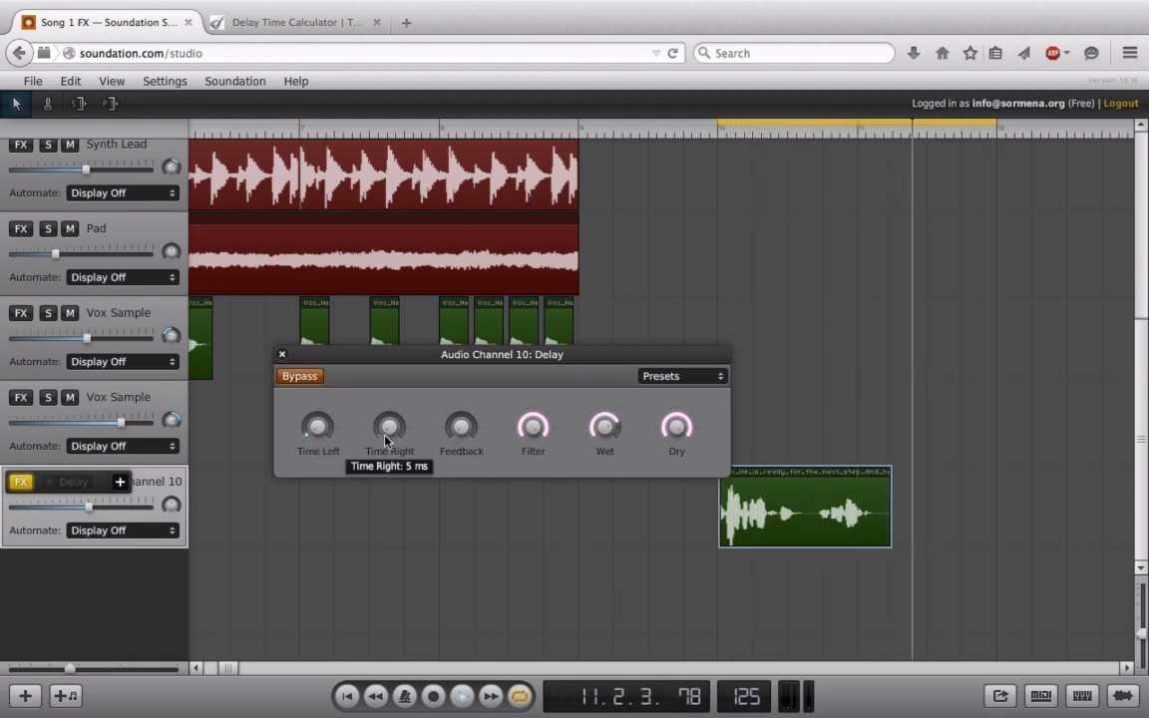
{"action": "left_click_drag", "start_coordinate": [388, 442], "coordinate": [386, 436]}
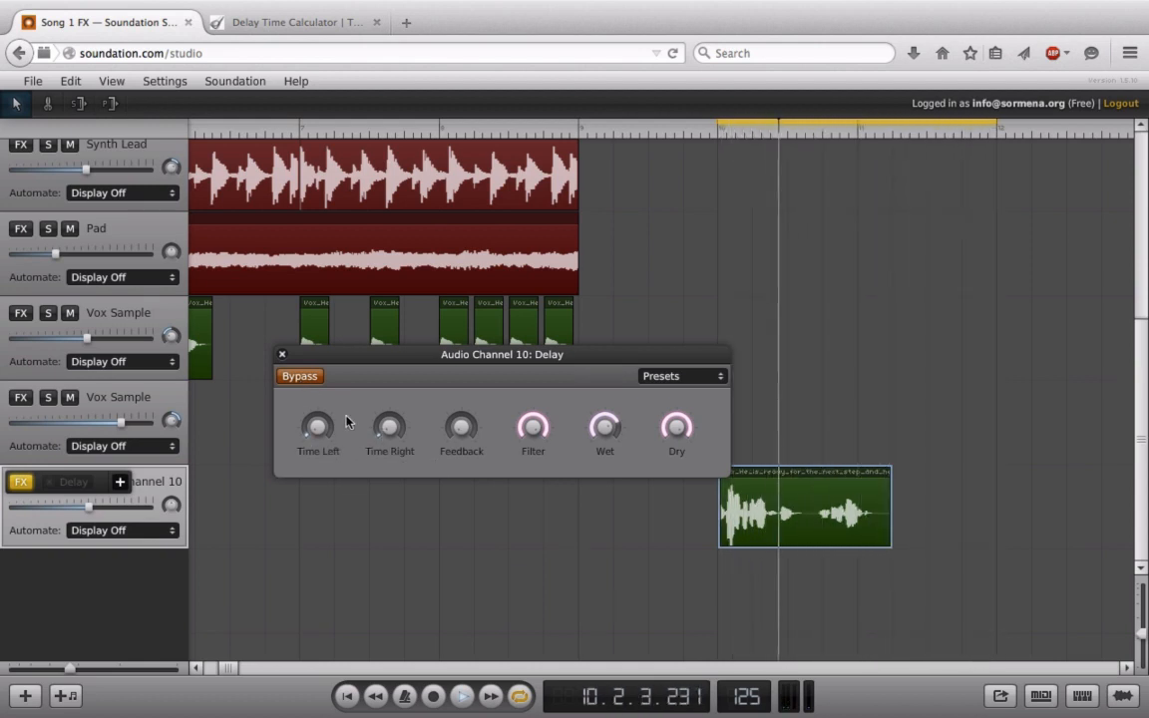
{"action": "left_click", "coordinate": [299, 376]}
{"action": "mouse_move", "coordinate": [462, 405]}
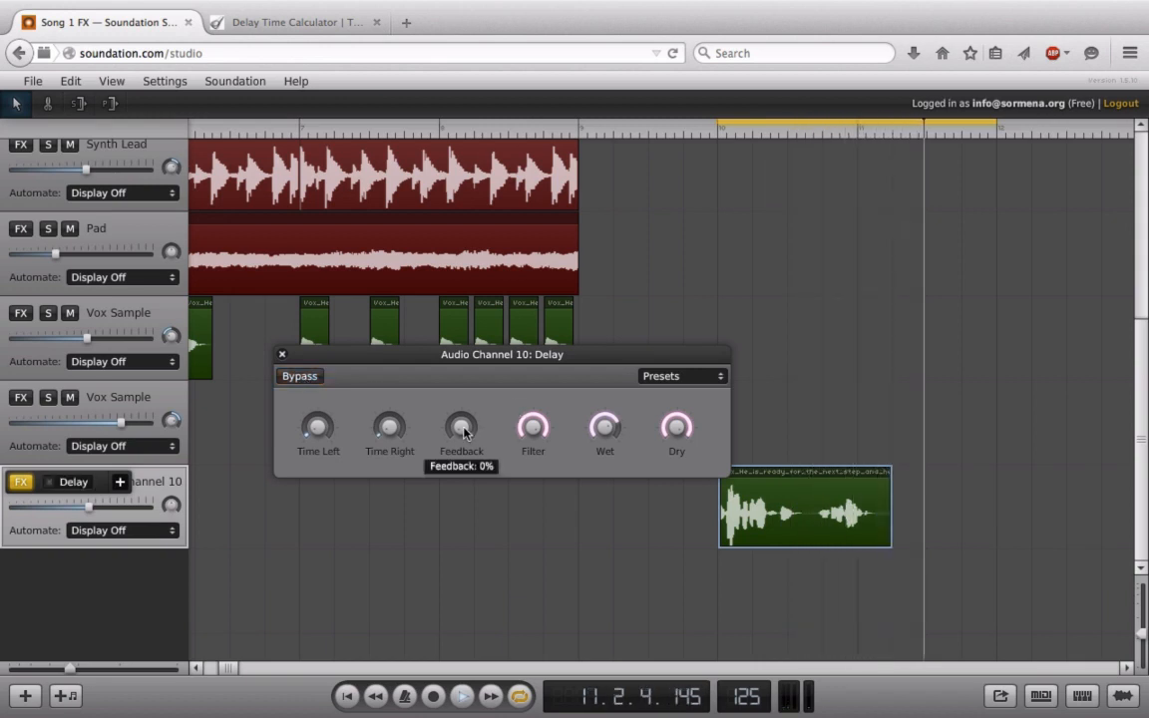
Raise the delay's Feedback to 79% and lower its Filter to 74%
{"action": "left_click_drag", "start_coordinate": [461, 405], "coordinate": [474, 292]}
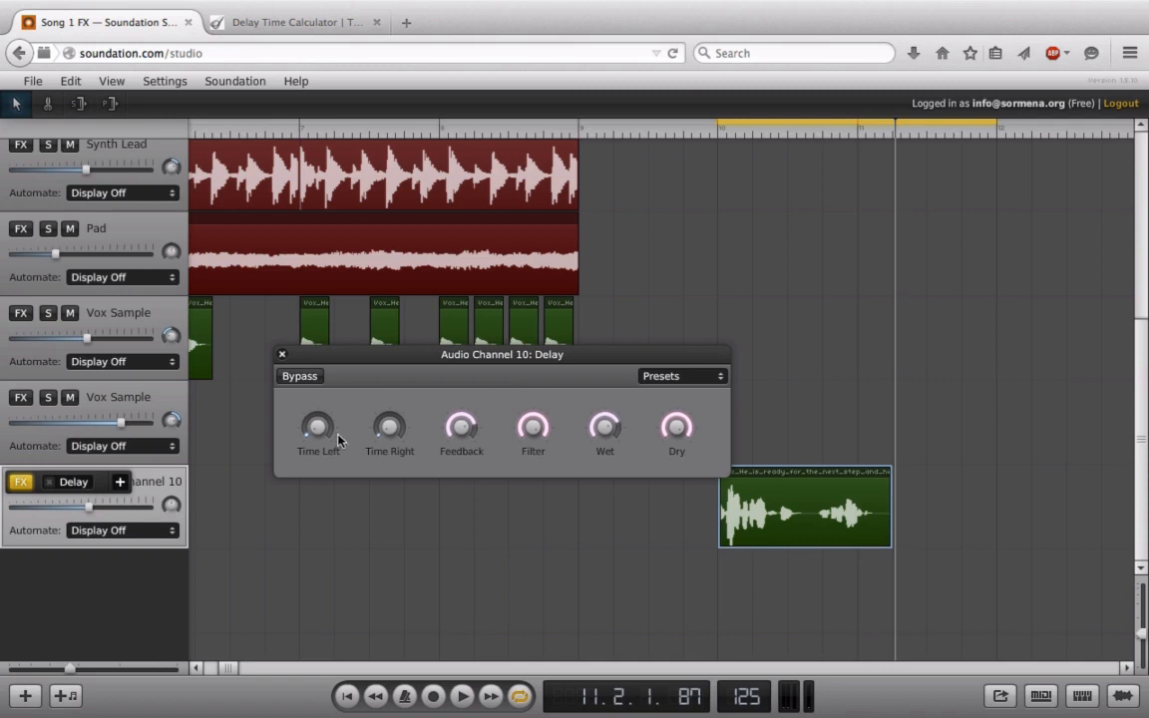
{"action": "mouse_move", "coordinate": [389, 427]}
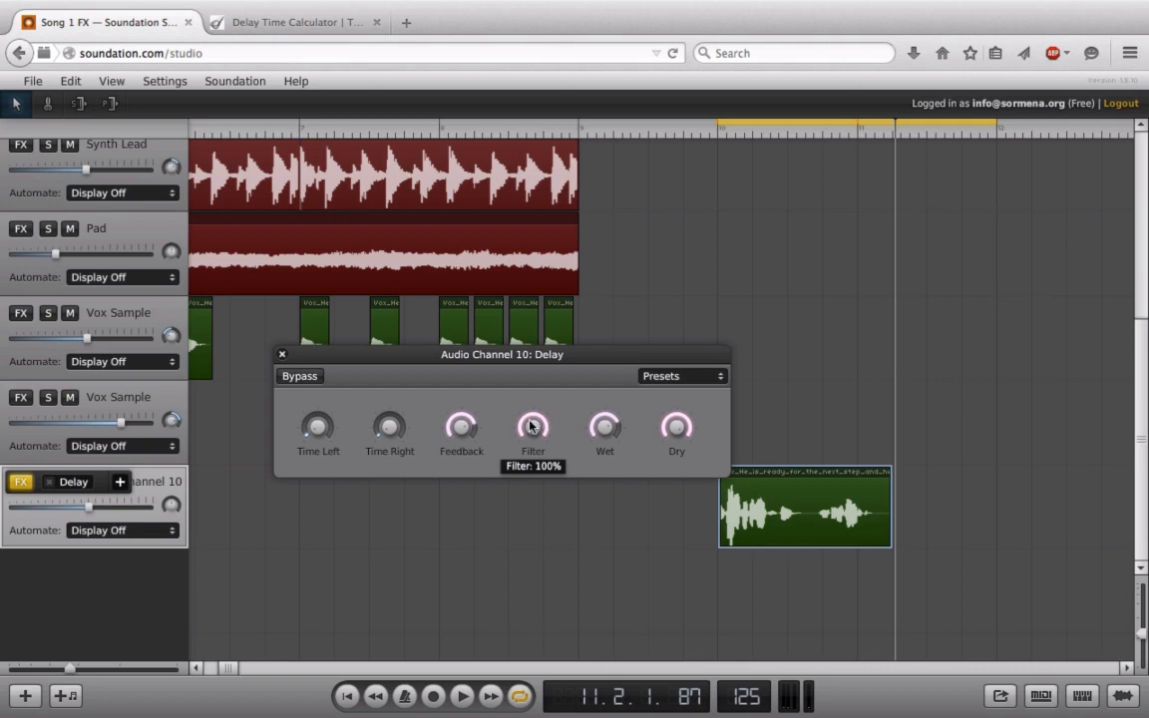
{"action": "left_click_drag", "start_coordinate": [529, 426], "coordinate": [525, 321]}
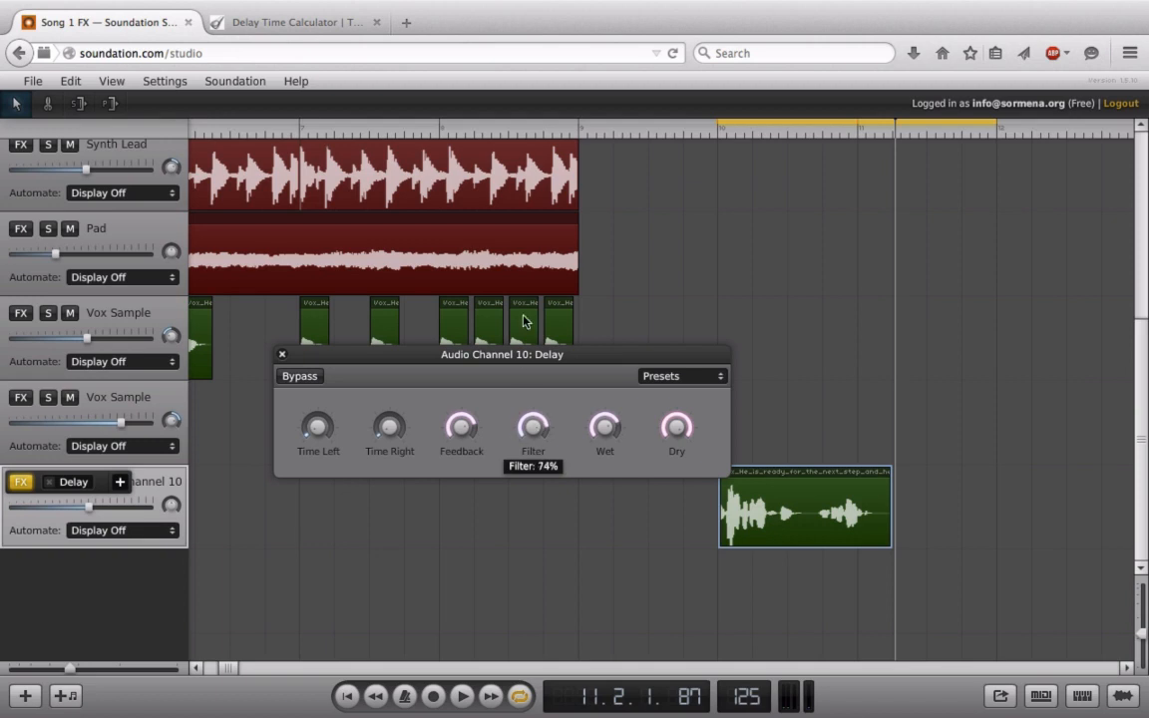
Play the vocal clip while sweeping the delay's Filter down to 16% and back up to maximum
{"action": "left_click", "coordinate": [684, 132]}
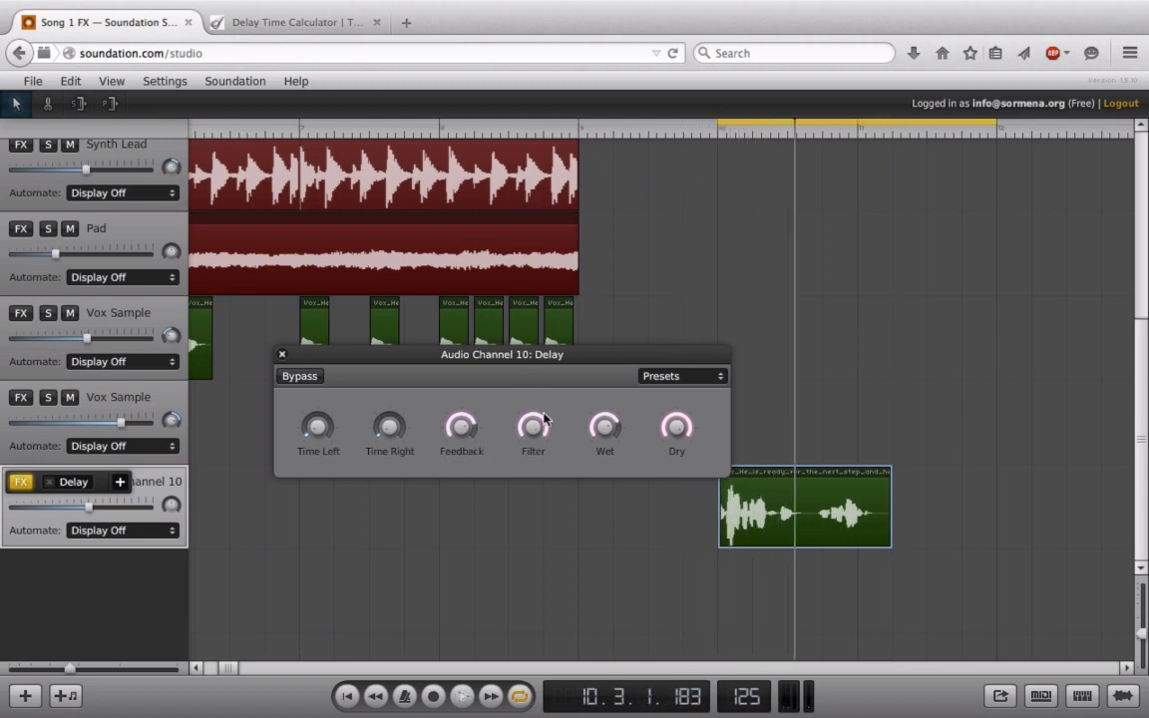
{"action": "left_click_drag", "start_coordinate": [543, 419], "coordinate": [537, 549]}
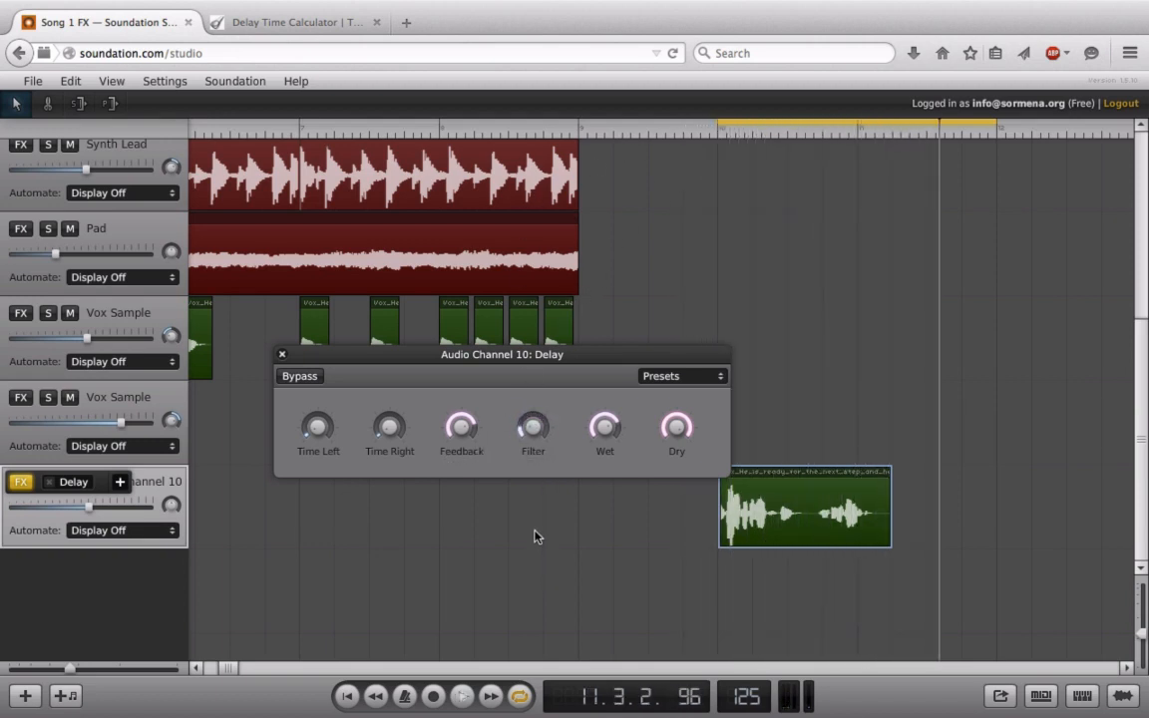
{"action": "mouse_move", "coordinate": [533, 424]}
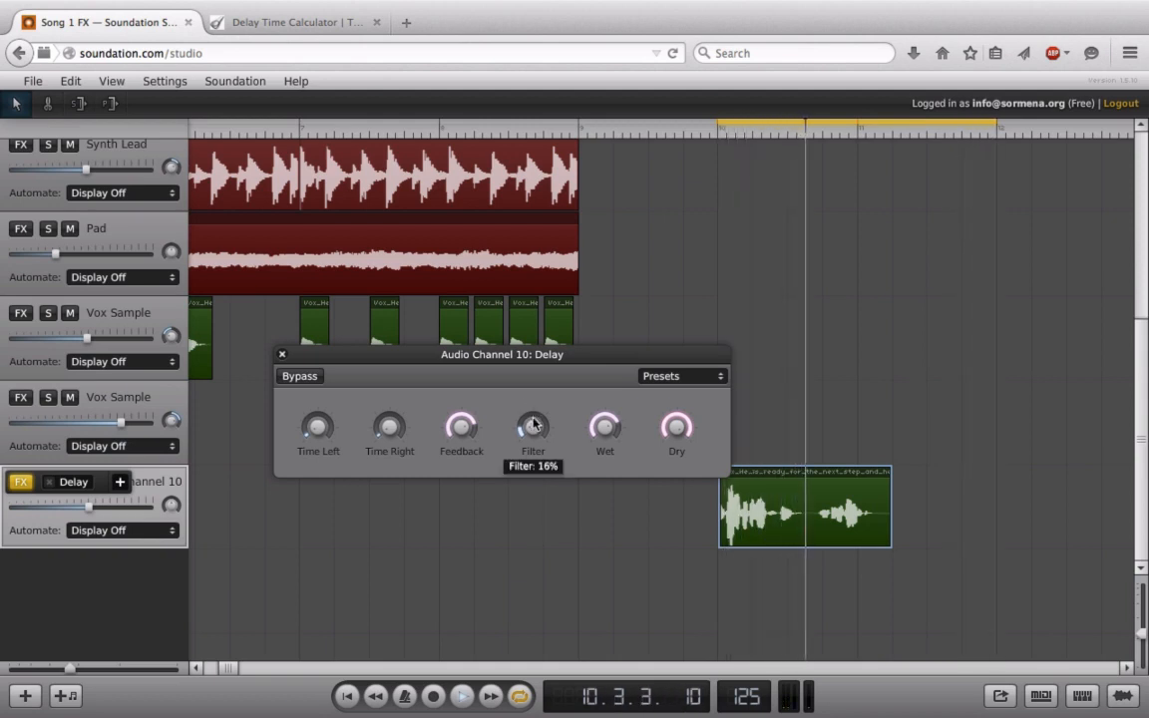
{"action": "left_click_drag", "start_coordinate": [532, 424], "coordinate": [536, 423]}
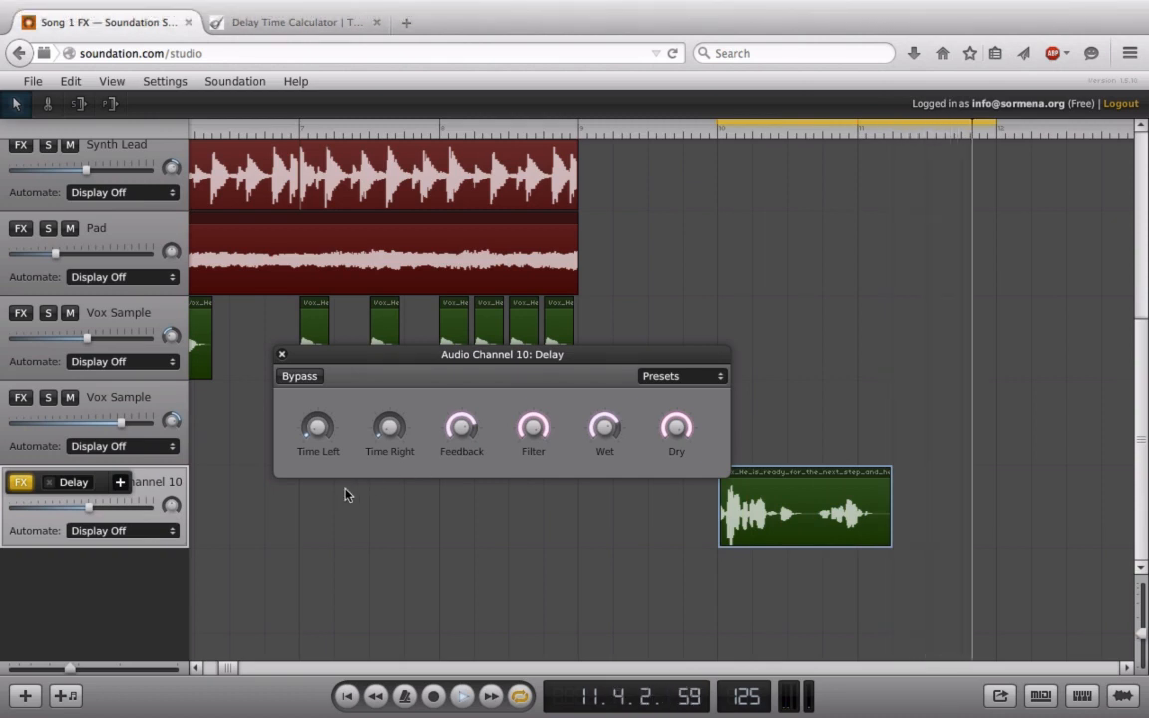
Lengthen the delay's Time Right to well above half and Time Left to about a third, and reduce Feedback to about half
{"action": "left_click_drag", "start_coordinate": [389, 427], "coordinate": [389, 309]}
{"action": "left_click_drag", "start_coordinate": [313, 420], "coordinate": [310, 373]}
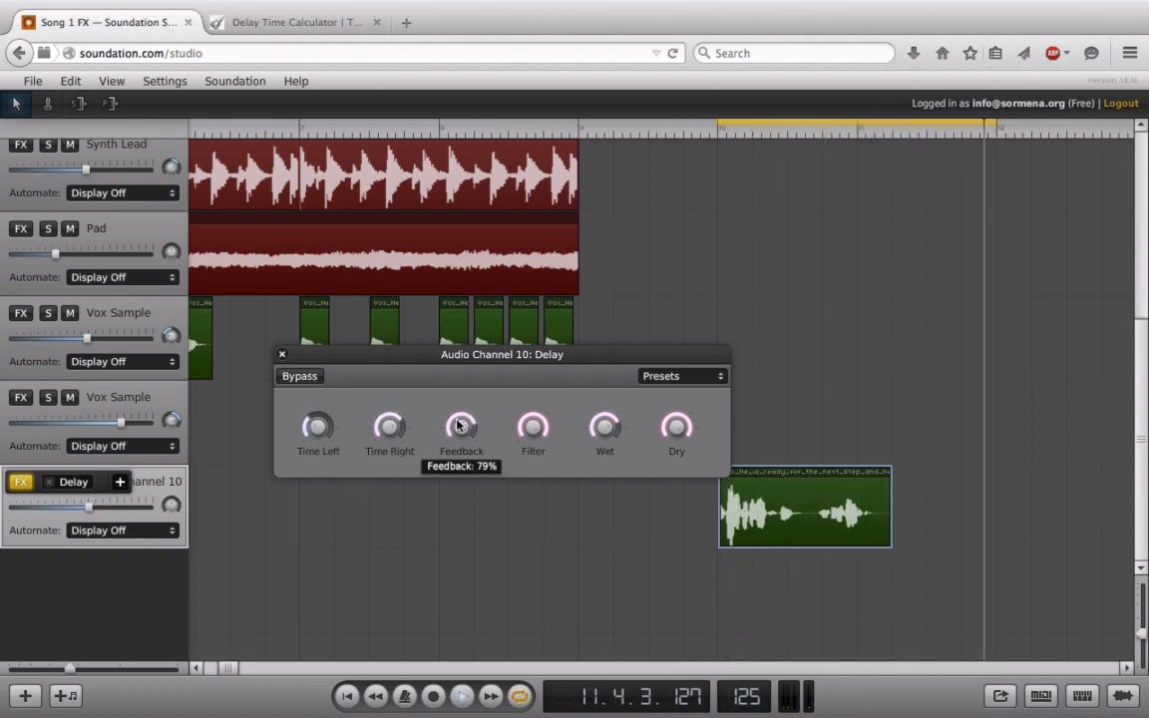
{"action": "left_click_drag", "start_coordinate": [457, 423], "coordinate": [456, 465]}
Sweep the delay's Filter to a low setting and back to maximum during playback with the longer delay times
{"action": "left_click_drag", "start_coordinate": [532, 433], "coordinate": [507, 598]}
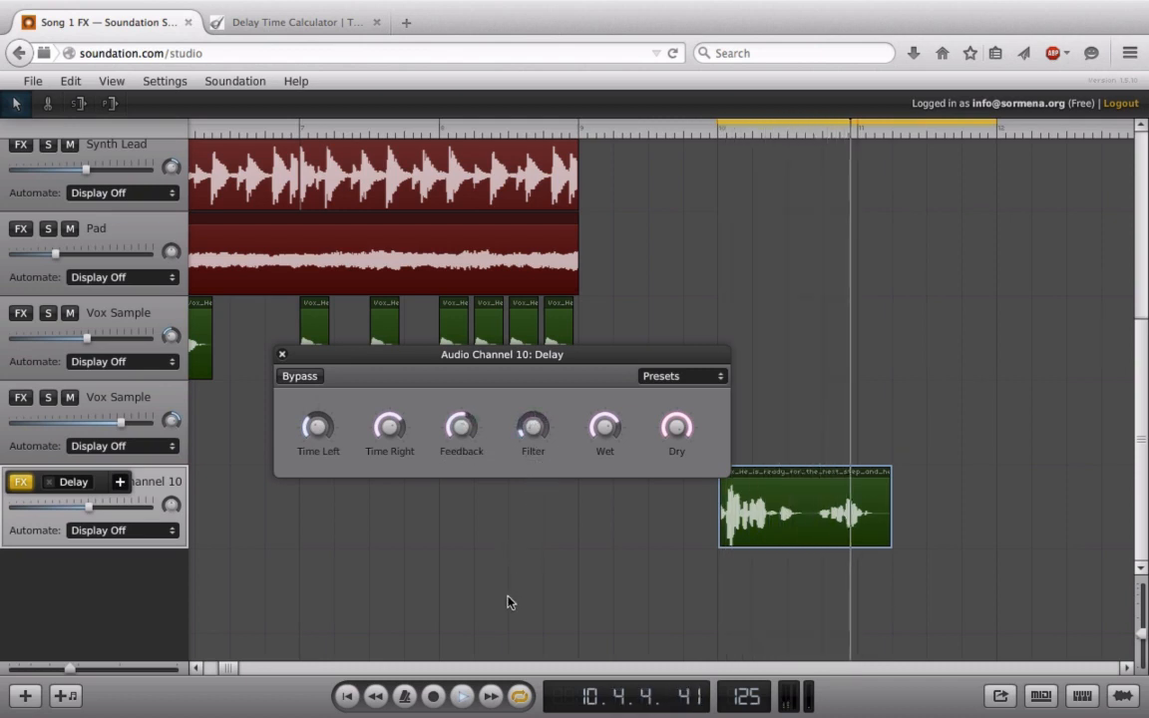
{"action": "left_click_drag", "start_coordinate": [533, 439], "coordinate": [533, 433]}
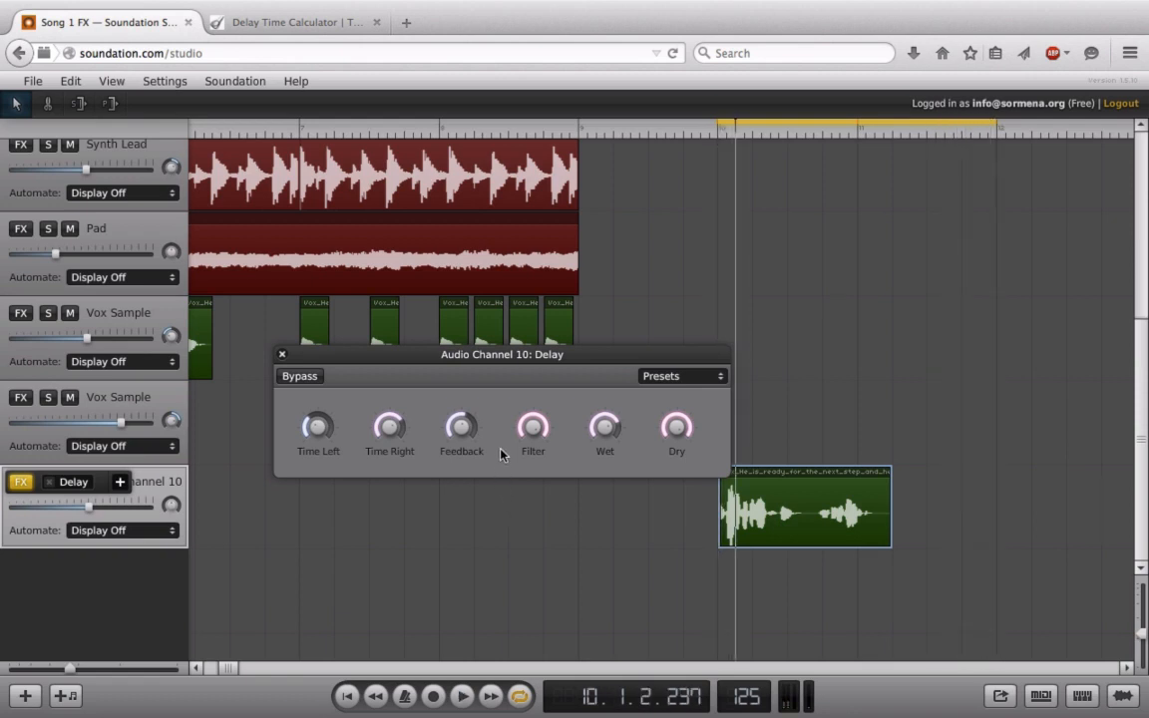
Replace the Delay effect on Audio Channel 10 with a Reverb and move its settings window over the arrangement
{"action": "left_click", "coordinate": [282, 356]}
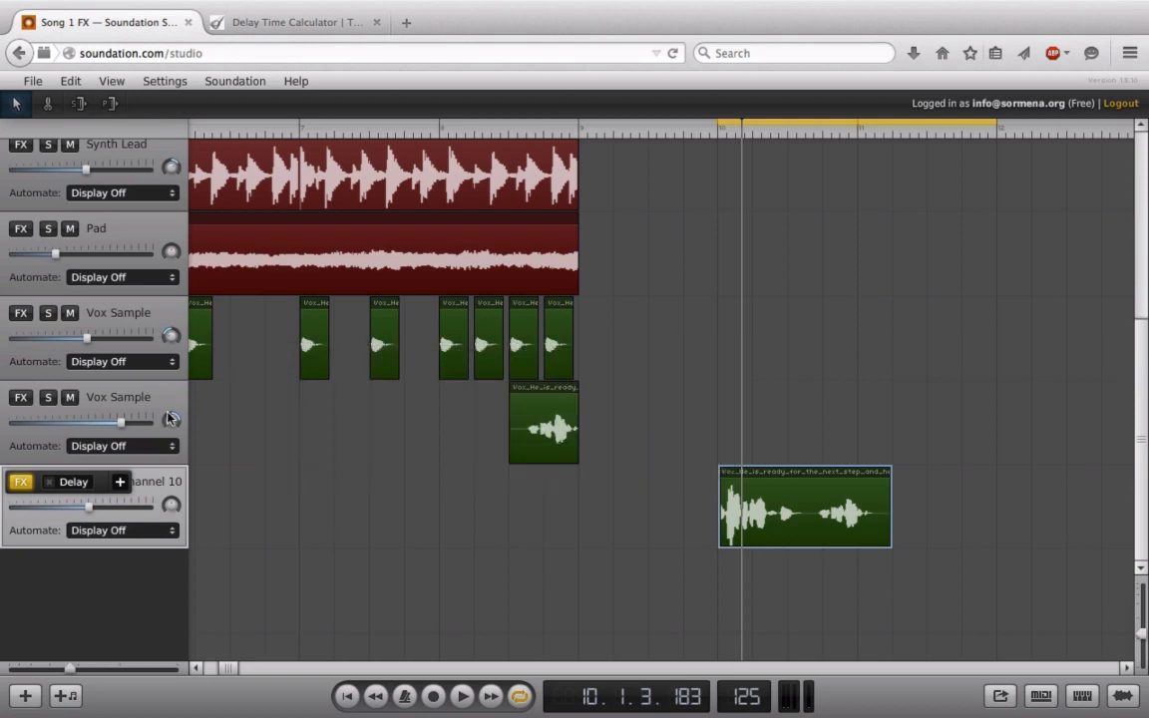
{"action": "left_click", "coordinate": [49, 482]}
{"action": "left_click", "coordinate": [47, 483]}
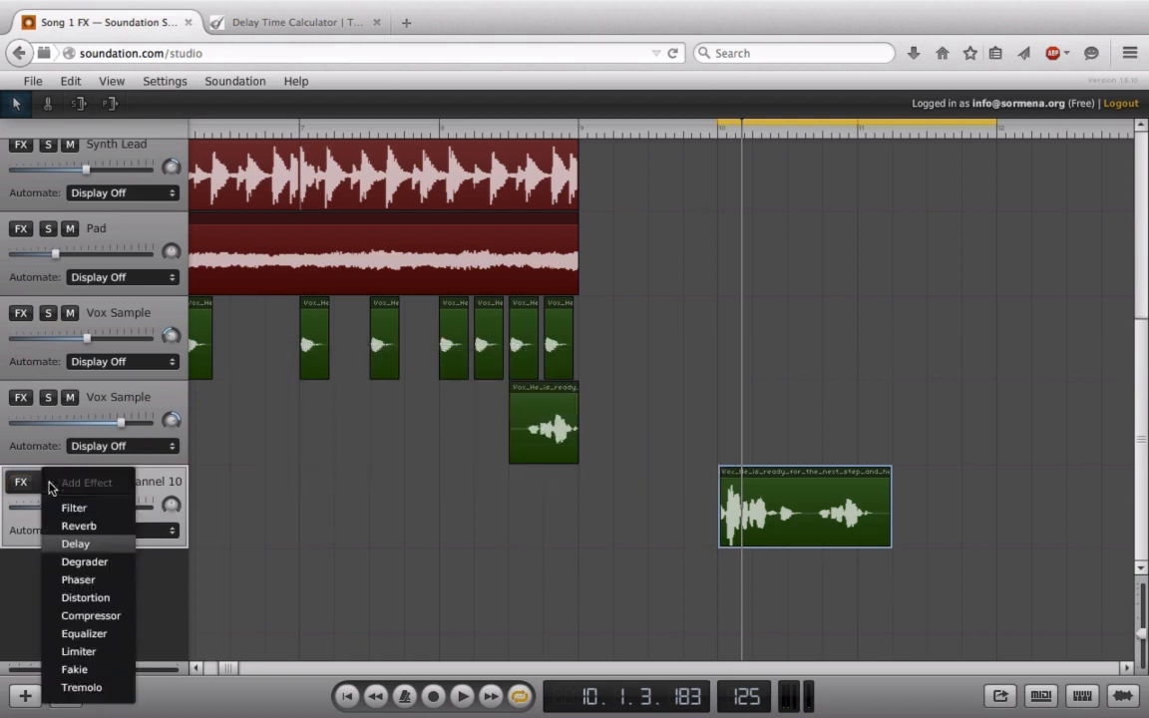
{"action": "left_click", "coordinate": [79, 527]}
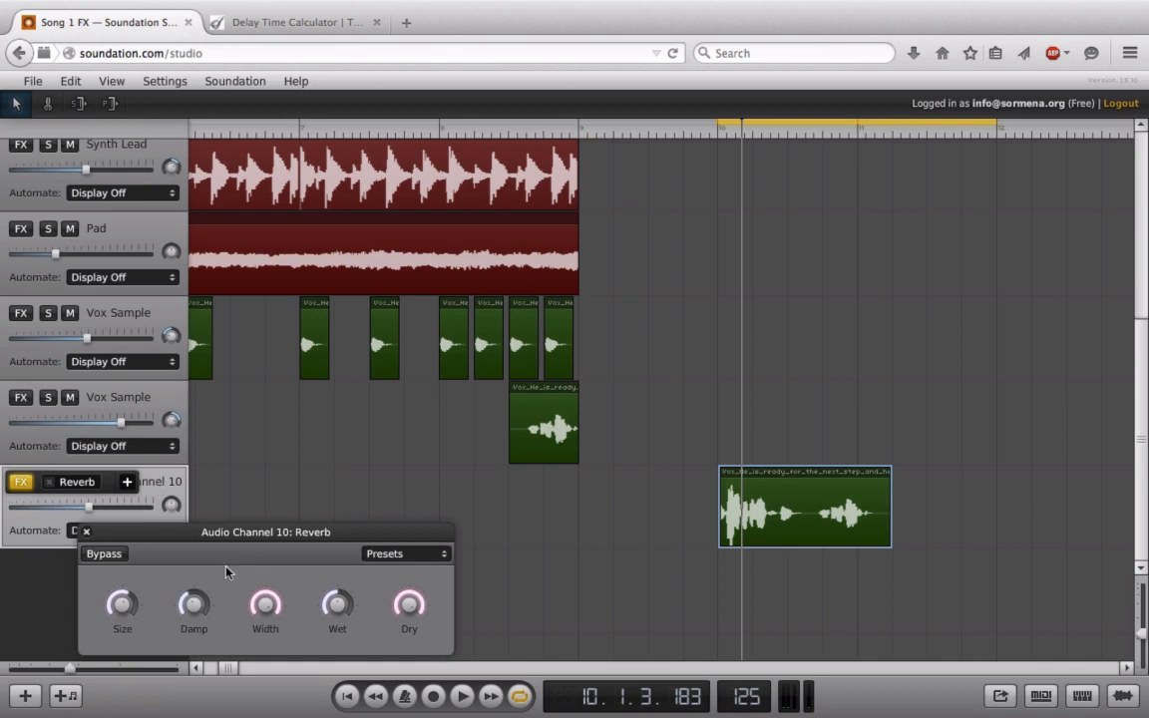
{"action": "left_click_drag", "start_coordinate": [187, 535], "coordinate": [447, 256]}
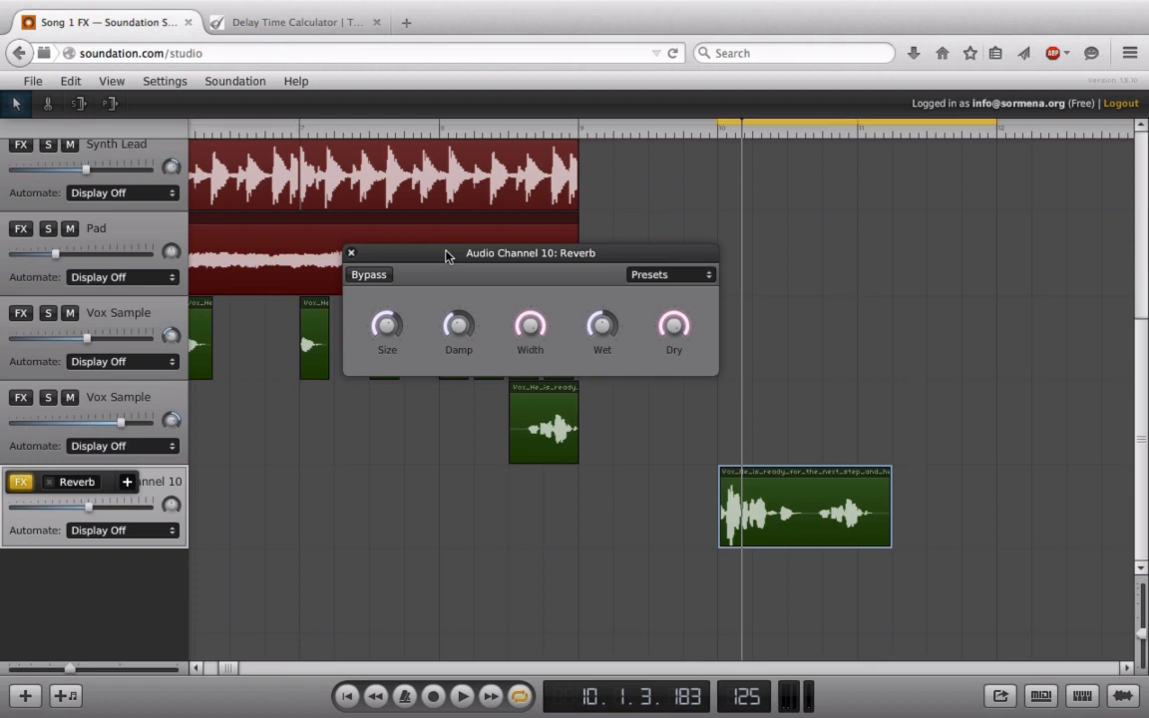
Load the Cold Cave preset in the Reverb and play the vocal clip
{"action": "left_click", "coordinate": [666, 274]}
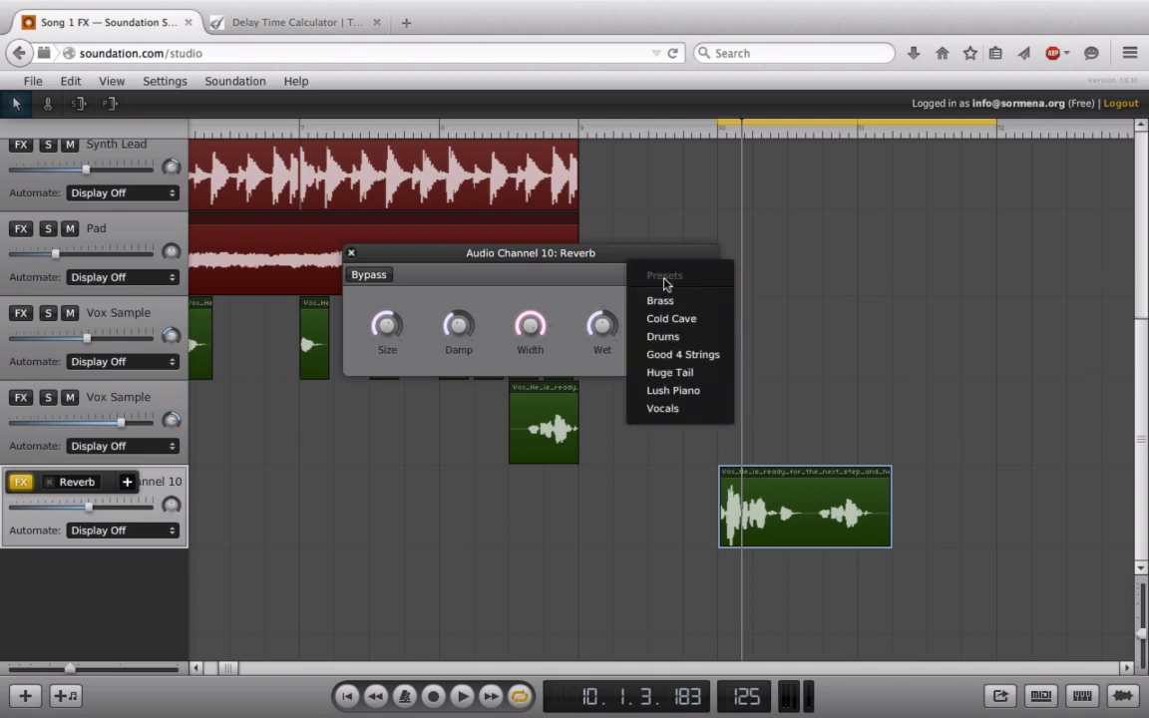
{"action": "left_click", "coordinate": [647, 319]}
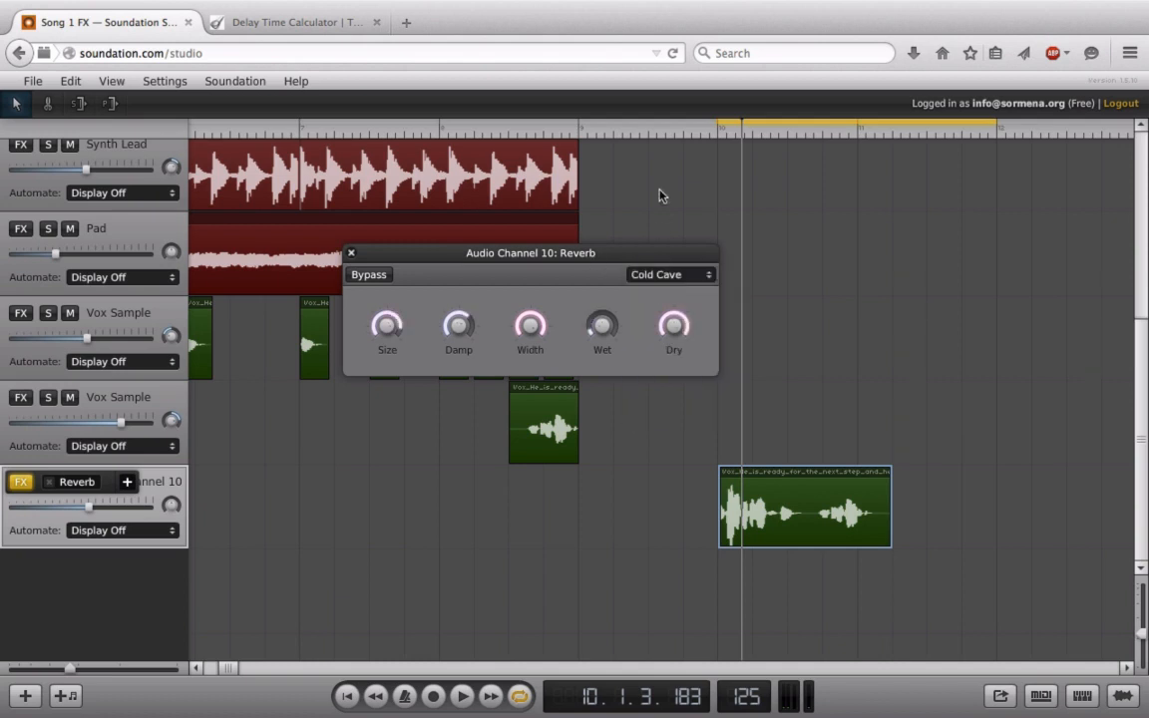
{"action": "left_click", "coordinate": [696, 126]}
{"action": "key", "text": "space"}
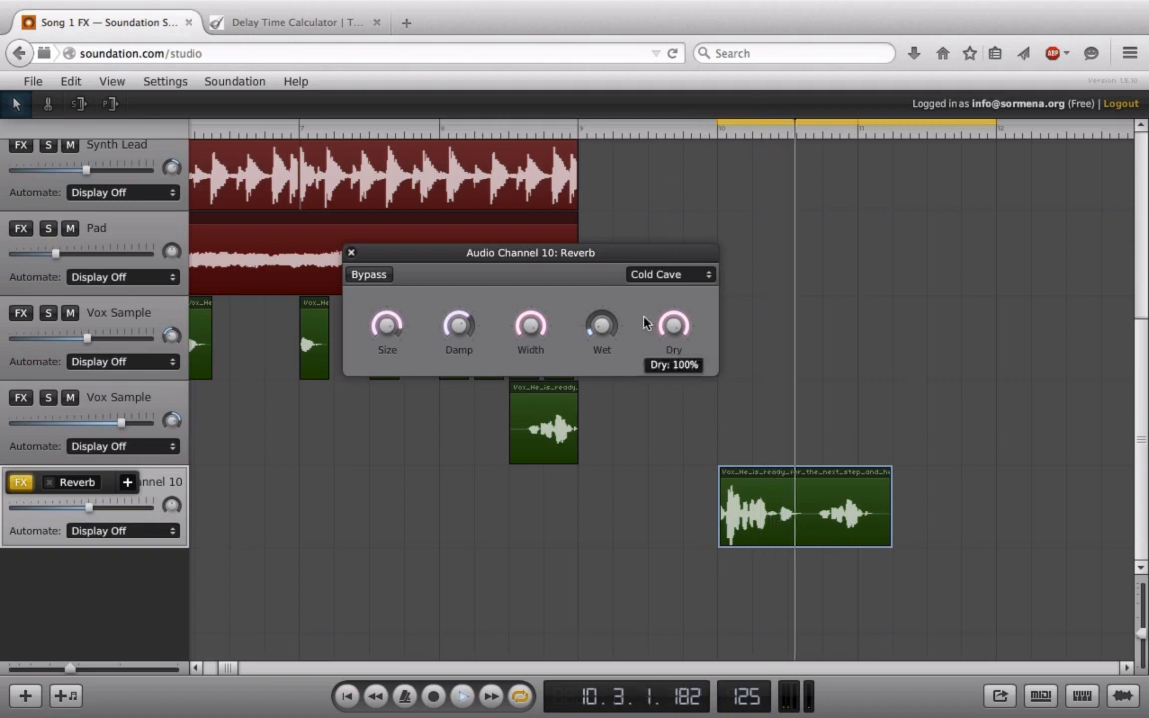
Raise the reverb's Wet level to just under half and toggle its bypass during playback to compare the sound
{"action": "mouse_move", "coordinate": [598, 329]}
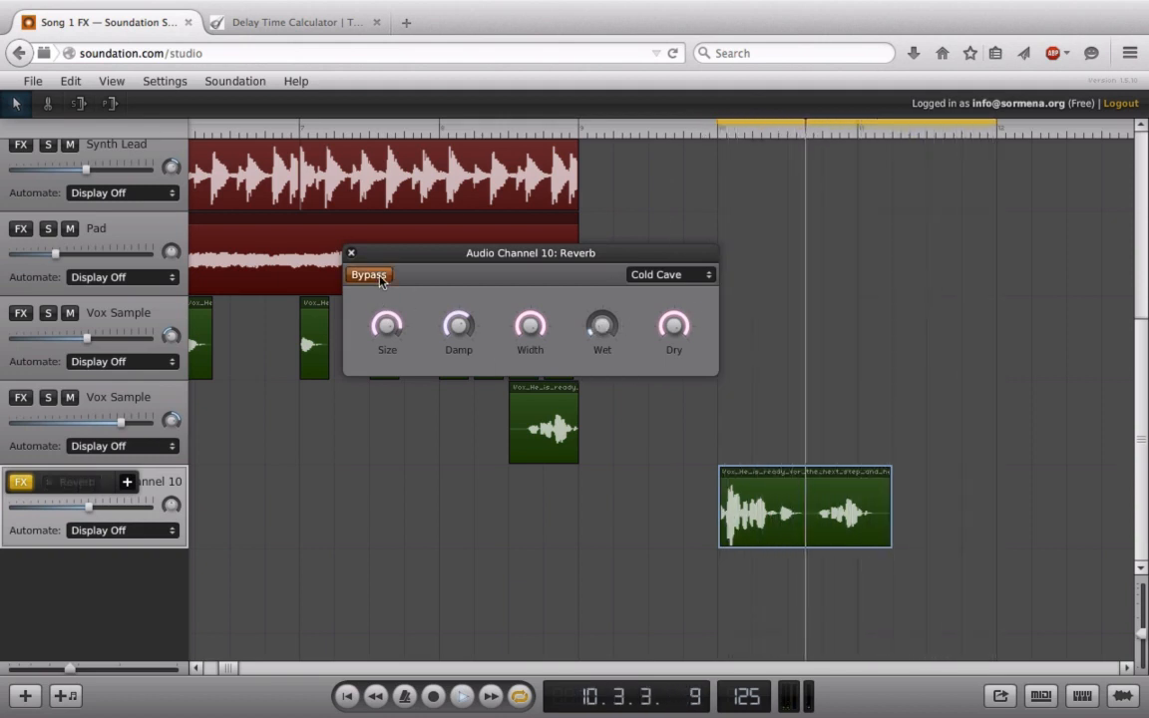
{"action": "left_click_drag", "start_coordinate": [599, 342], "coordinate": [596, 298]}
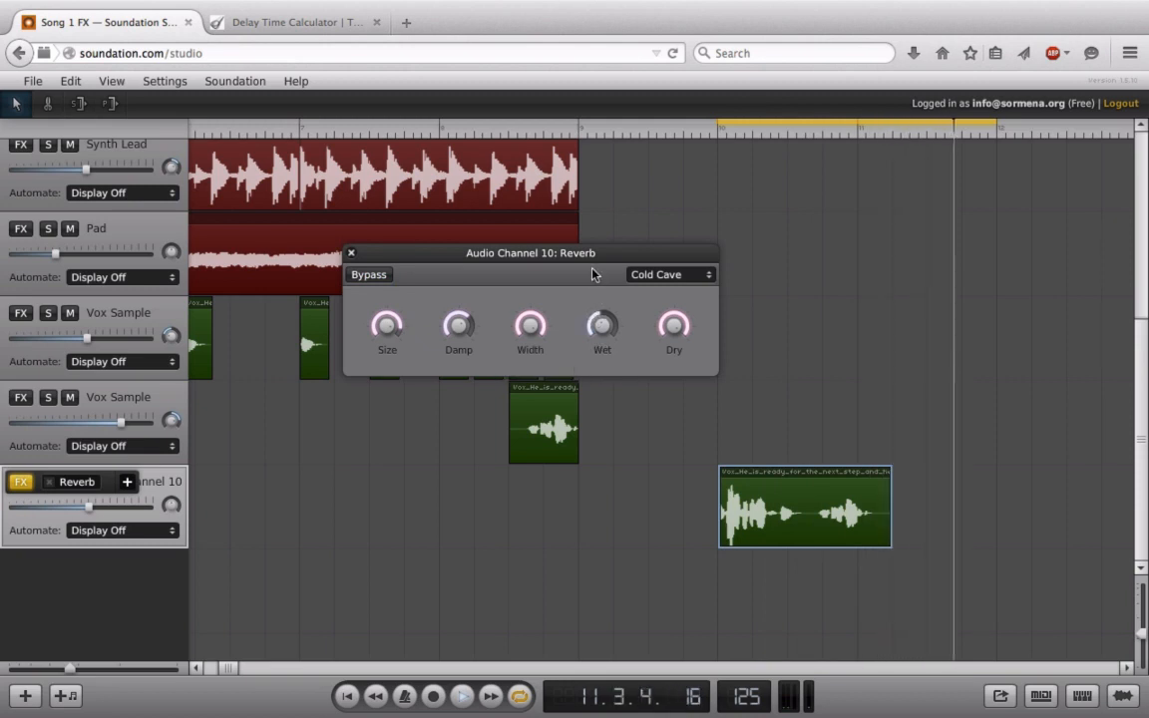
{"action": "left_click", "coordinate": [381, 276]}
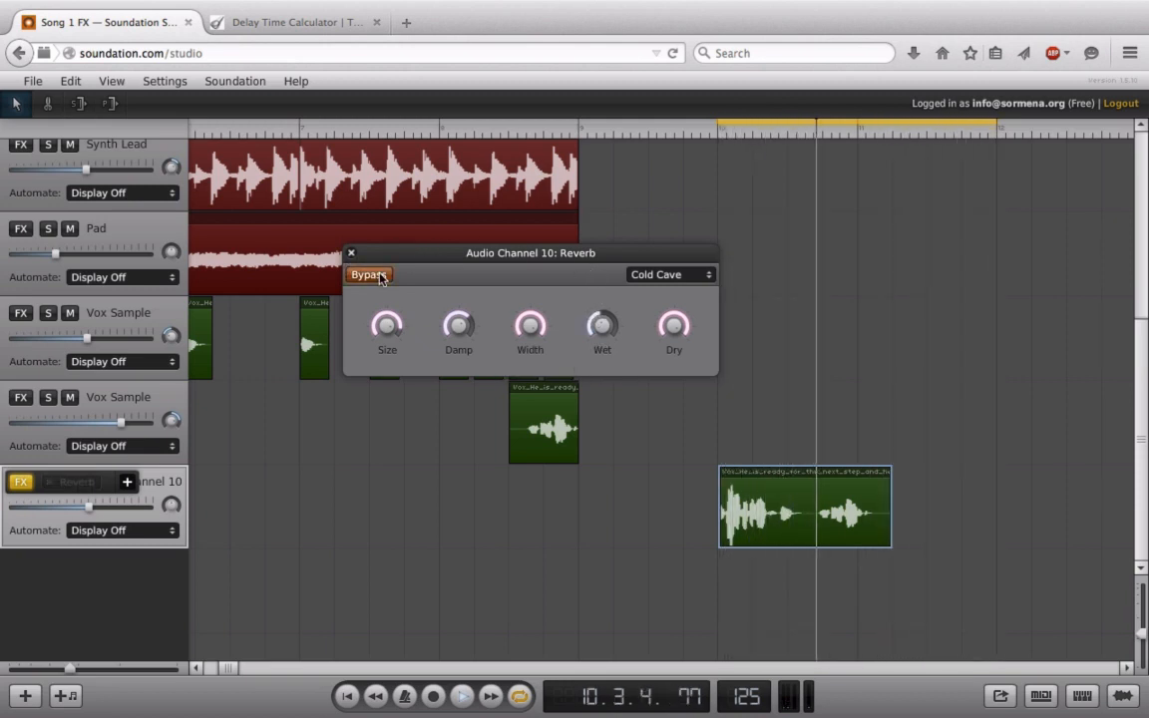
{"action": "left_click", "coordinate": [381, 276]}
{"action": "right_click", "coordinate": [380, 278]}
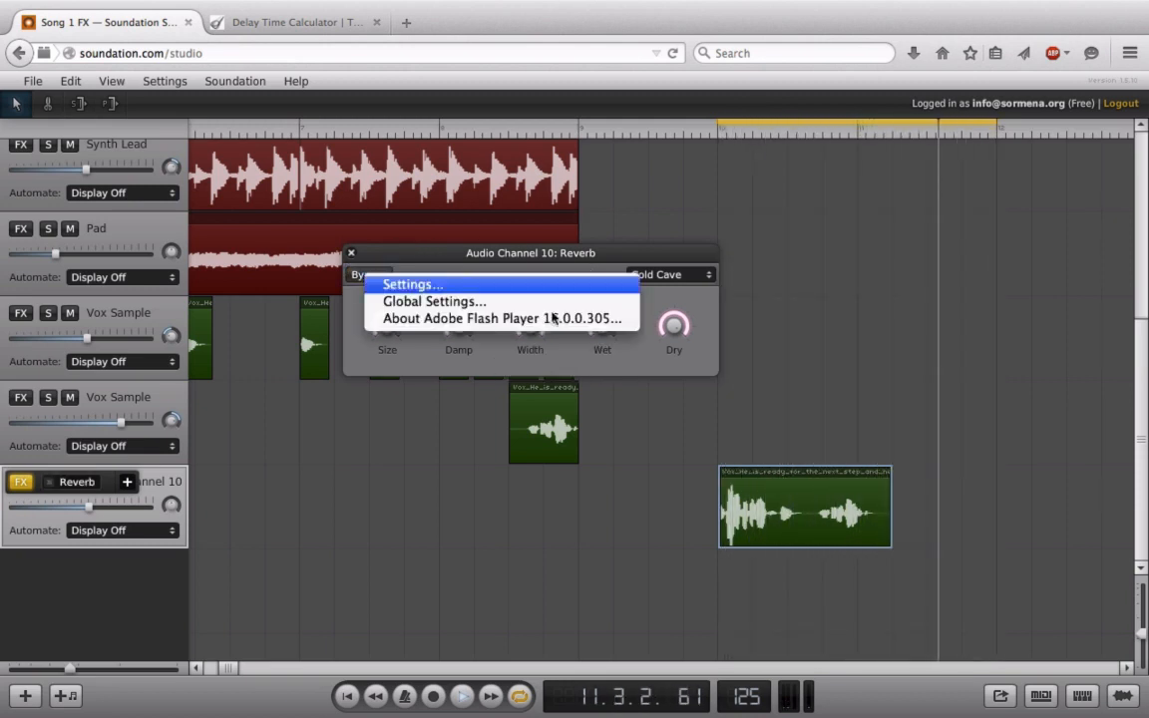
{"action": "left_click", "coordinate": [492, 248]}
{"action": "left_click", "coordinate": [368, 275]}
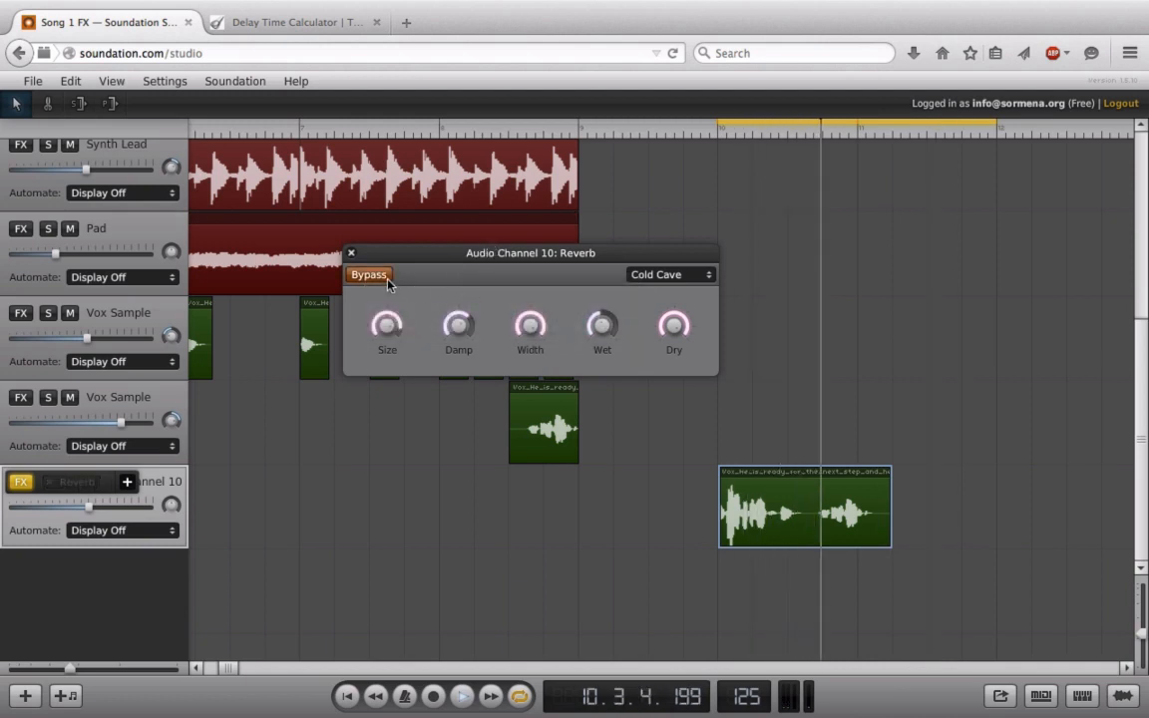
Lower the reverb's Dry level to about a fifth, turn the bypass off and set the Wet level somewhat above half
{"action": "left_click_drag", "start_coordinate": [673, 317], "coordinate": [651, 468]}
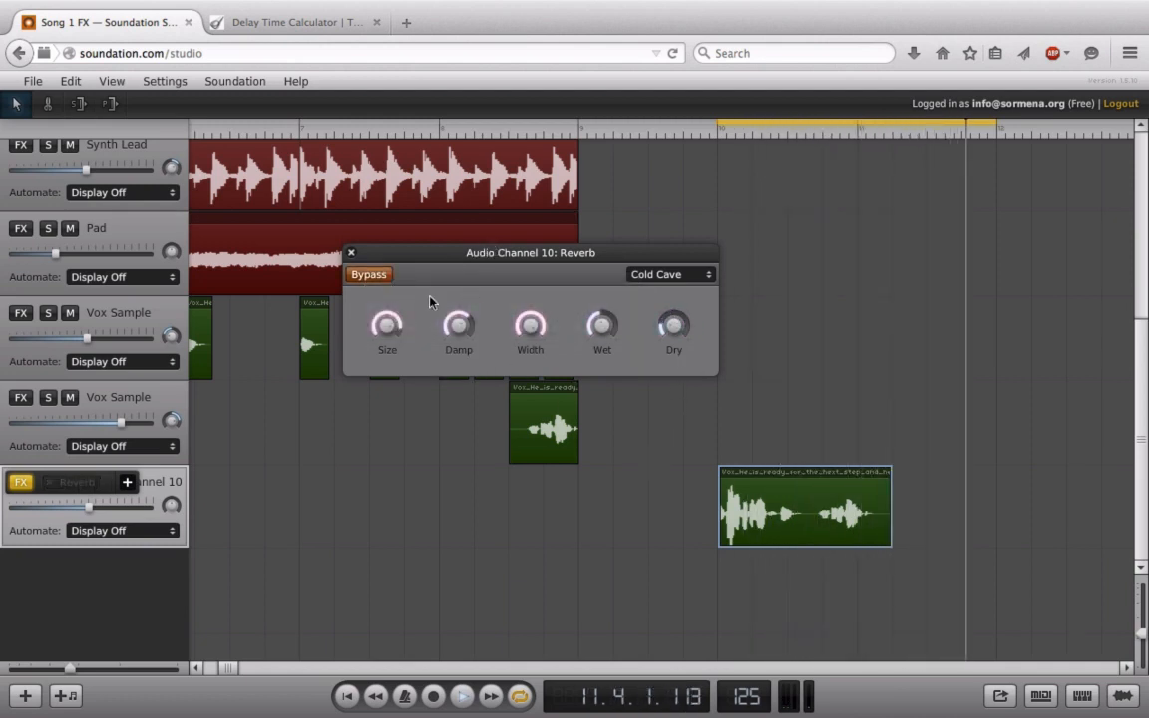
{"action": "left_click", "coordinate": [391, 277]}
{"action": "left_click_drag", "start_coordinate": [602, 326], "coordinate": [604, 349]}
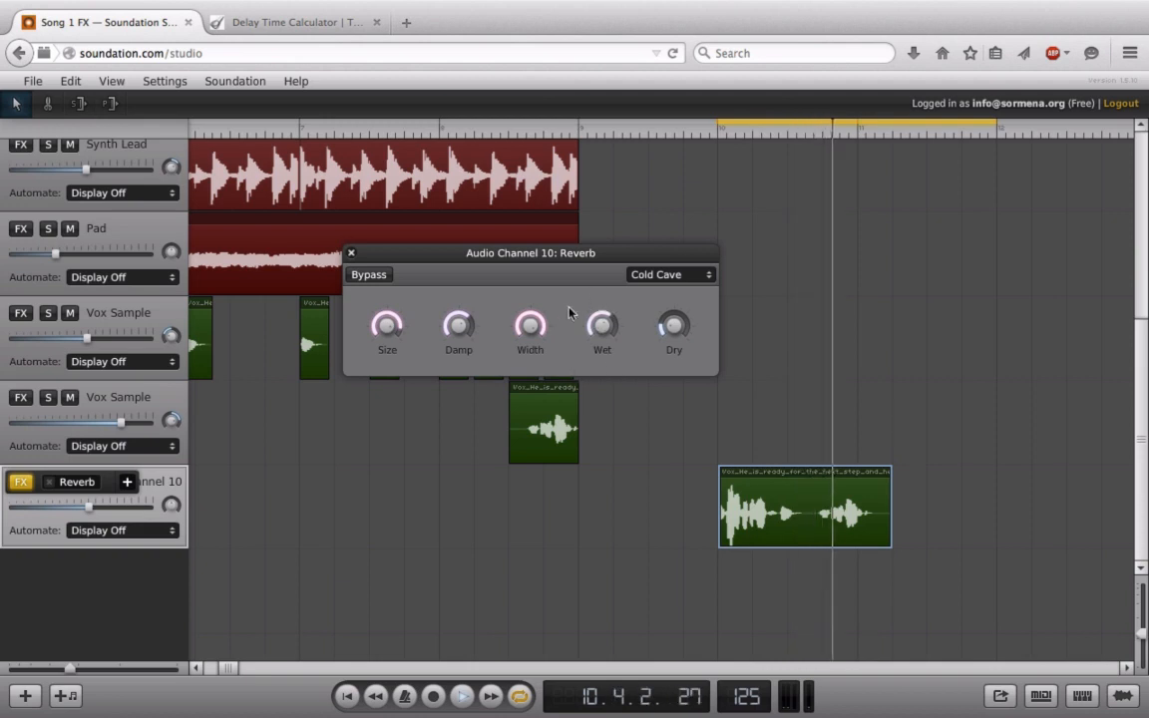
Reduce the reverb's Width to somewhat above half
{"action": "mouse_move", "coordinate": [535, 322]}
{"action": "left_click_drag", "start_coordinate": [535, 322], "coordinate": [531, 359]}
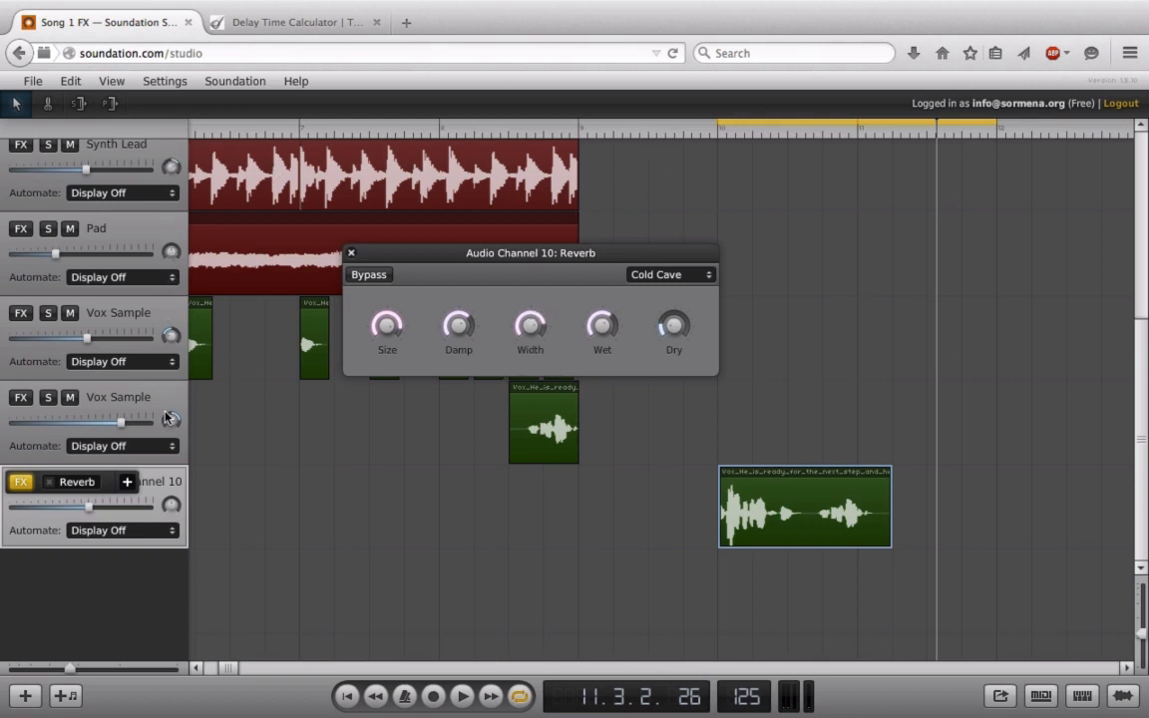
{"action": "left_click_drag", "start_coordinate": [530, 325], "coordinate": [505, 322]}
{"action": "left_click_drag", "start_coordinate": [505, 322], "coordinate": [506, 268]}
{"action": "left_click_drag", "start_coordinate": [529, 325], "coordinate": [515, 417]}
Play the vocal clip while sweeping the reverb's Width down to zero and back up to above half
{"action": "left_click", "coordinate": [685, 127]}
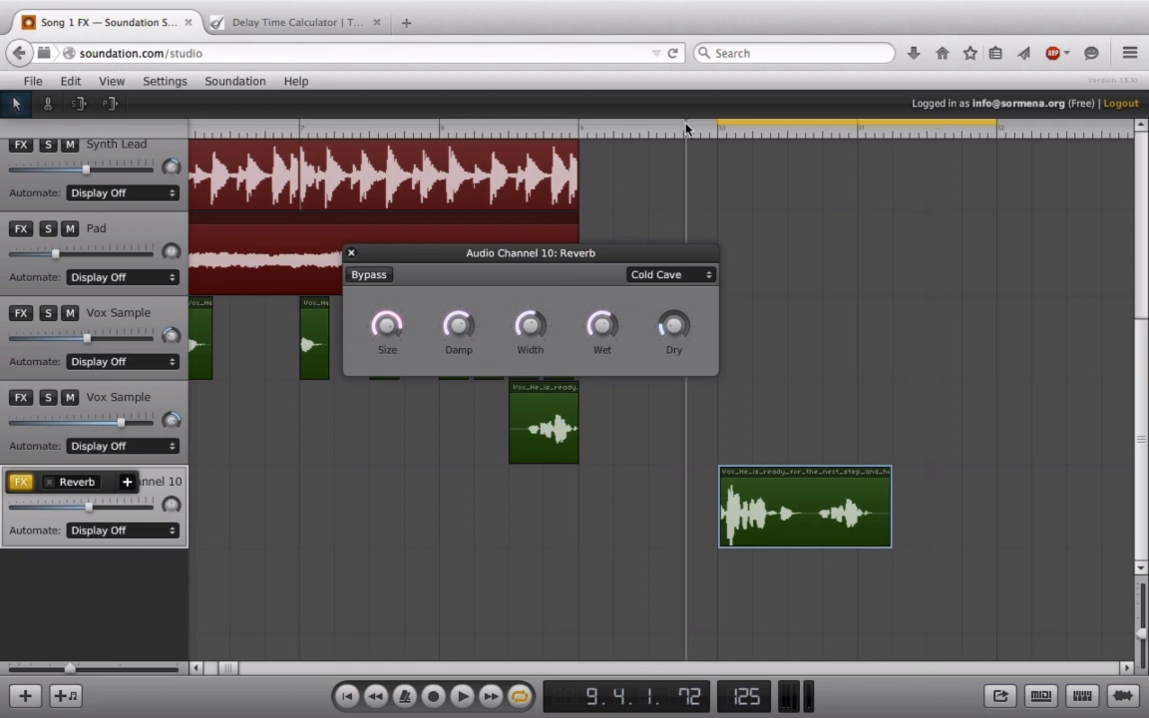
{"action": "left_click_drag", "start_coordinate": [533, 326], "coordinate": [558, 715]}
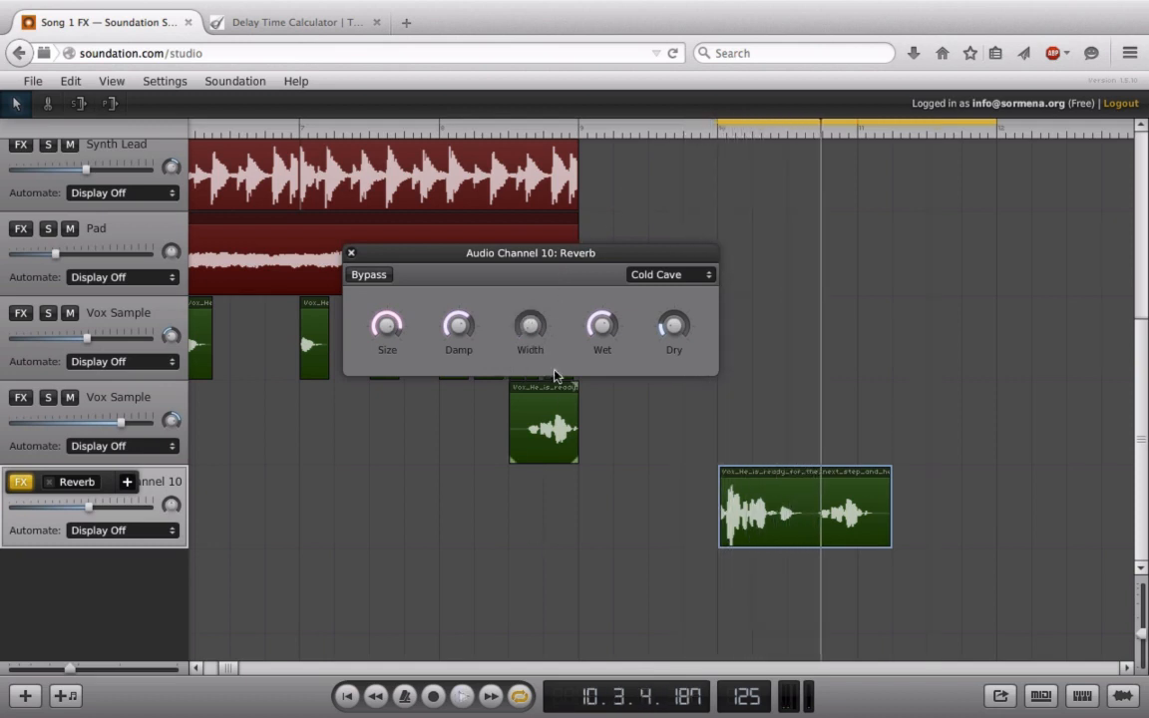
{"action": "left_click_drag", "start_coordinate": [527, 325], "coordinate": [551, 90]}
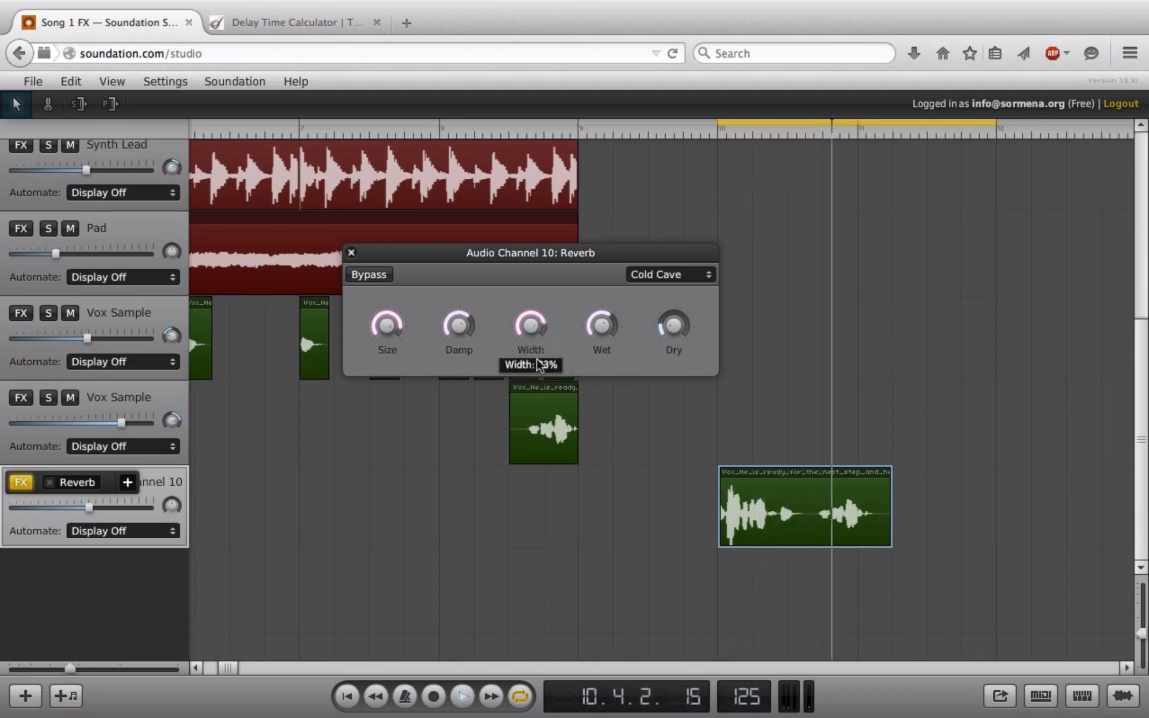
Raise the reverb's Damp to 100% and stop playback
{"action": "left_click_drag", "start_coordinate": [459, 325], "coordinate": [476, 50]}
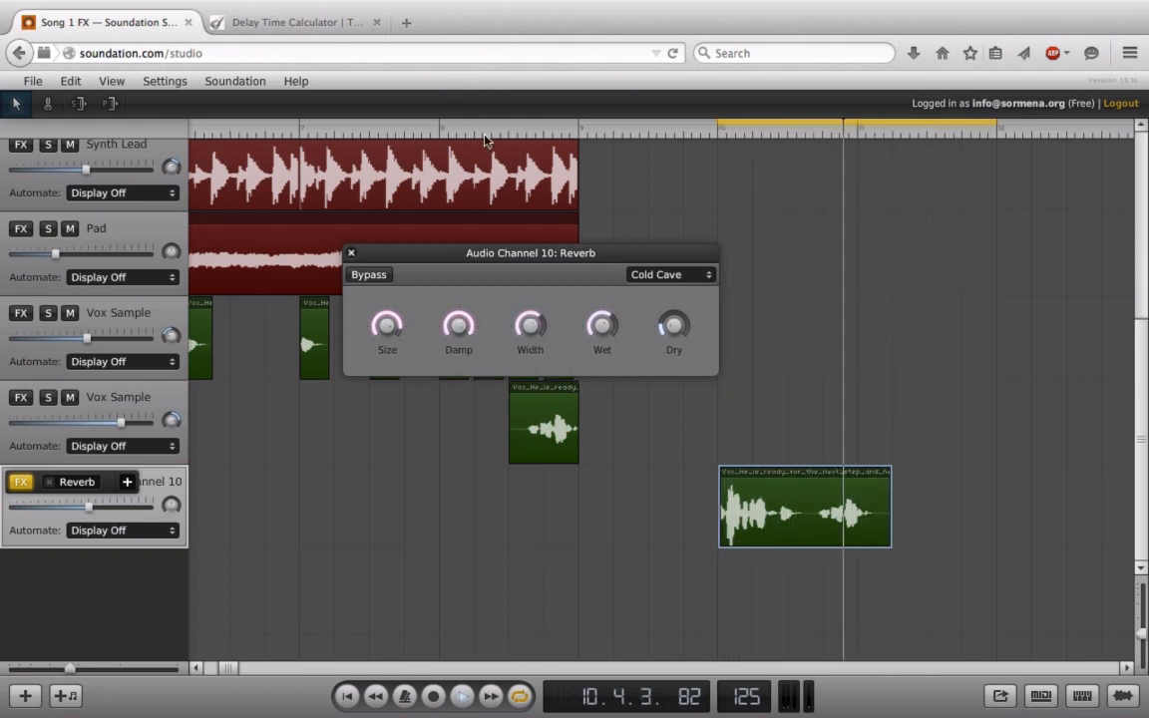
{"action": "key", "text": "space"}
{"action": "mouse_move", "coordinate": [462, 336]}
{"action": "left_click_drag", "start_coordinate": [461, 336], "coordinate": [436, 531]}
{"action": "left_click_drag", "start_coordinate": [459, 329], "coordinate": [464, 220]}
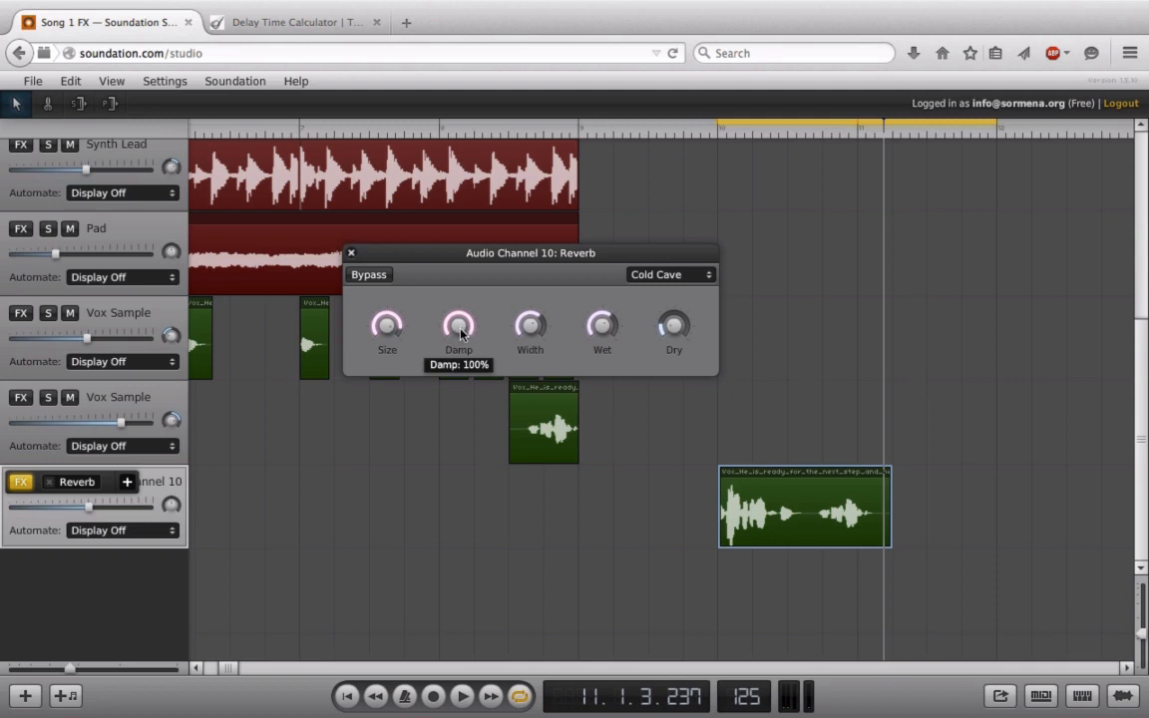
Lower the reverb's Damp to 0%
{"action": "left_click_drag", "start_coordinate": [460, 331], "coordinate": [472, 347]}
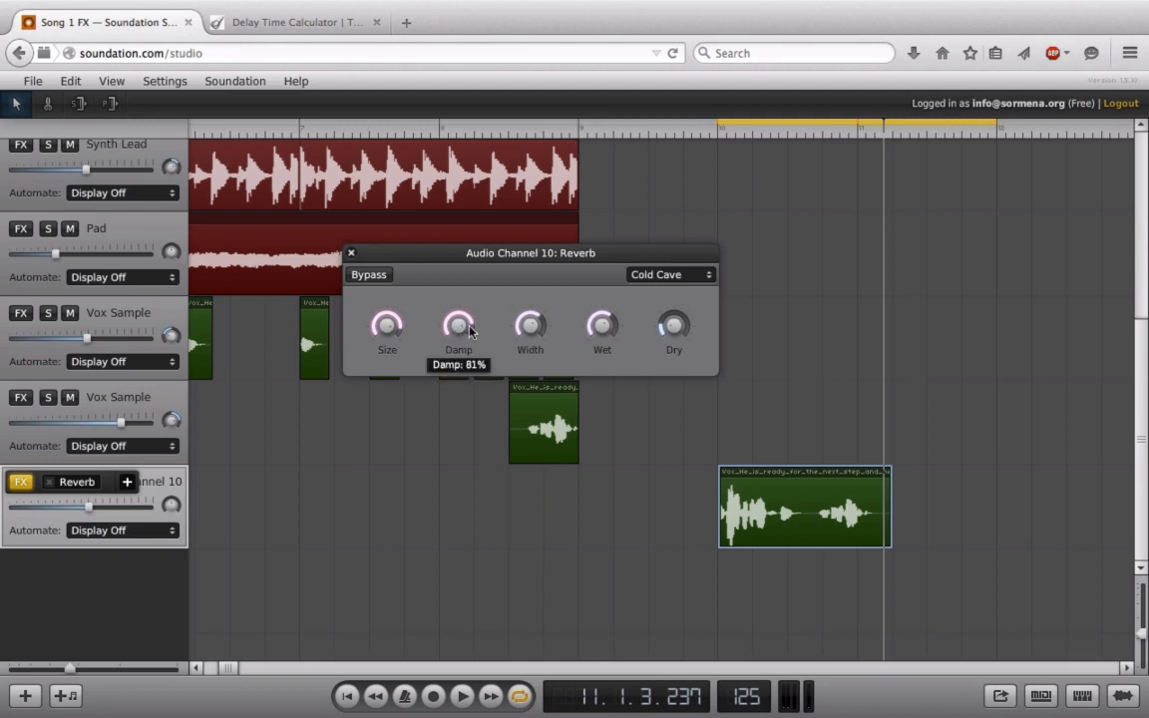
{"action": "left_click_drag", "start_coordinate": [459, 332], "coordinate": [407, 630]}
{"action": "left_click_drag", "start_coordinate": [457, 337], "coordinate": [465, 413]}
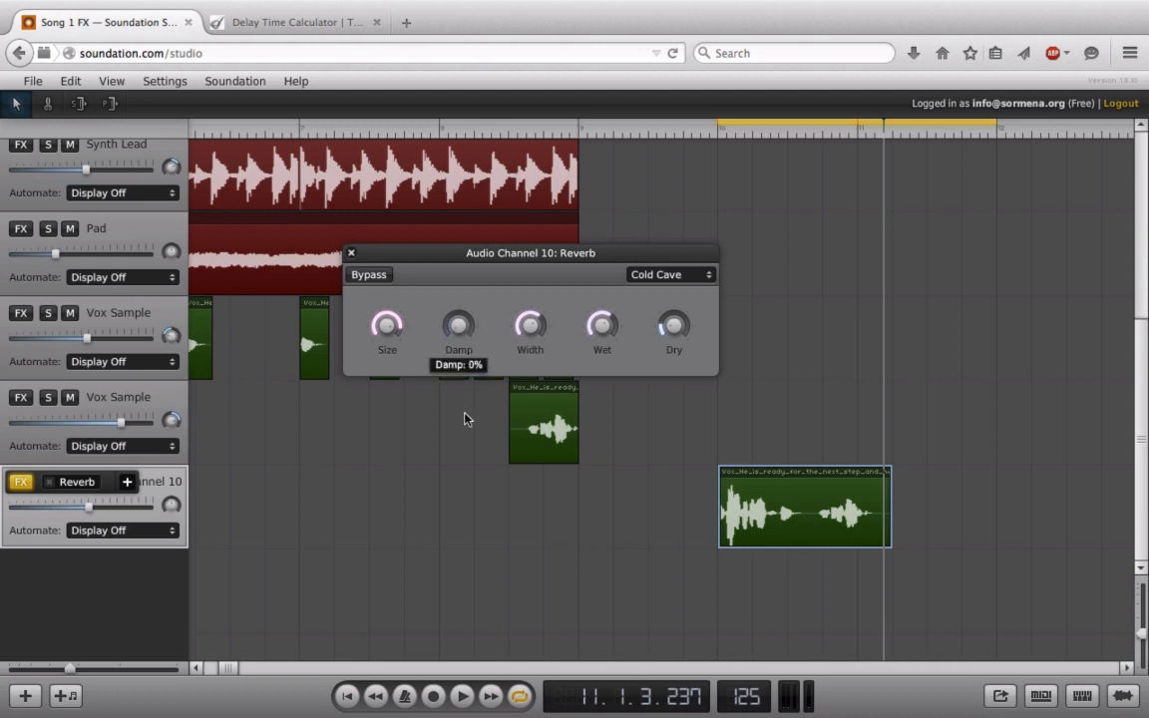
{"action": "left_click_drag", "start_coordinate": [468, 341], "coordinate": [485, 415]}
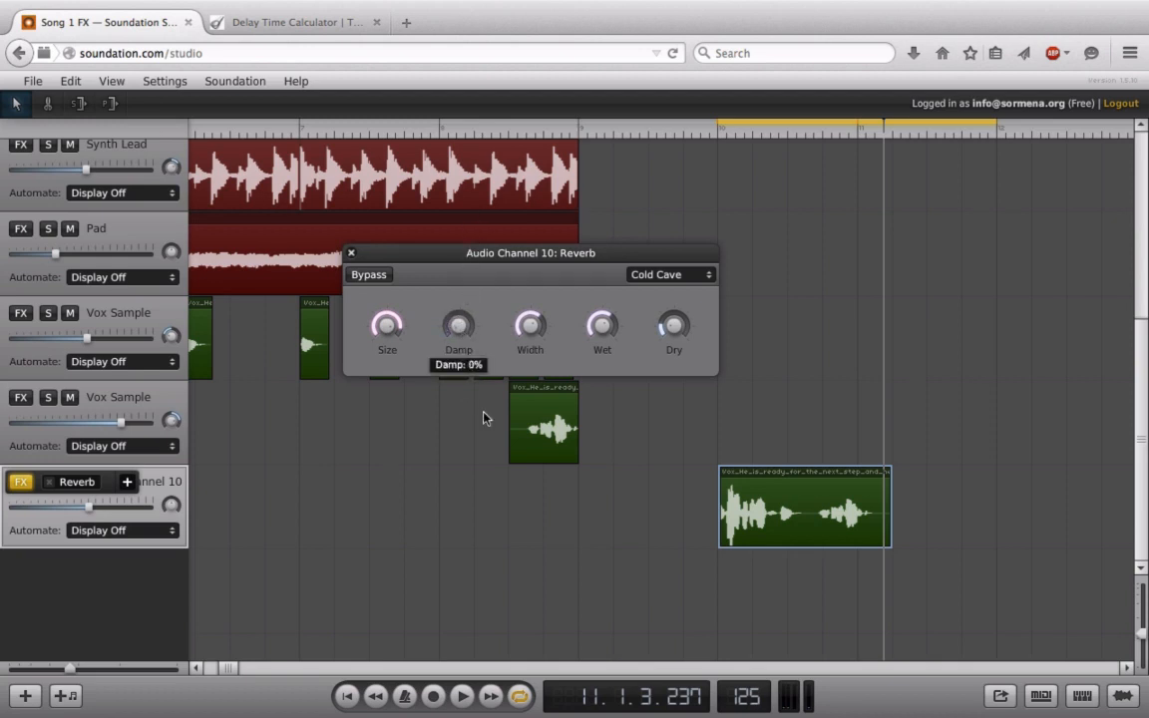
Play the vocal clip with no damping and raise the reverb's Damp to maximum during playback
{"action": "left_click", "coordinate": [695, 125]}
{"action": "mouse_move", "coordinate": [460, 328]}
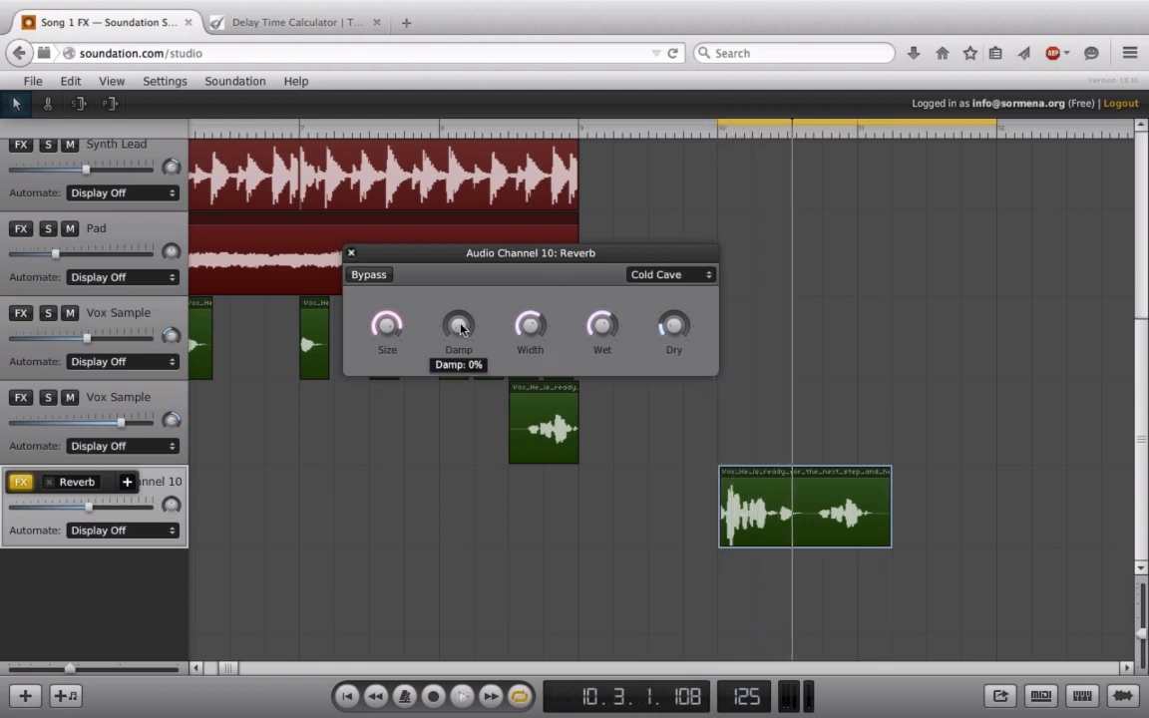
{"action": "left_click_drag", "start_coordinate": [461, 328], "coordinate": [411, 6]}
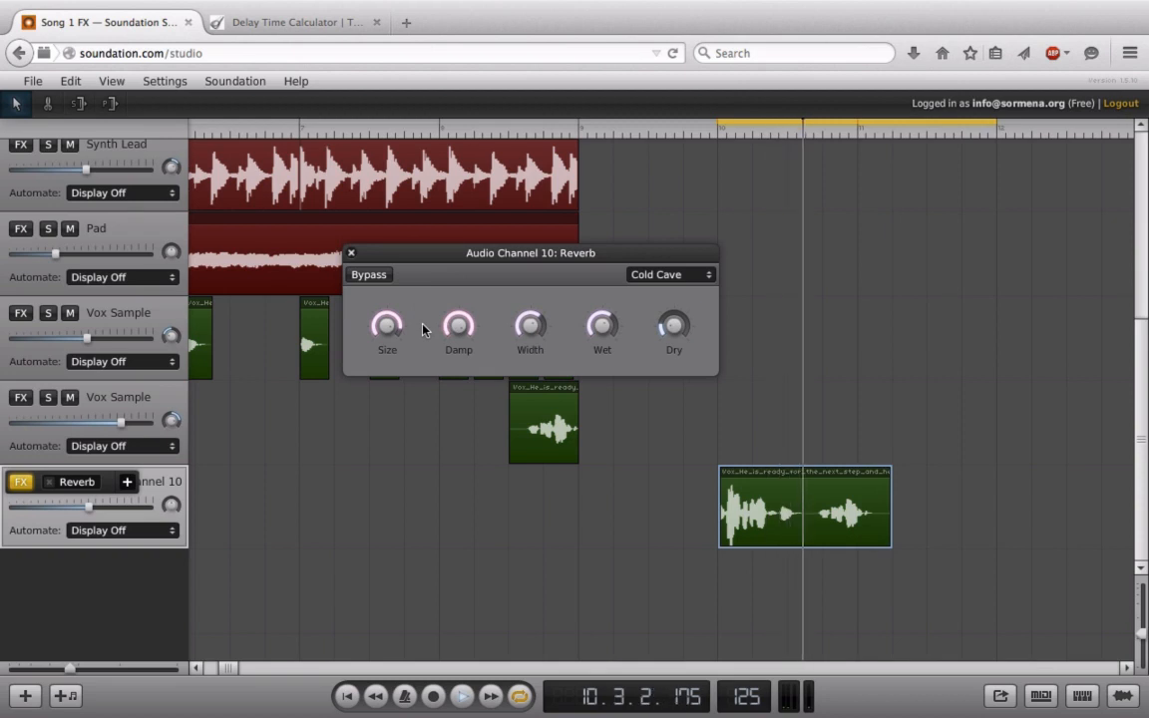
Lower the reverb's Damp to about half and its Size to near minimum, and play the vocal clip from its start
{"action": "left_click_drag", "start_coordinate": [458, 325], "coordinate": [471, 413]}
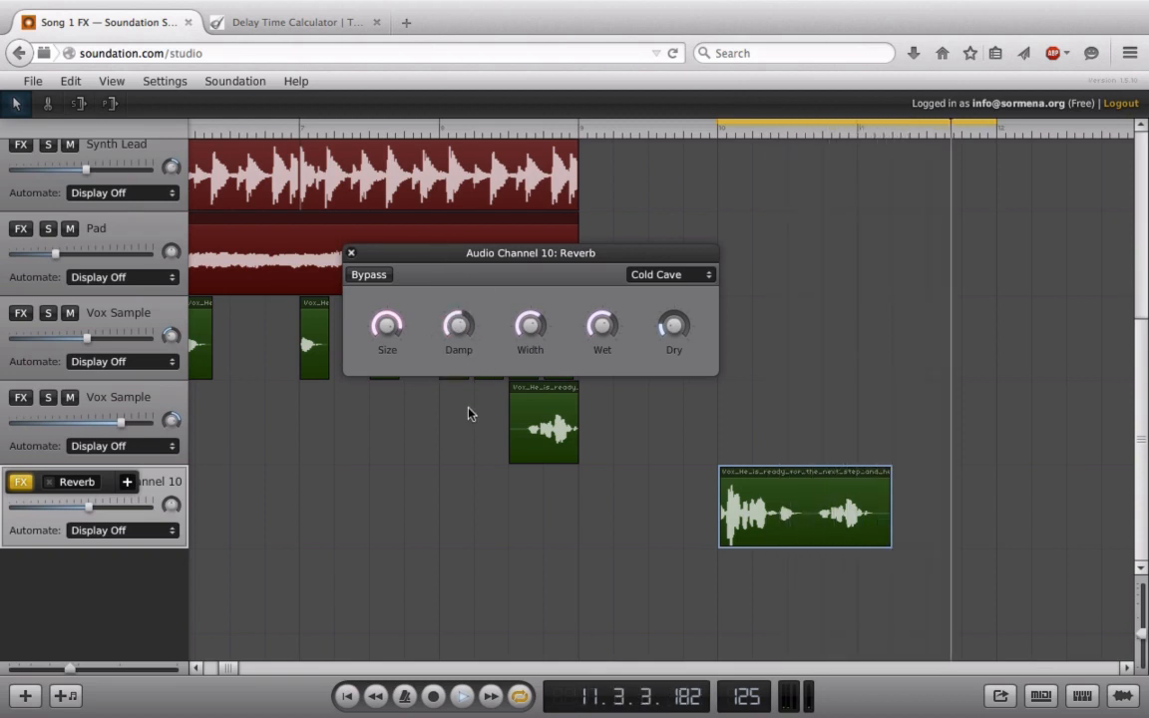
{"action": "key", "text": "space"}
{"action": "mouse_move", "coordinate": [377, 332]}
{"action": "left_click_drag", "start_coordinate": [387, 354], "coordinate": [380, 483]}
{"action": "left_click", "coordinate": [704, 127]}
{"action": "key", "text": "space"}
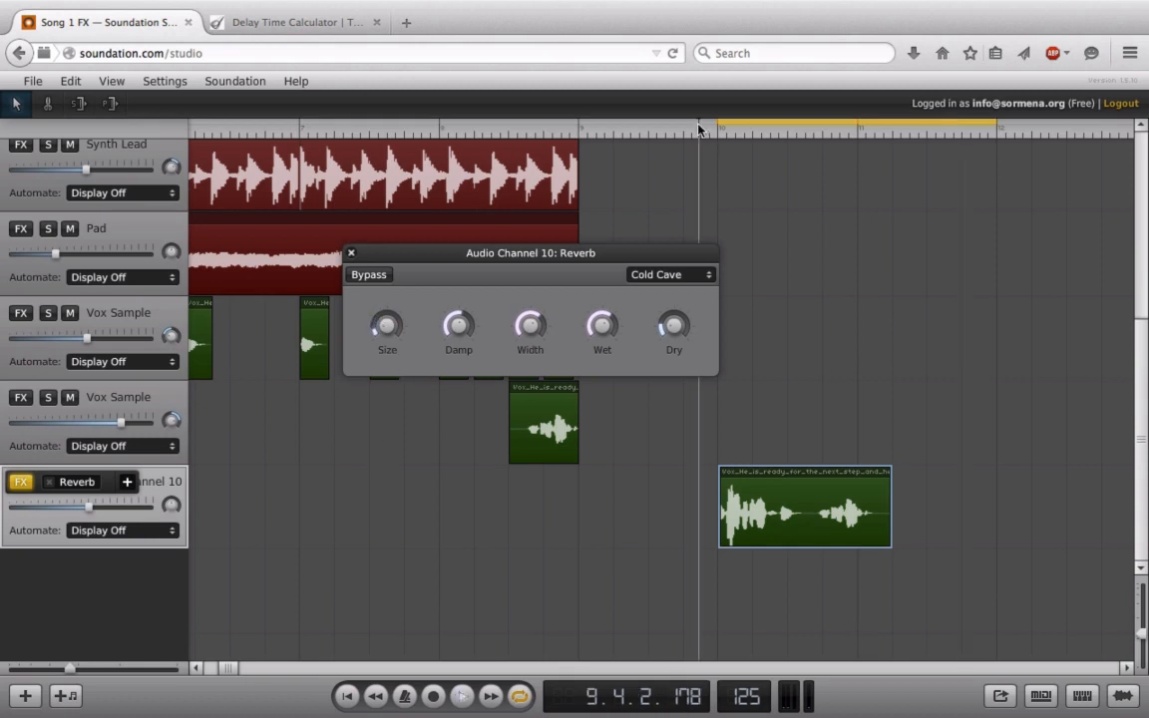
During playback, set the reverb's Size to 25% and Dry to maximum, cutting Wet to zero and restoring it to above half
{"action": "left_click_drag", "start_coordinate": [387, 325], "coordinate": [354, 274]}
{"action": "left_click_drag", "start_coordinate": [601, 327], "coordinate": [604, 452]}
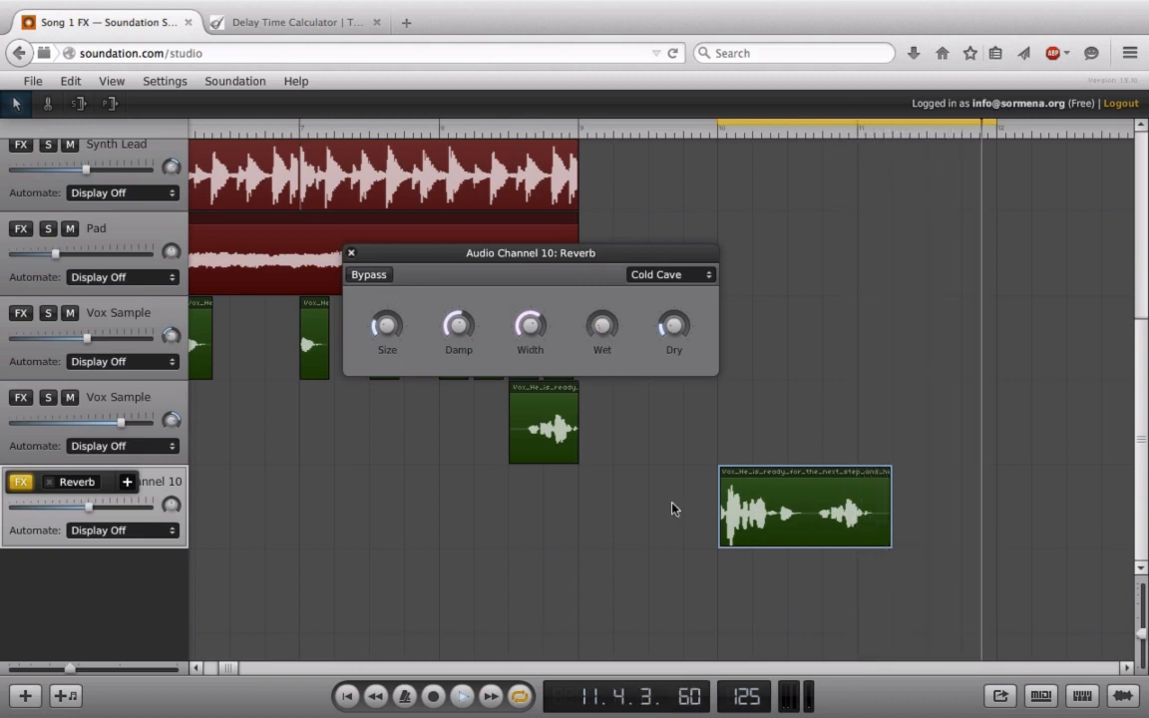
{"action": "left_click_drag", "start_coordinate": [675, 327], "coordinate": [627, 123]}
{"action": "left_click_drag", "start_coordinate": [603, 325], "coordinate": [602, 214]}
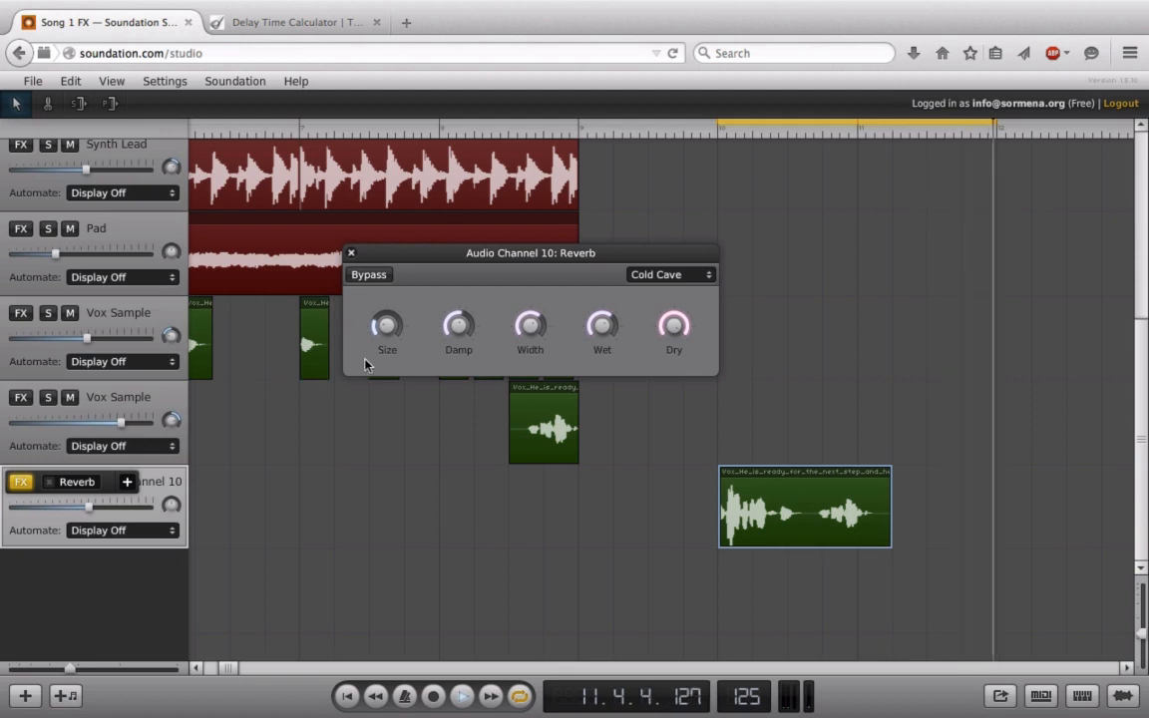
Sweep the reverb's Size up to maximum, down to 9% and back to above half
{"action": "mouse_move", "coordinate": [387, 325]}
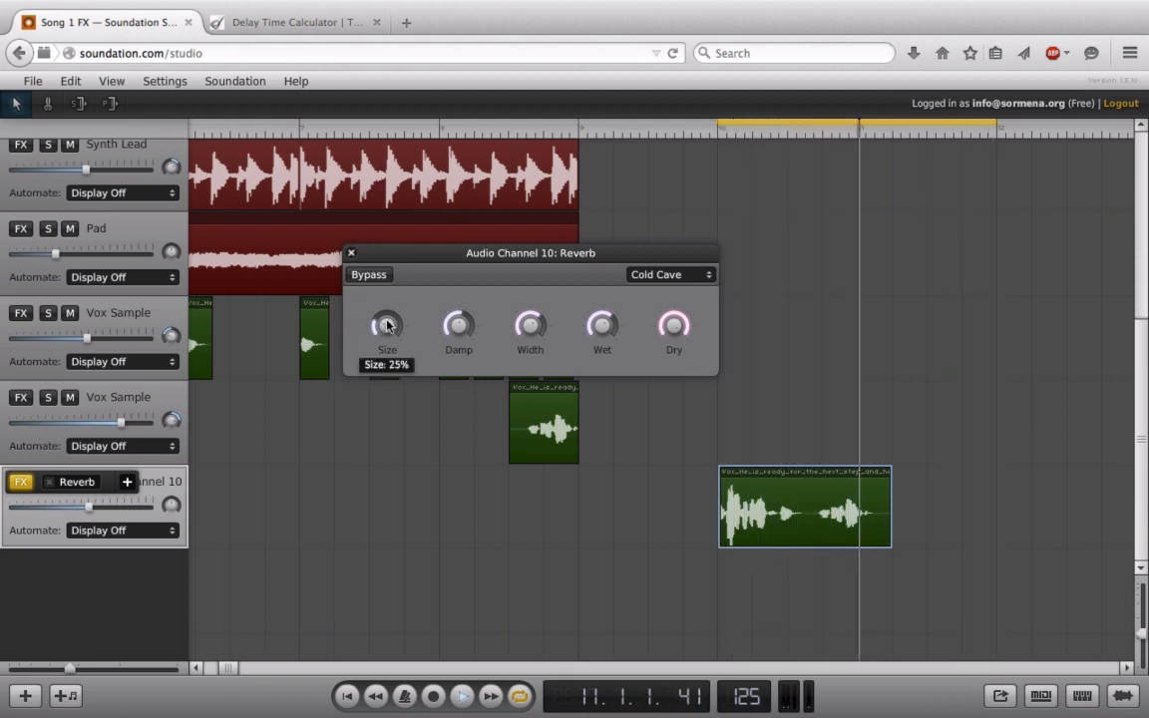
{"action": "left_click_drag", "start_coordinate": [387, 325], "coordinate": [357, 214]}
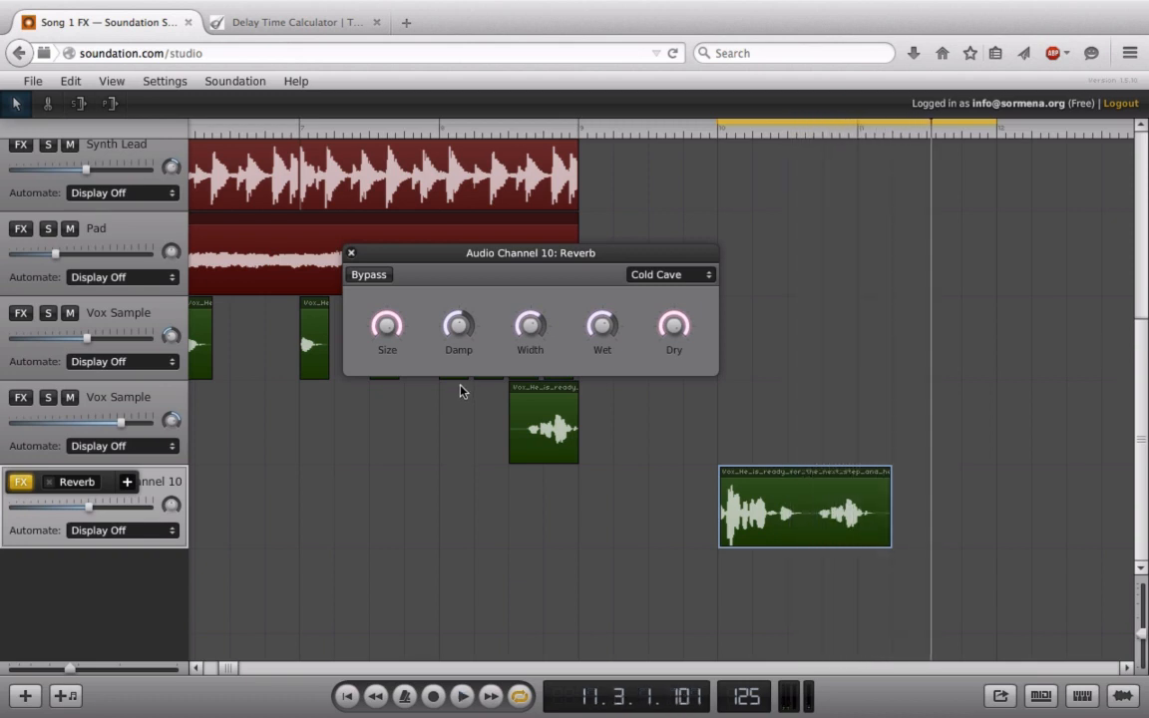
{"action": "left_click_drag", "start_coordinate": [403, 326], "coordinate": [390, 489]}
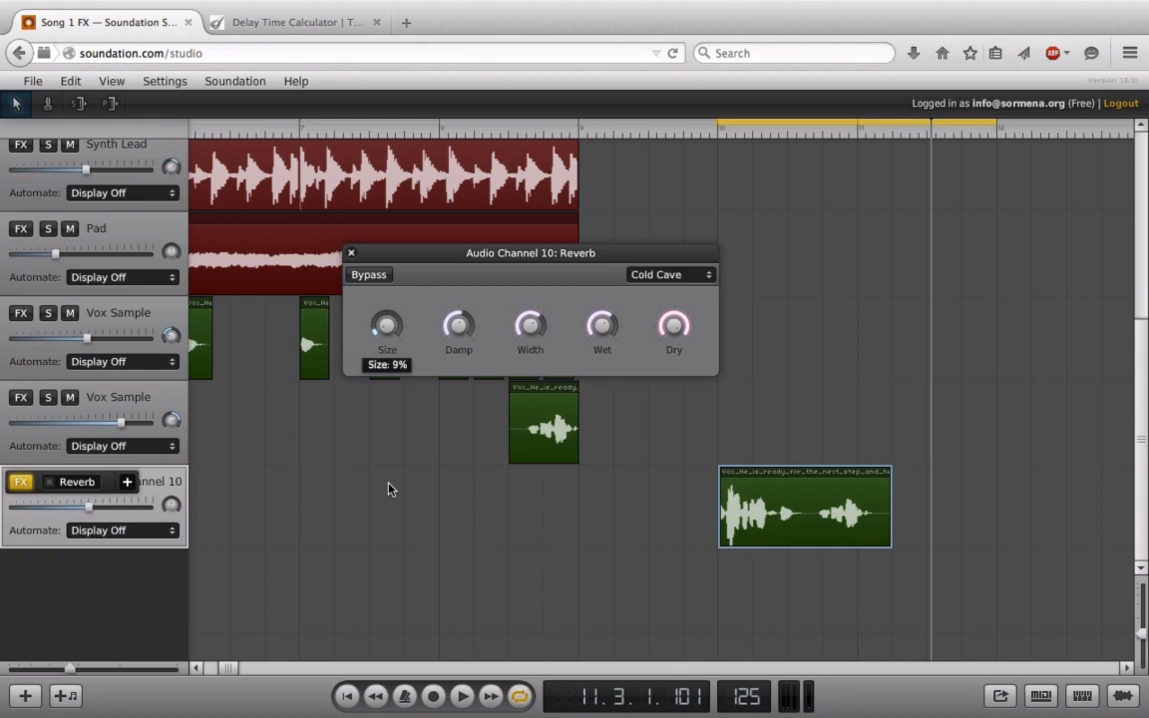
{"action": "left_click_drag", "start_coordinate": [389, 489], "coordinate": [371, 59]}
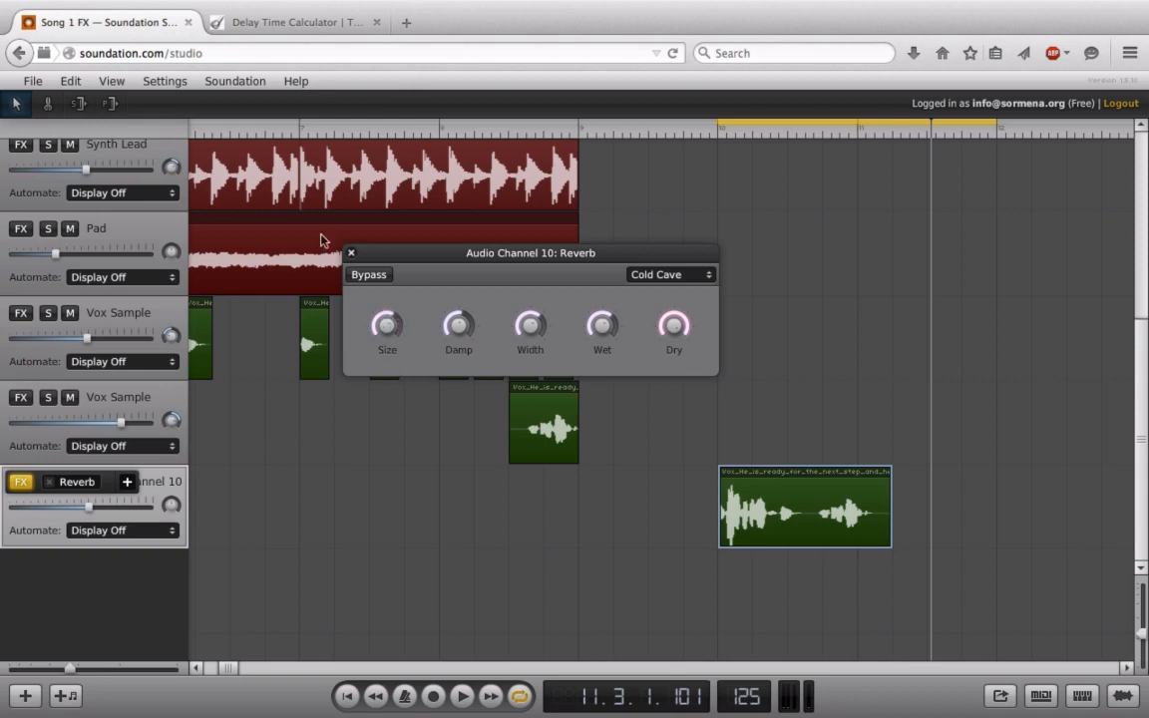
Replace the Reverb on Audio Channel 10 with a Tremolo and move its window to the middle of the arrangement
{"action": "left_click", "coordinate": [48, 482]}
{"action": "left_click", "coordinate": [52, 487]}
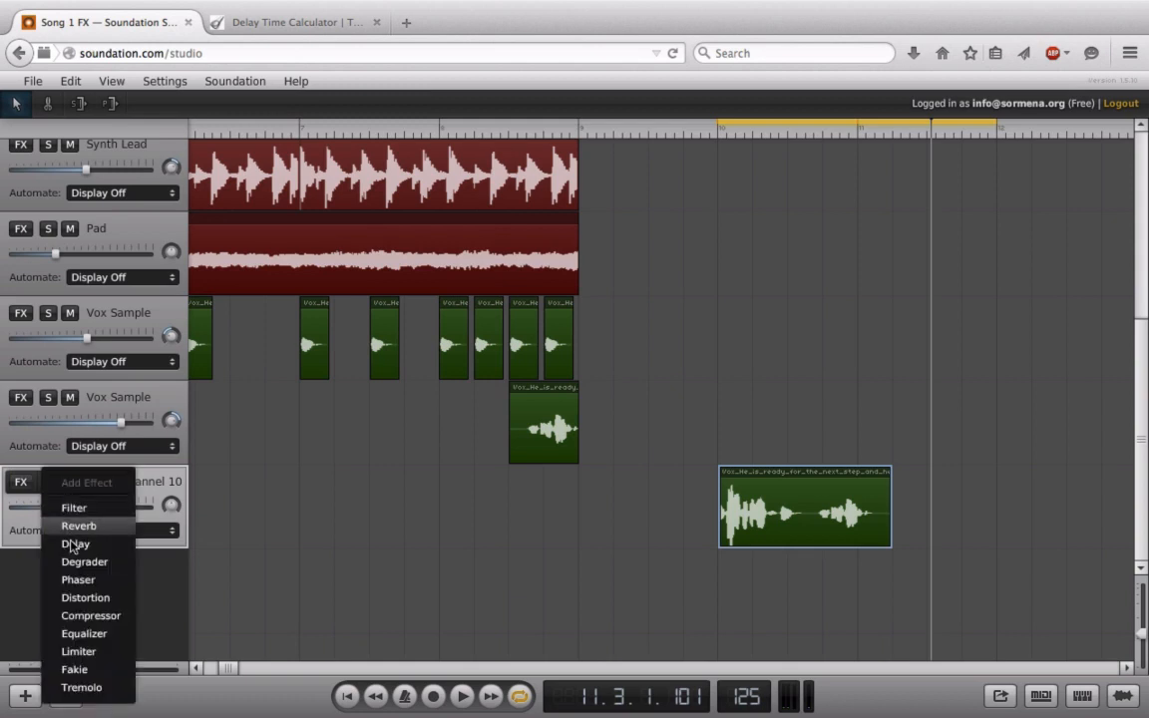
{"action": "left_click", "coordinate": [79, 687]}
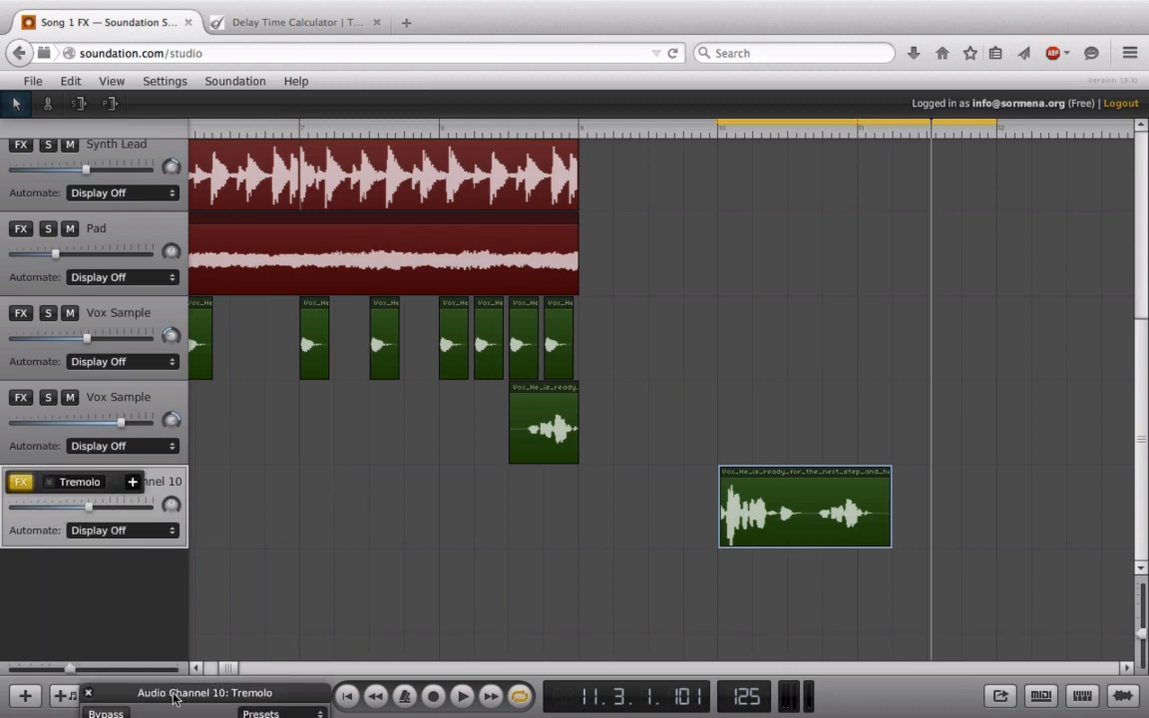
{"action": "left_click_drag", "start_coordinate": [184, 696], "coordinate": [474, 309]}
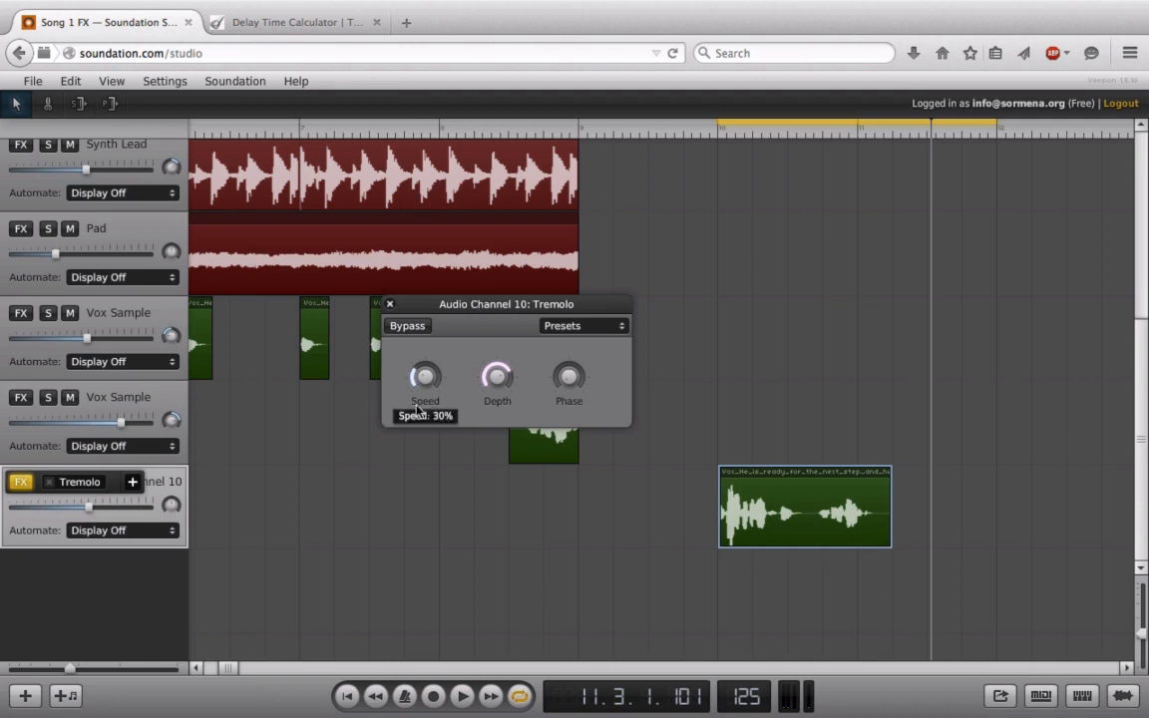
Raise the tremolo's Speed to above half, lower its Depth slightly, and place the playhead just before the vocal clip
{"action": "mouse_move", "coordinate": [426, 376]}
{"action": "left_click_drag", "start_coordinate": [426, 376], "coordinate": [404, 299]}
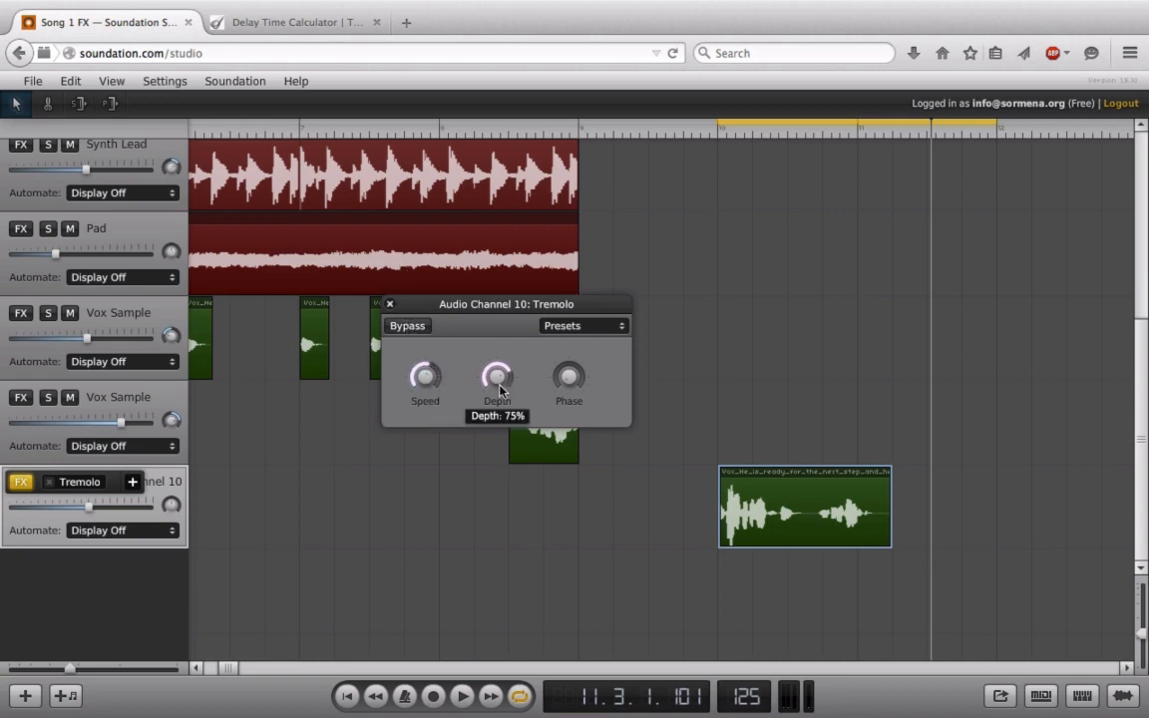
{"action": "left_click_drag", "start_coordinate": [484, 331], "coordinate": [444, 339]}
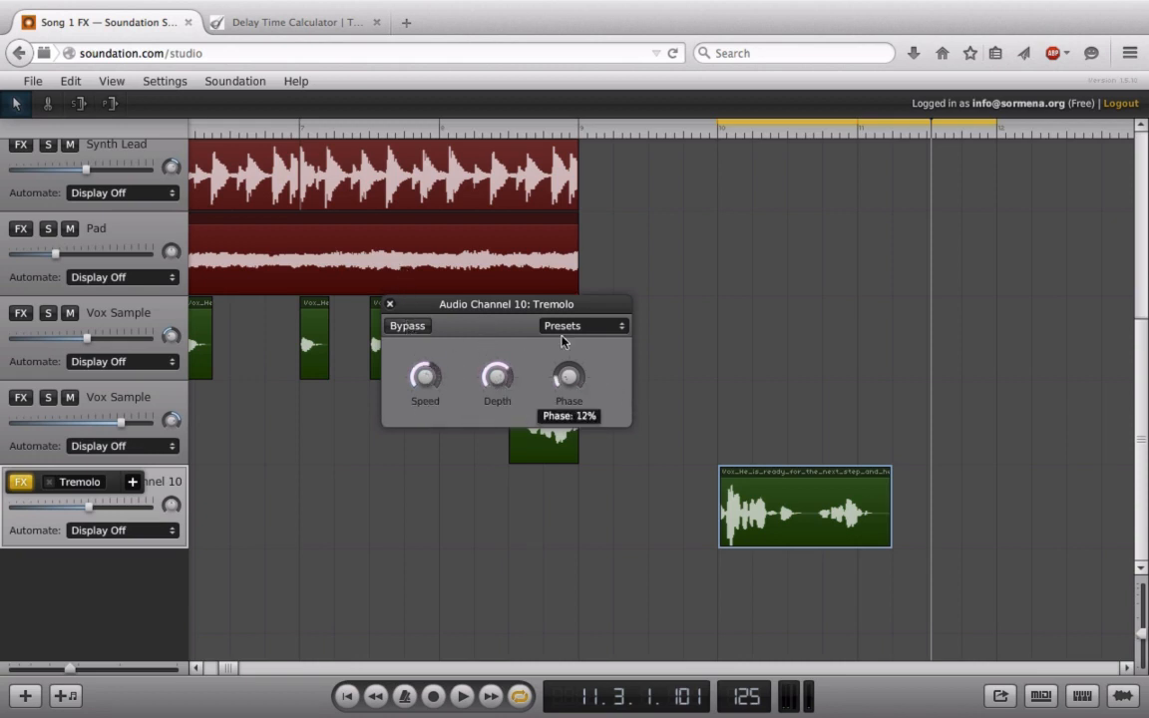
{"action": "left_click", "coordinate": [712, 133]}
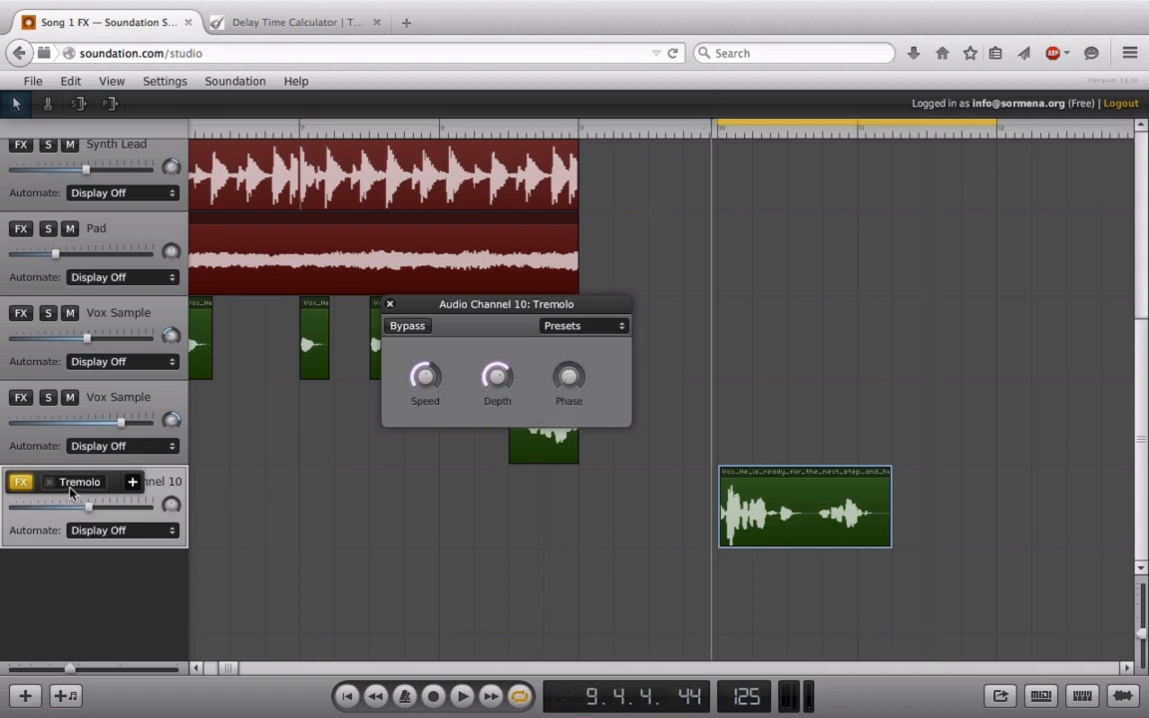
Add a Reverb ahead of the Tremolo in the channel's effect chain and move its window below the Tremolo window
{"action": "left_click", "coordinate": [130, 485]}
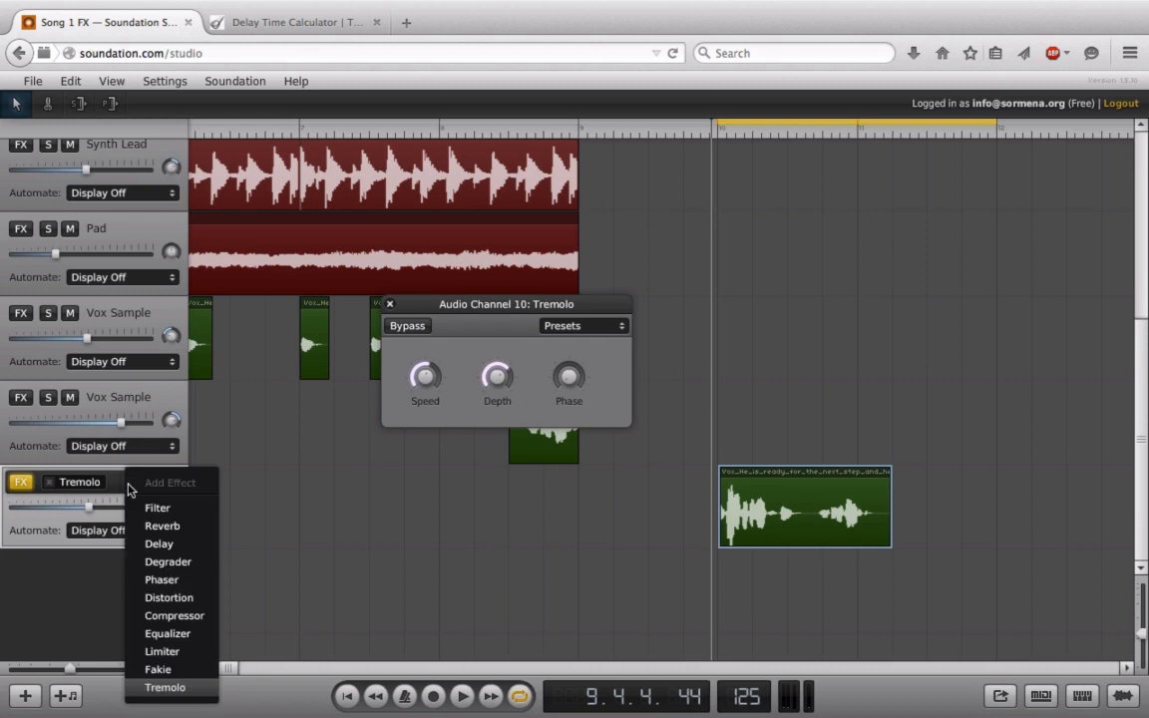
{"action": "left_click", "coordinate": [183, 532]}
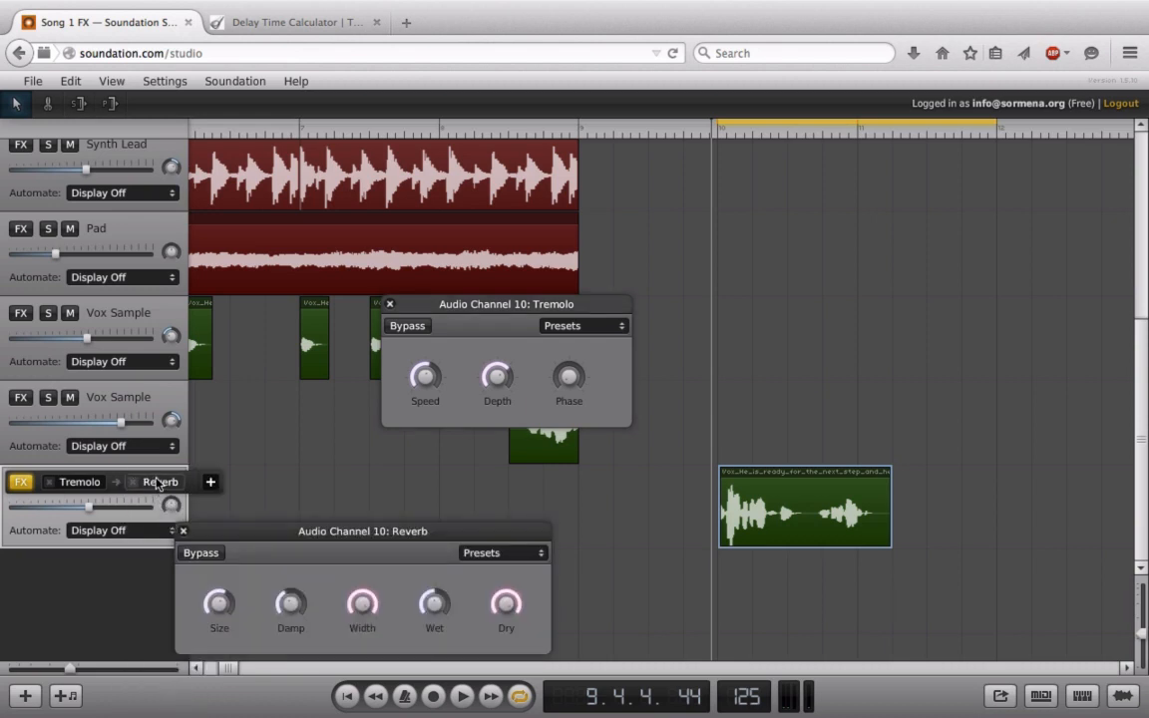
{"action": "left_click_drag", "start_coordinate": [57, 484], "coordinate": [58, 485]}
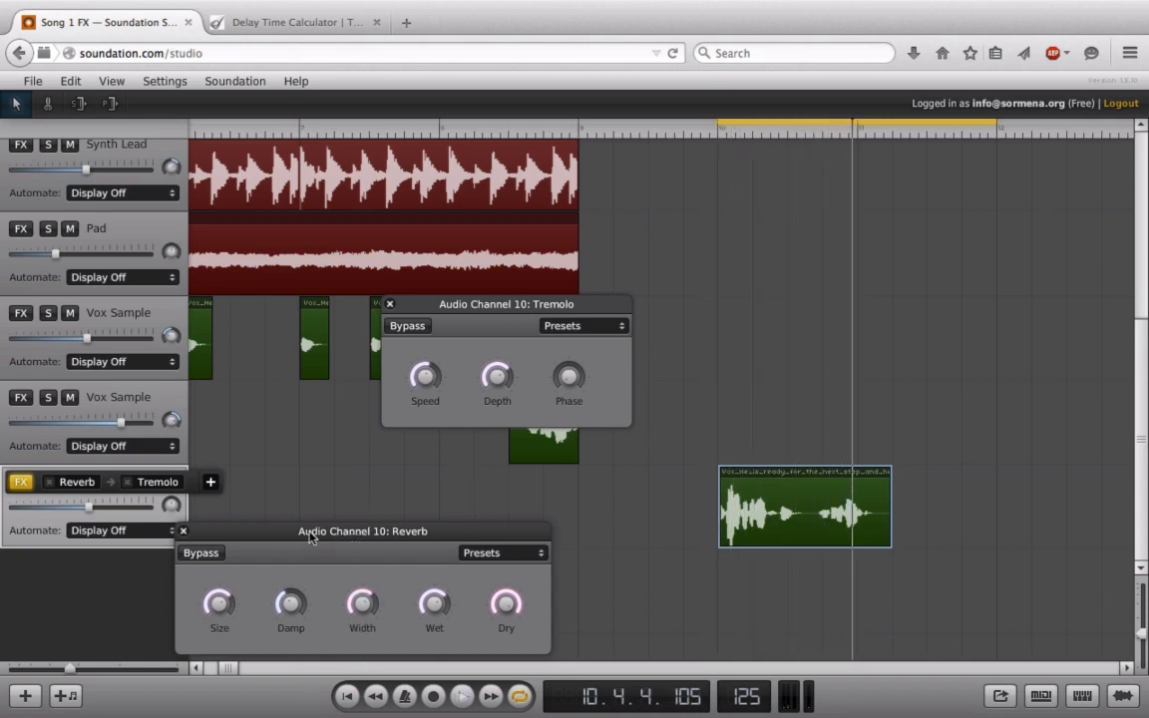
{"action": "left_click_drag", "start_coordinate": [310, 537], "coordinate": [519, 455]}
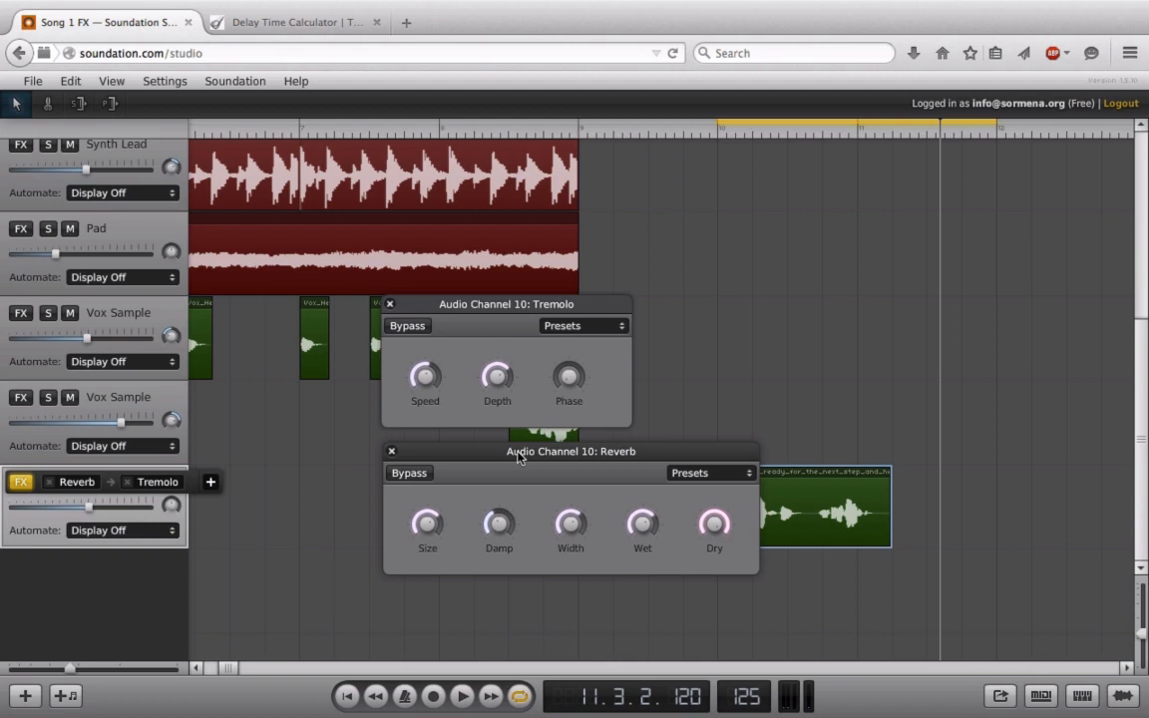
Apply the Spinning preset to the Tremolo and listen to it on the vocal clip
{"action": "left_click", "coordinate": [558, 326]}
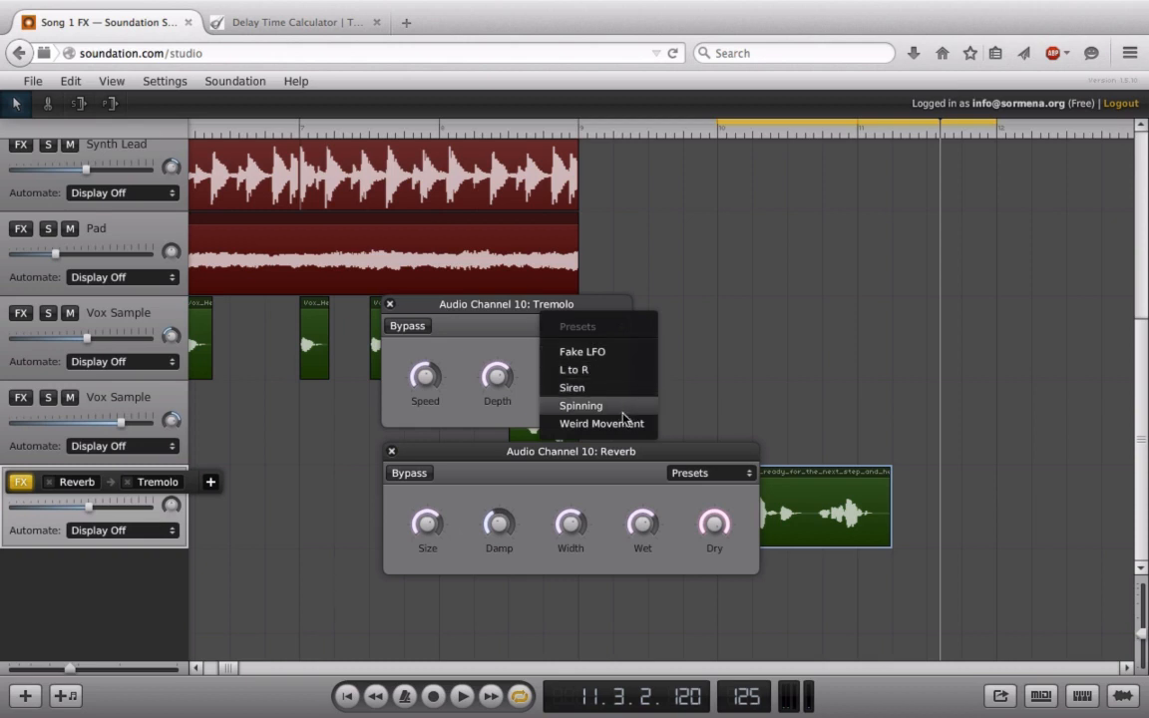
{"action": "left_click", "coordinate": [588, 406]}
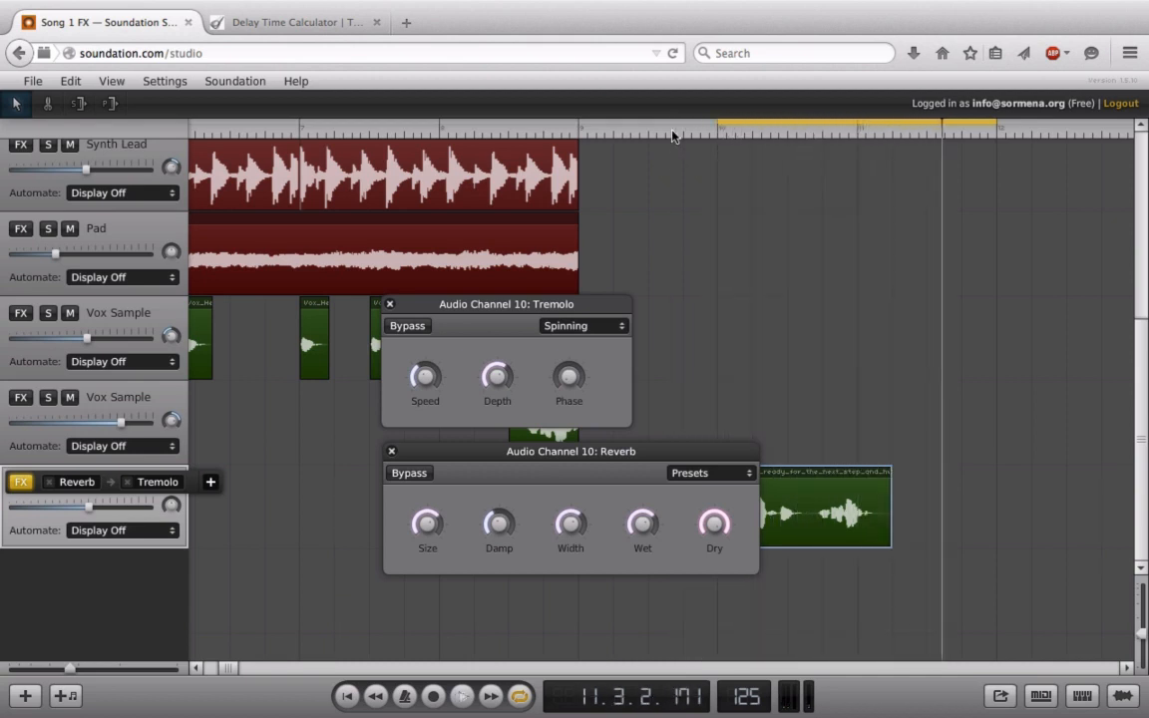
{"action": "left_click", "coordinate": [588, 326]}
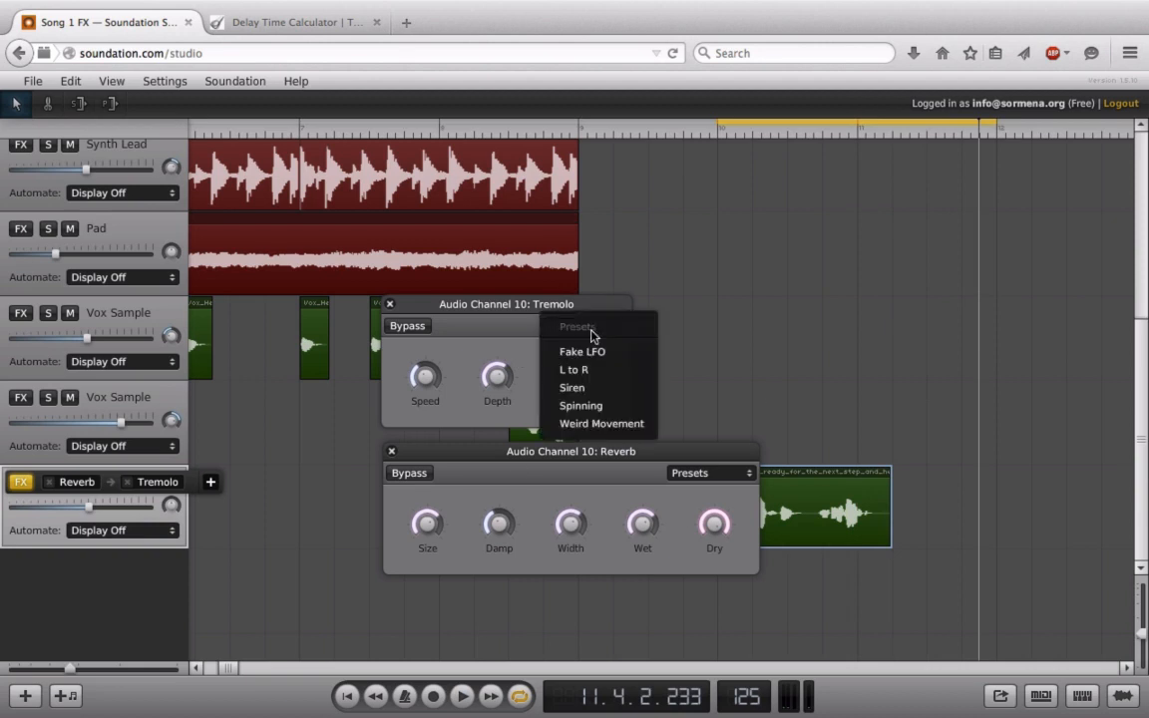
{"action": "left_click", "coordinate": [455, 364]}
Adjust the tremolo's Speed to above half, close the Reverb window and play the vocal clip from its start
{"action": "left_click_drag", "start_coordinate": [434, 388], "coordinate": [434, 395]}
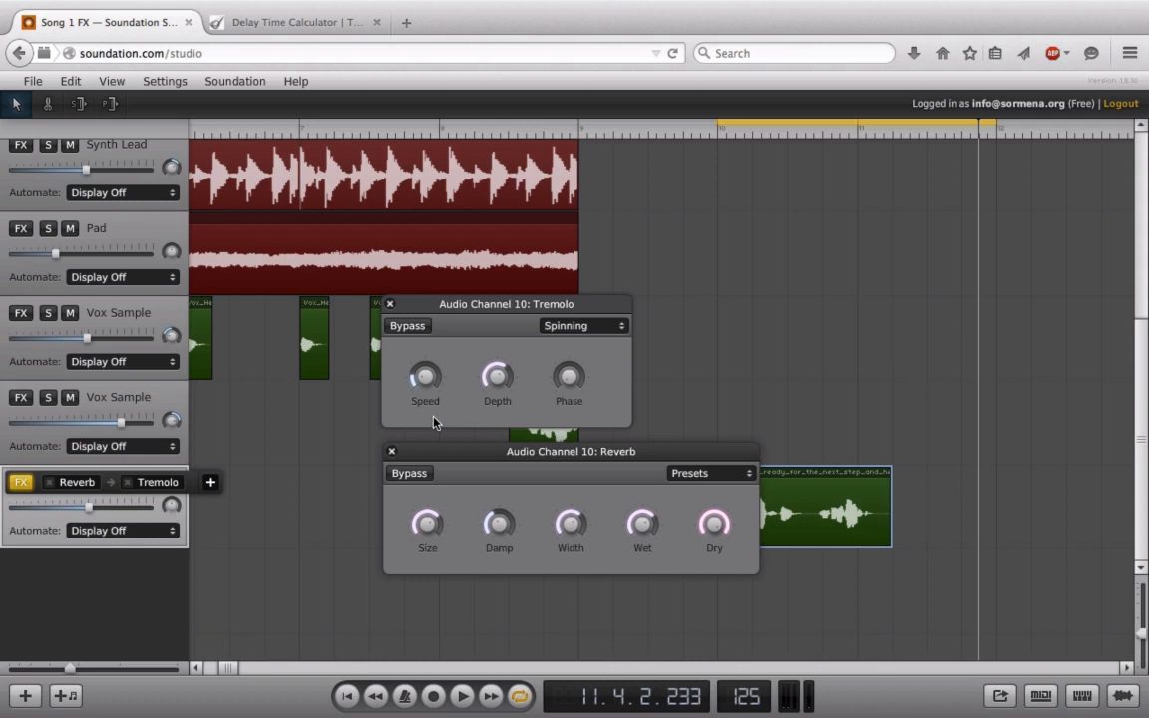
{"action": "mouse_move", "coordinate": [423, 383]}
{"action": "left_click", "coordinate": [391, 453]}
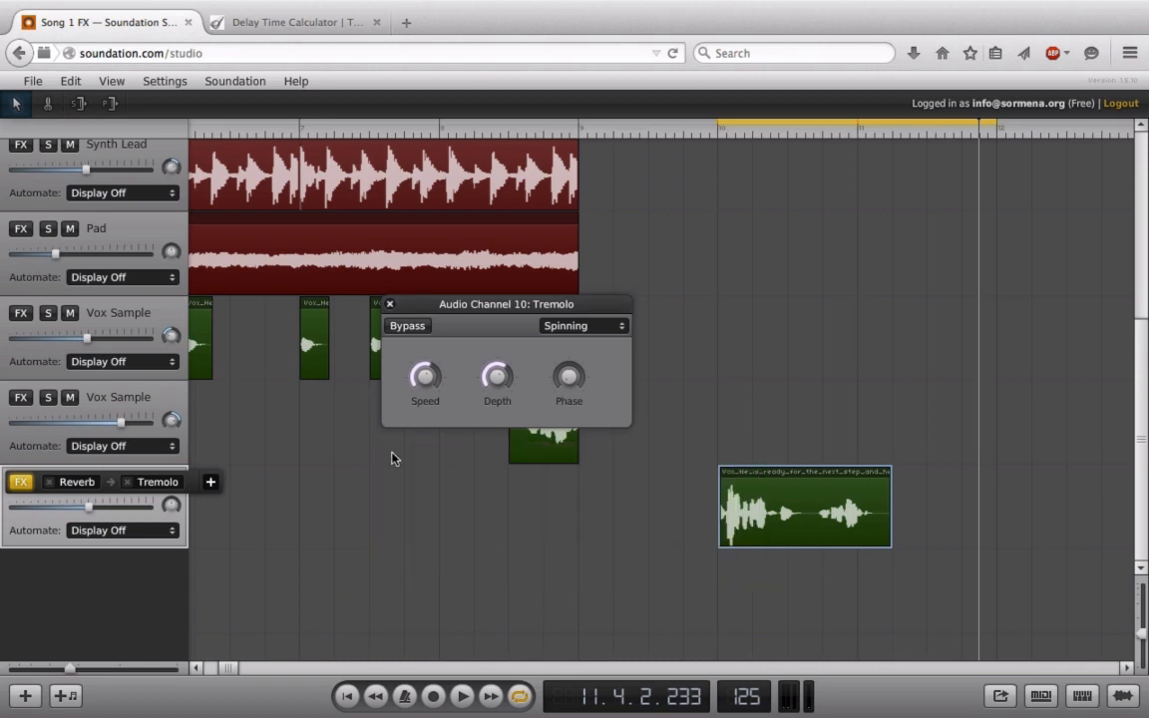
{"action": "left_click", "coordinate": [698, 134]}
{"action": "key", "text": "space"}
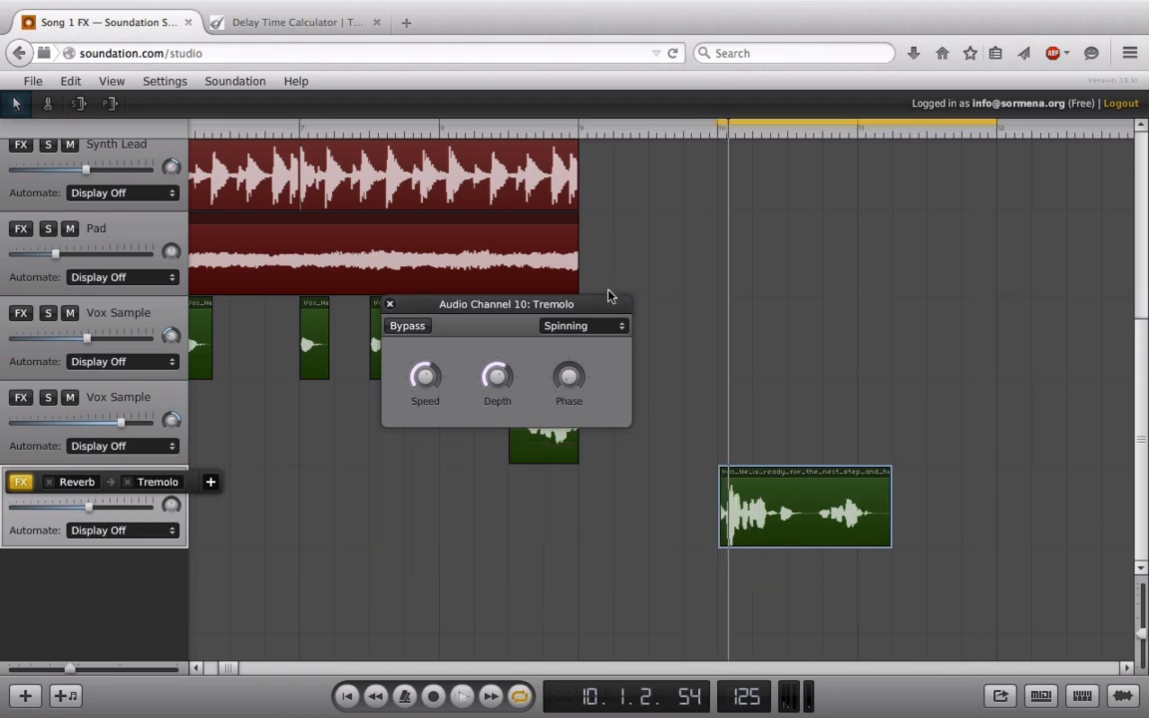
During playback, raise the tremolo's Phase to about three-quarters and Depth to maximum, lower Speed to 28%, and stop playback
{"action": "mouse_move", "coordinate": [565, 380]}
{"action": "left_click_drag", "start_coordinate": [565, 380], "coordinate": [542, 244]}
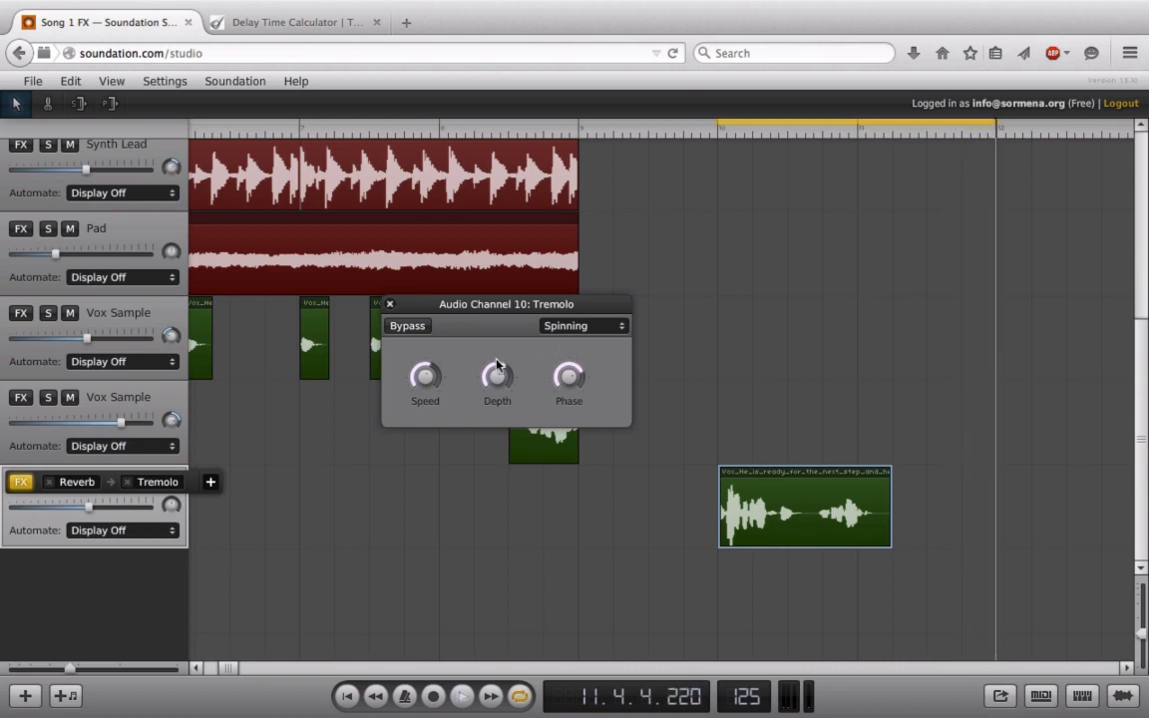
{"action": "left_click_drag", "start_coordinate": [496, 369], "coordinate": [463, 3]}
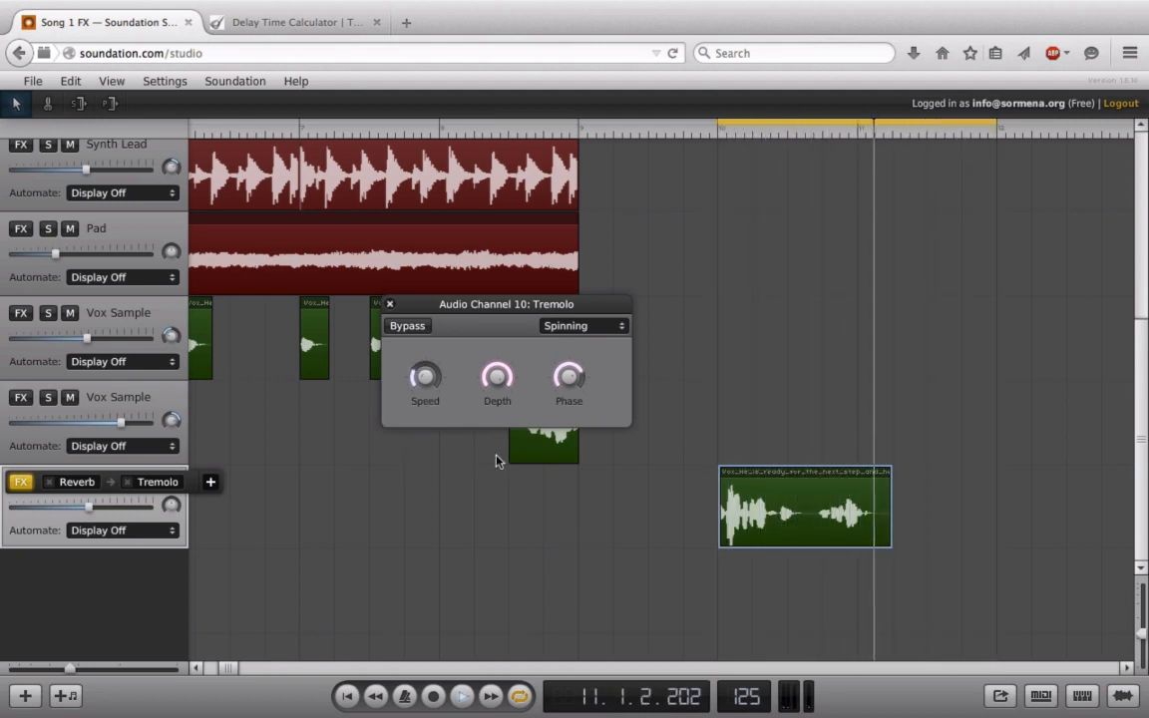
{"action": "key", "text": "space"}
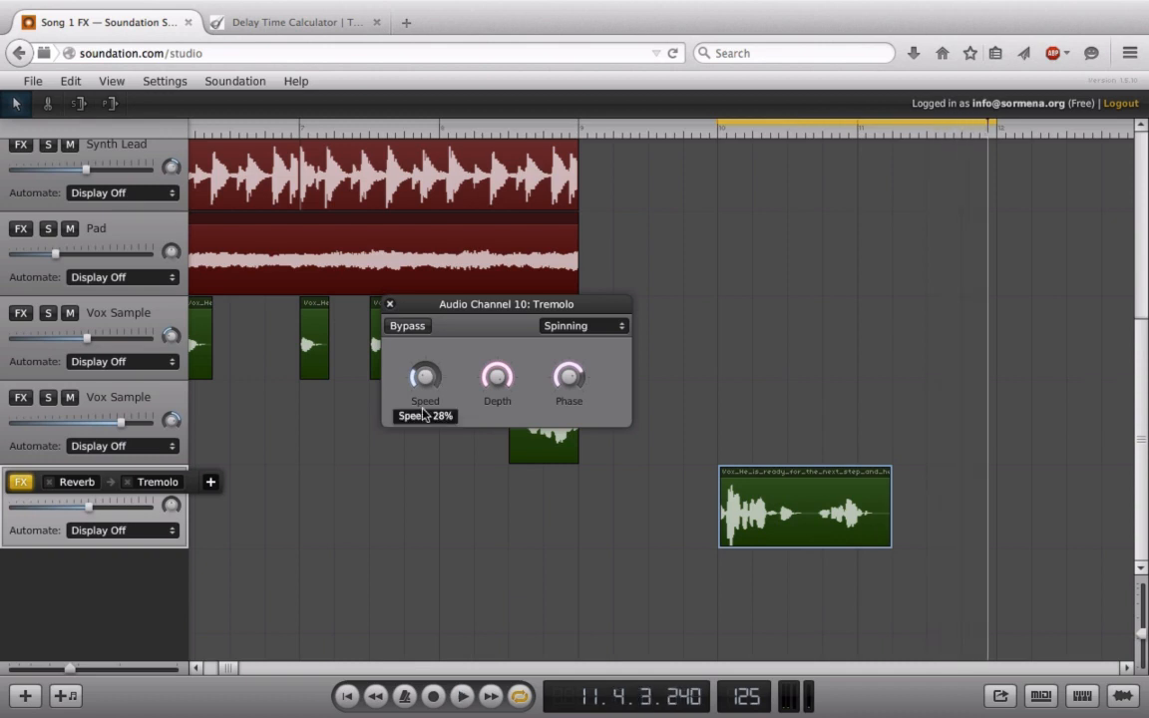
Play the clip with the tremolo's Phase at zero, raising Phase to about three-quarters and Speed slightly during playback
{"action": "mouse_move", "coordinate": [578, 379]}
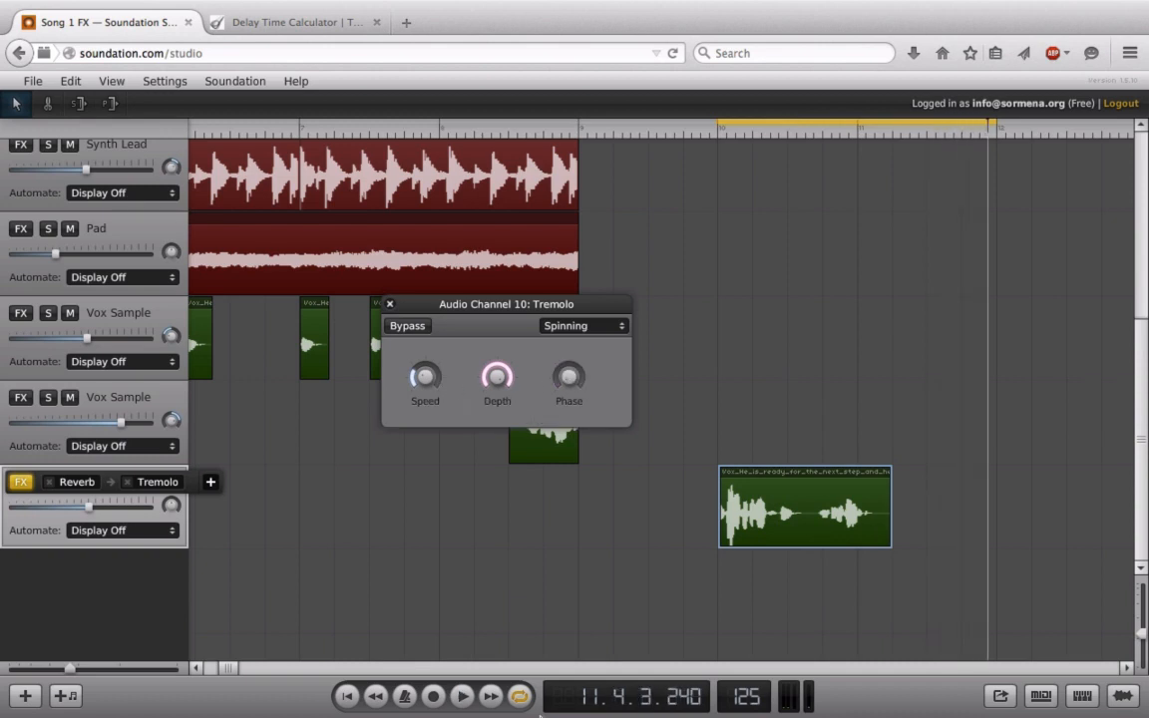
{"action": "key", "text": "space"}
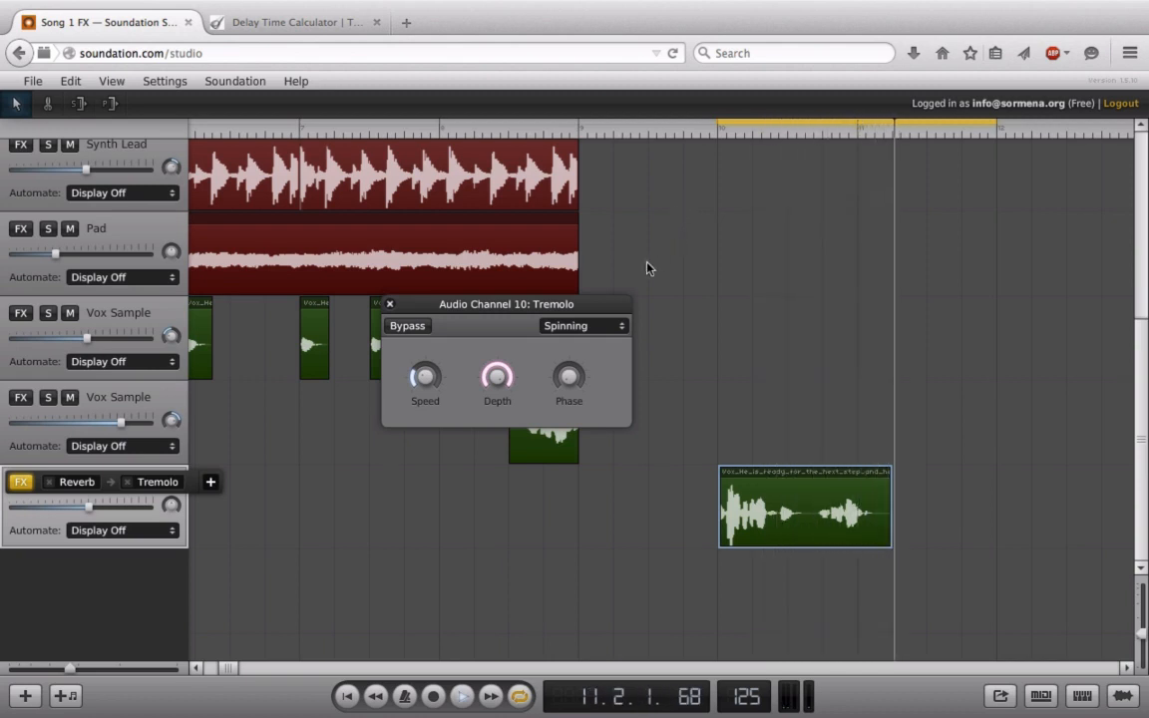
{"action": "left_click_drag", "start_coordinate": [575, 361], "coordinate": [579, 230]}
{"action": "mouse_move", "coordinate": [424, 377]}
{"action": "left_mouse_down"}
{"action": "mouse_move", "coordinate": [422, 337]}
{"action": "mouse_move", "coordinate": [423, 354]}
{"action": "left_mouse_up"}
{"action": "left_click", "coordinate": [497, 369]}
{"action": "left_click_drag", "start_coordinate": [497, 369], "coordinate": [496, 382]}
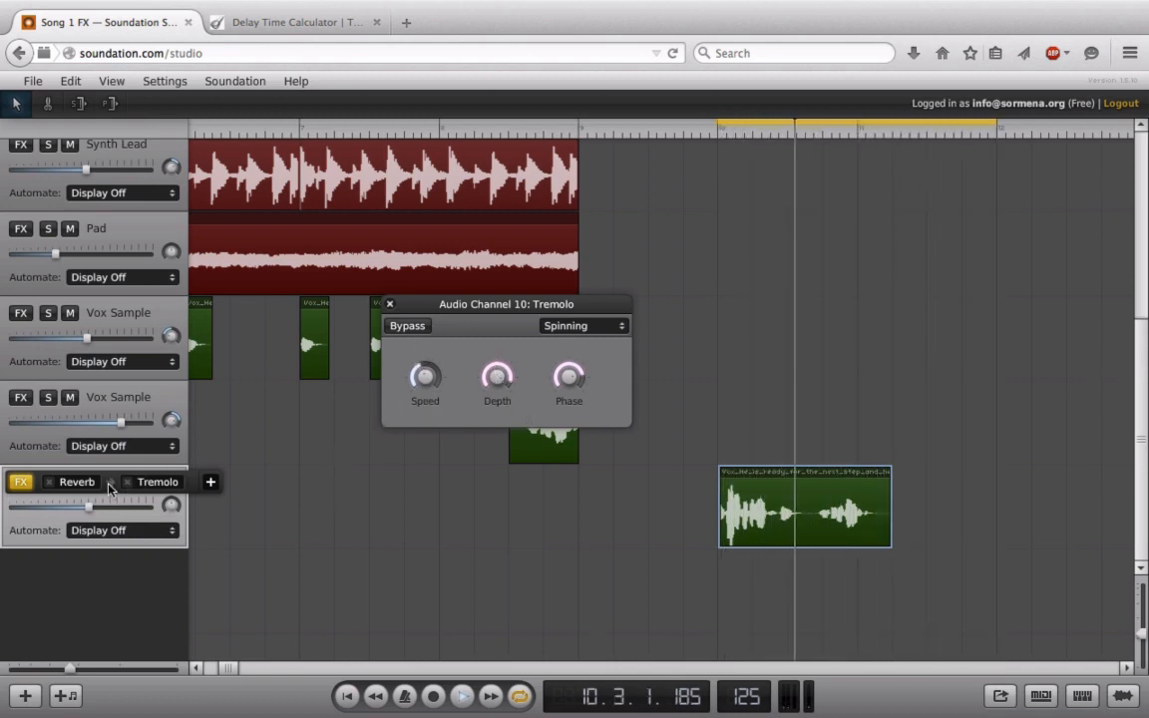
Open the Reverb, set Size to about 85%, Wet to 75% and Width to about 66%, adjust Damp, and close its window
{"action": "left_click", "coordinate": [77, 482]}
{"action": "left_click_drag", "start_coordinate": [427, 523], "coordinate": [431, 505]}
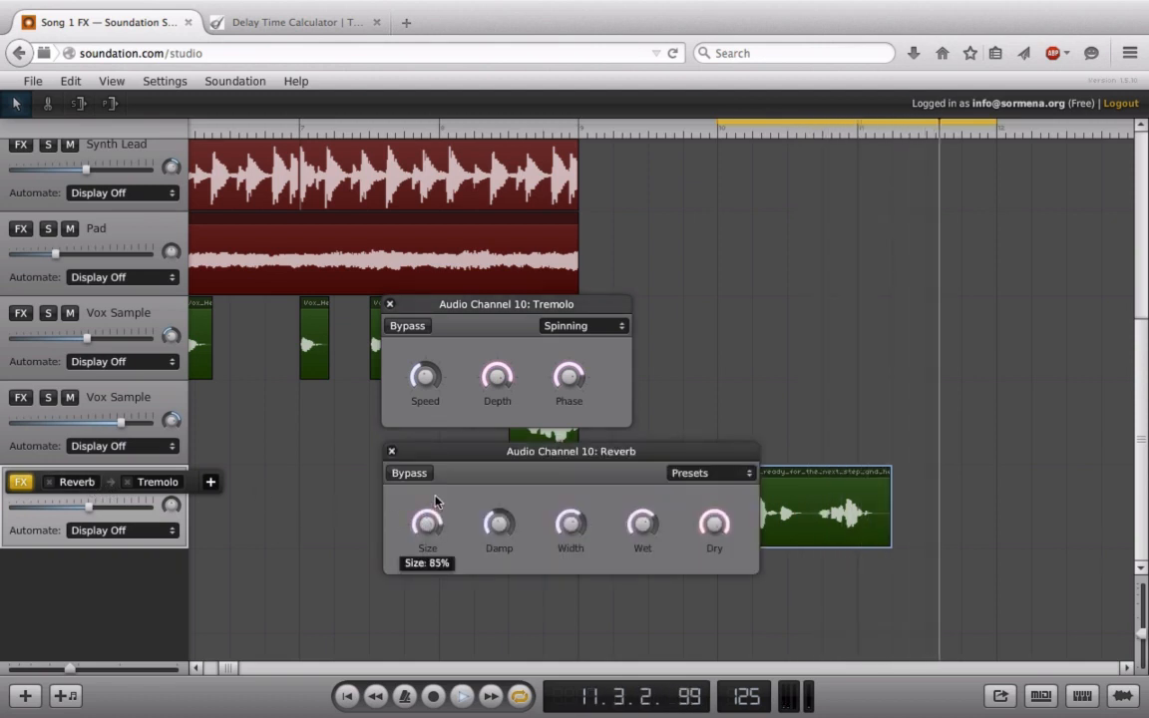
{"action": "left_click", "coordinate": [639, 523]}
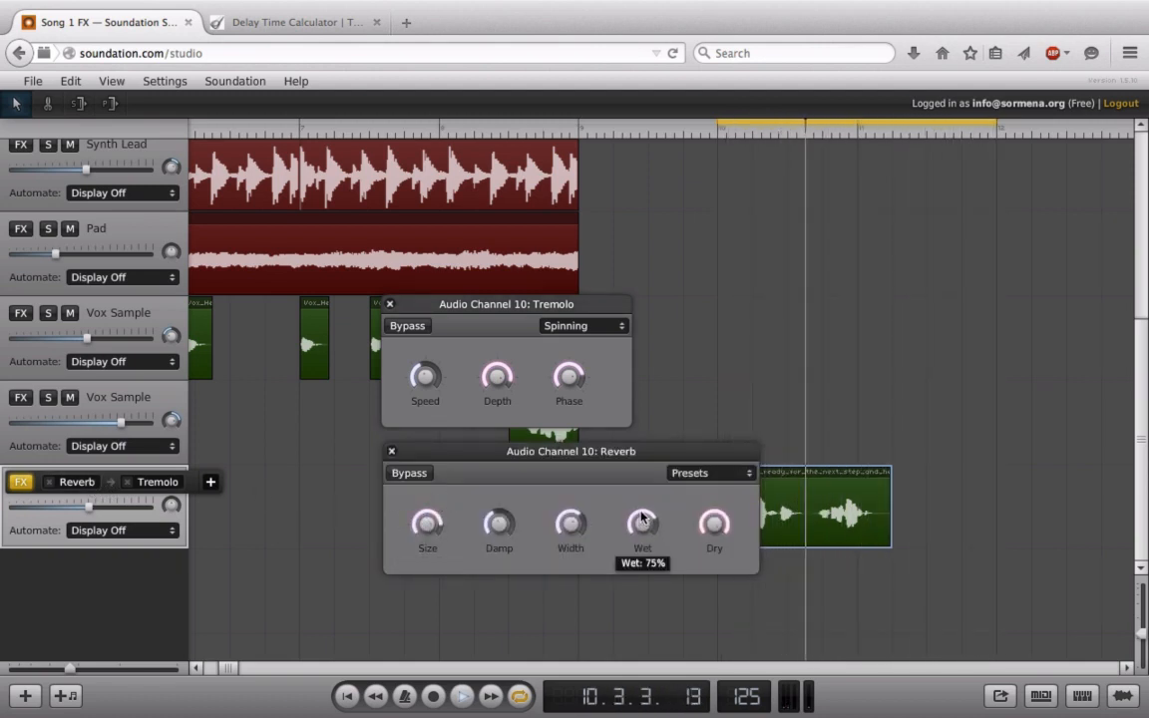
{"action": "left_click", "coordinate": [504, 515]}
{"action": "left_click_drag", "start_coordinate": [572, 525], "coordinate": [571, 516]}
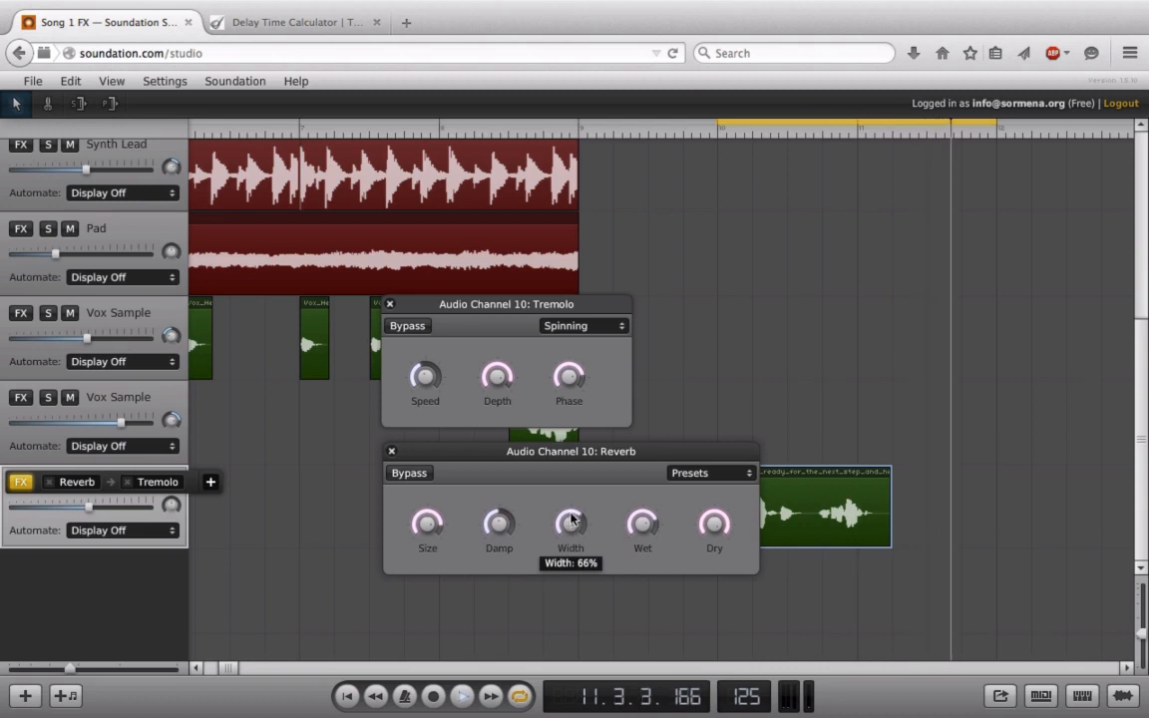
{"action": "left_click_drag", "start_coordinate": [506, 536], "coordinate": [509, 532]}
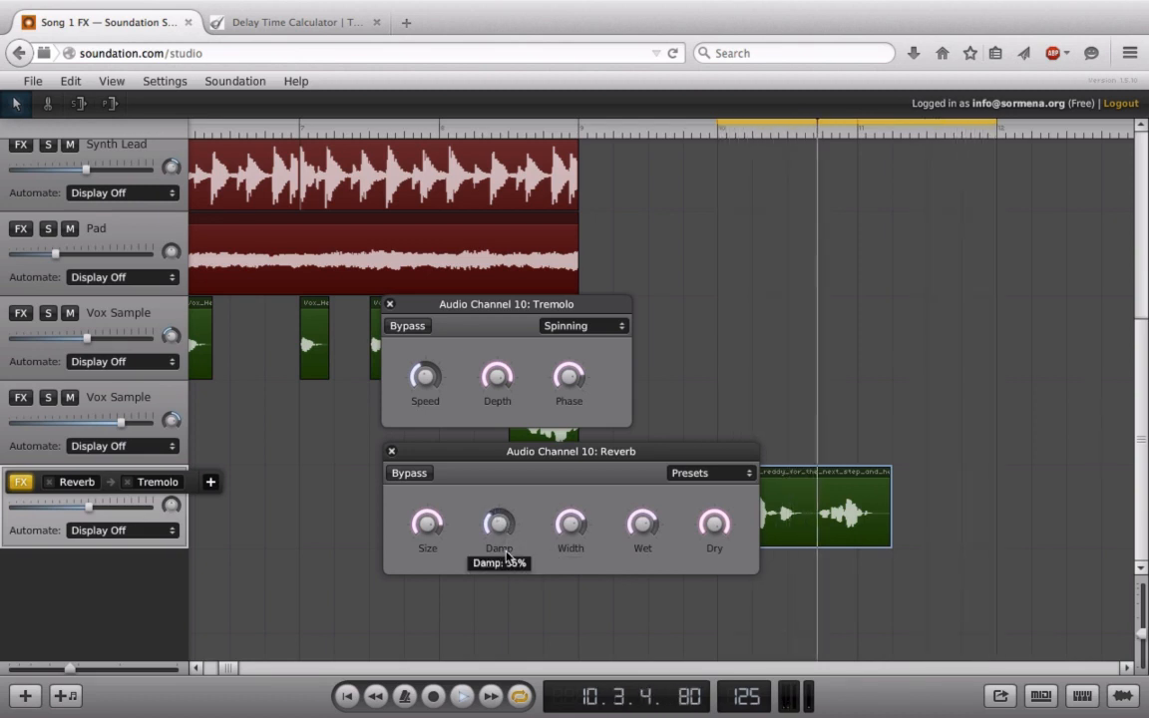
{"action": "left_click", "coordinate": [391, 451]}
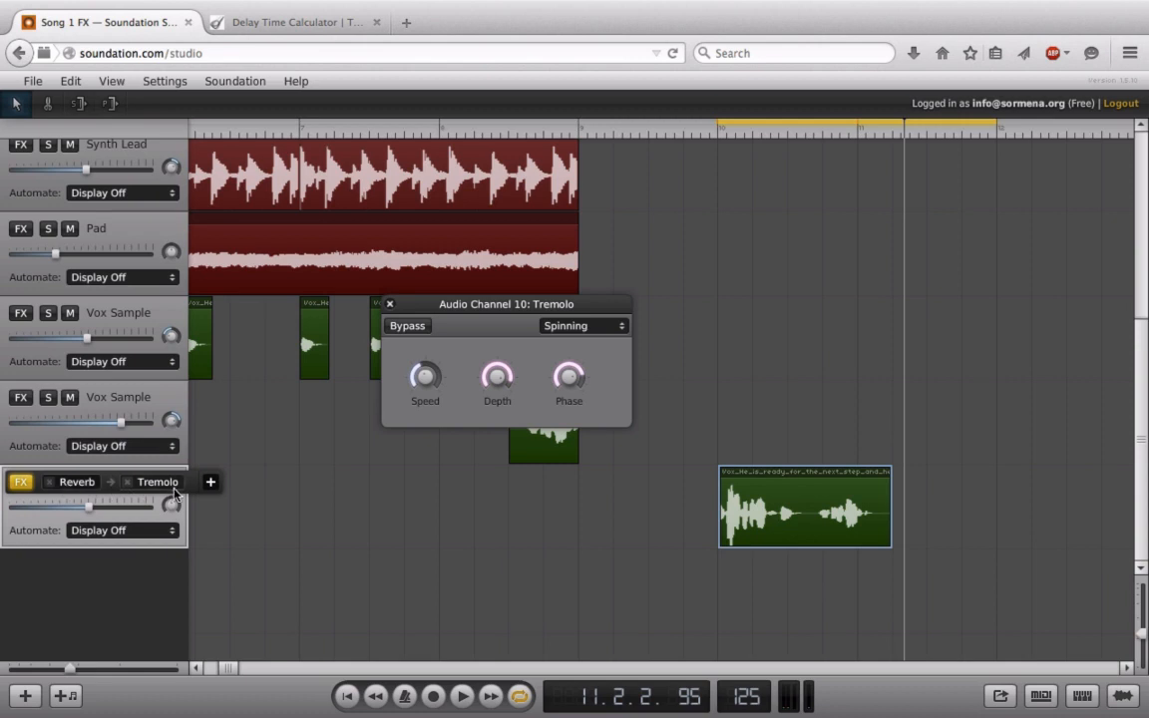
Add a Delay to the vocal channel, place it between Reverb and Tremolo, and close its window
{"action": "left_click", "coordinate": [210, 483]}
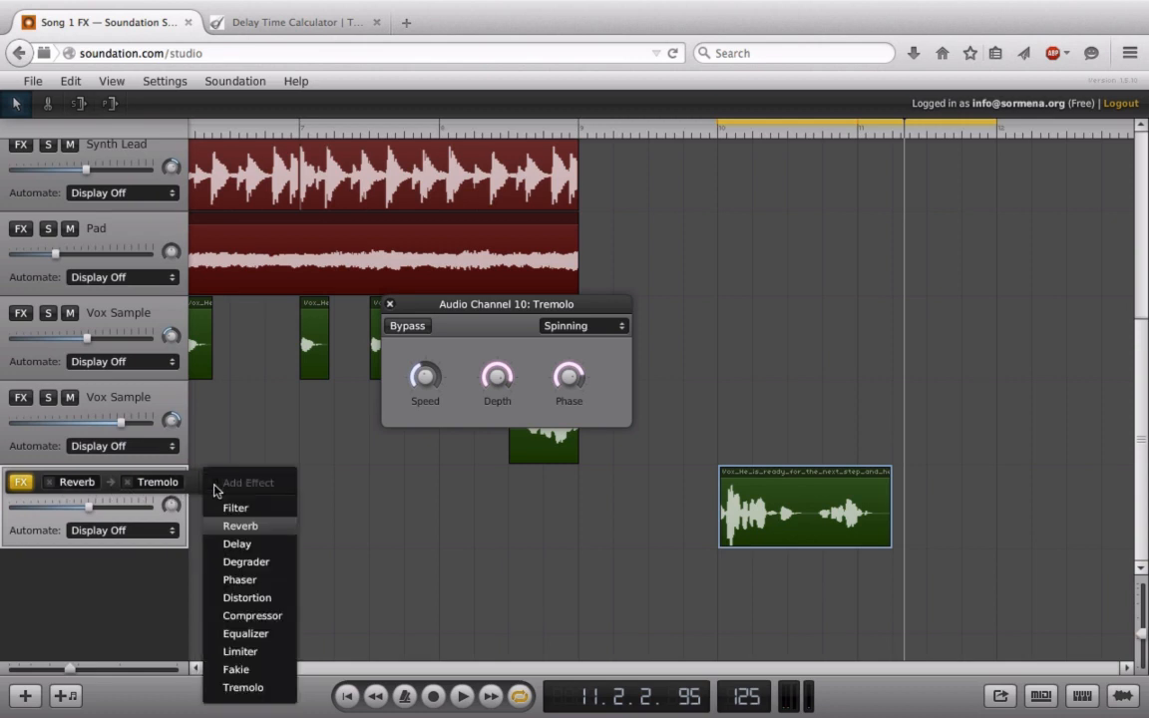
{"action": "left_click", "coordinate": [229, 543]}
{"action": "left_click_drag", "start_coordinate": [198, 485], "coordinate": [133, 488]}
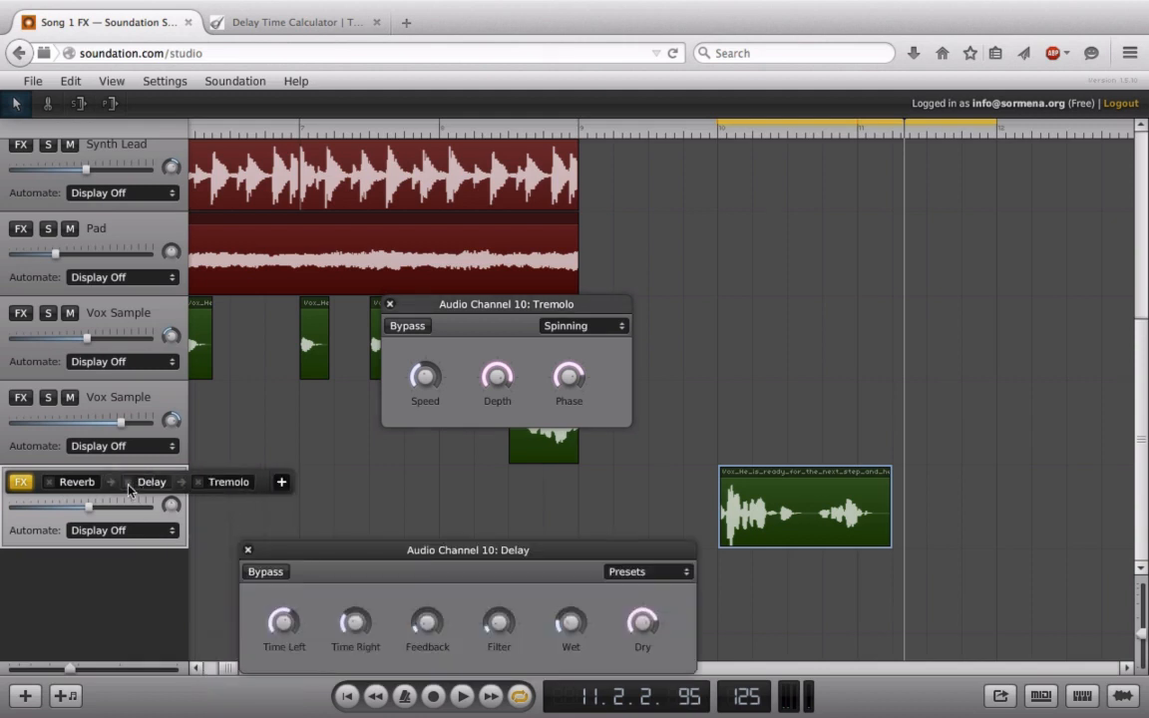
{"action": "left_click_drag", "start_coordinate": [277, 556], "coordinate": [273, 427]}
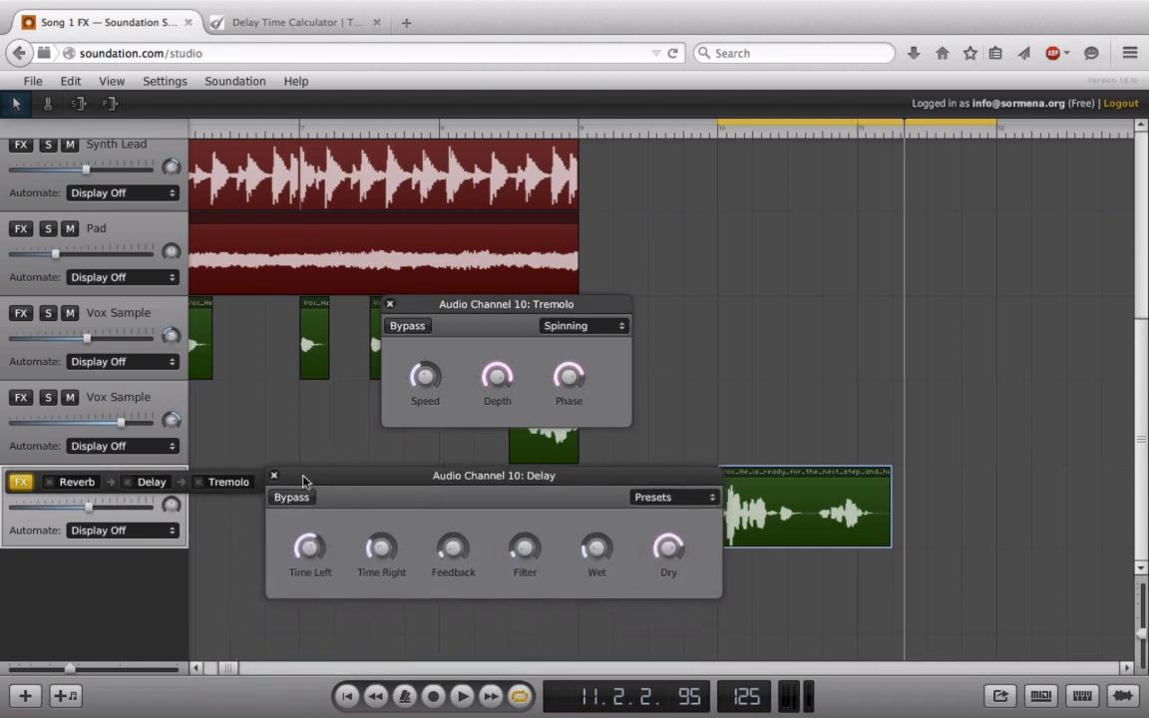
{"action": "left_click", "coordinate": [247, 427]}
Add a second Delay to the vocal channel and place it at the end of the chain, after Tremolo
{"action": "left_click", "coordinate": [281, 482]}
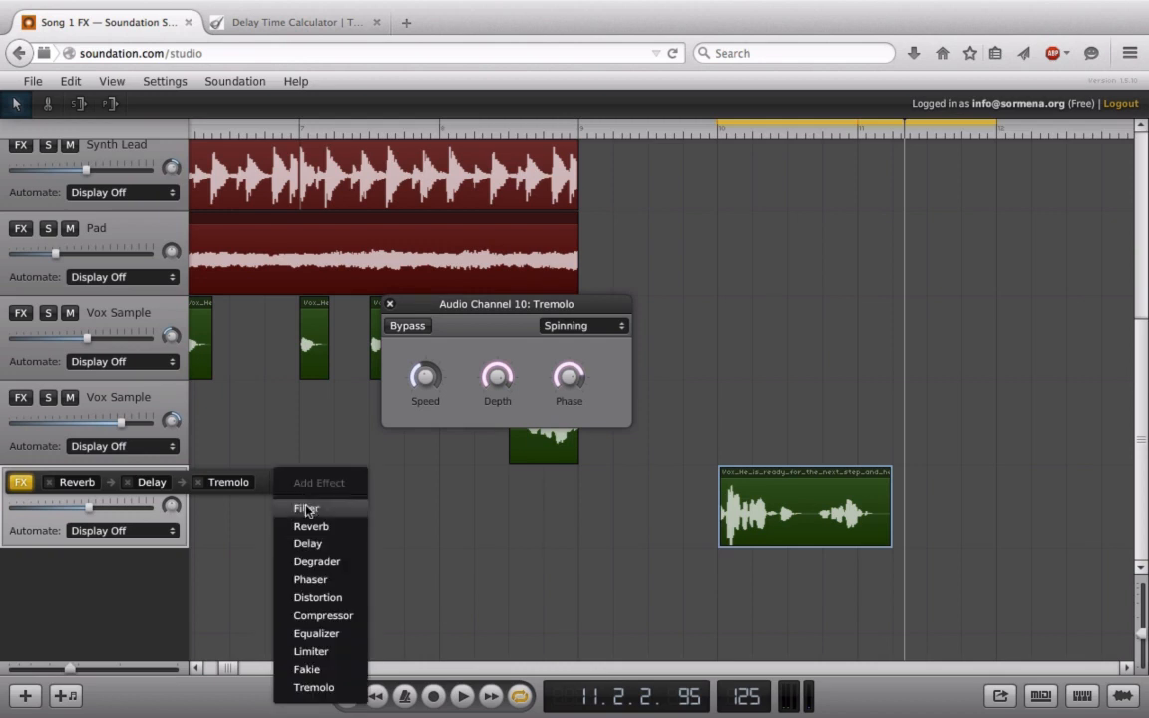
{"action": "left_click", "coordinate": [304, 544]}
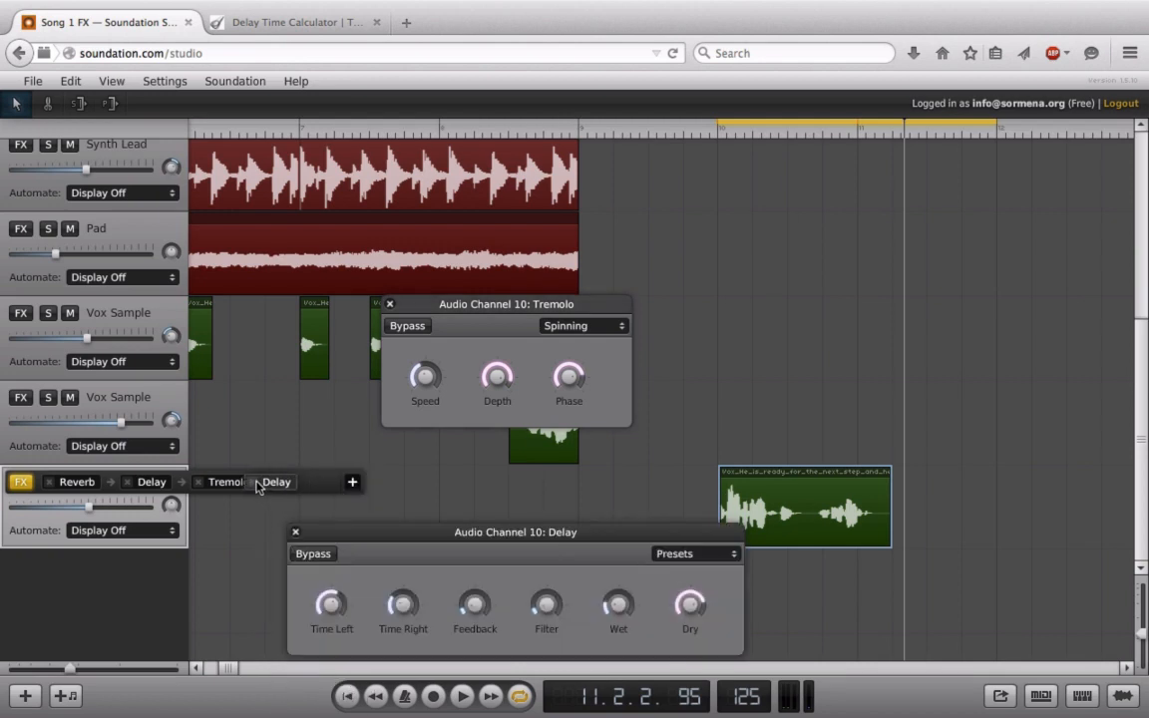
{"action": "left_click_drag", "start_coordinate": [203, 483], "coordinate": [293, 486]}
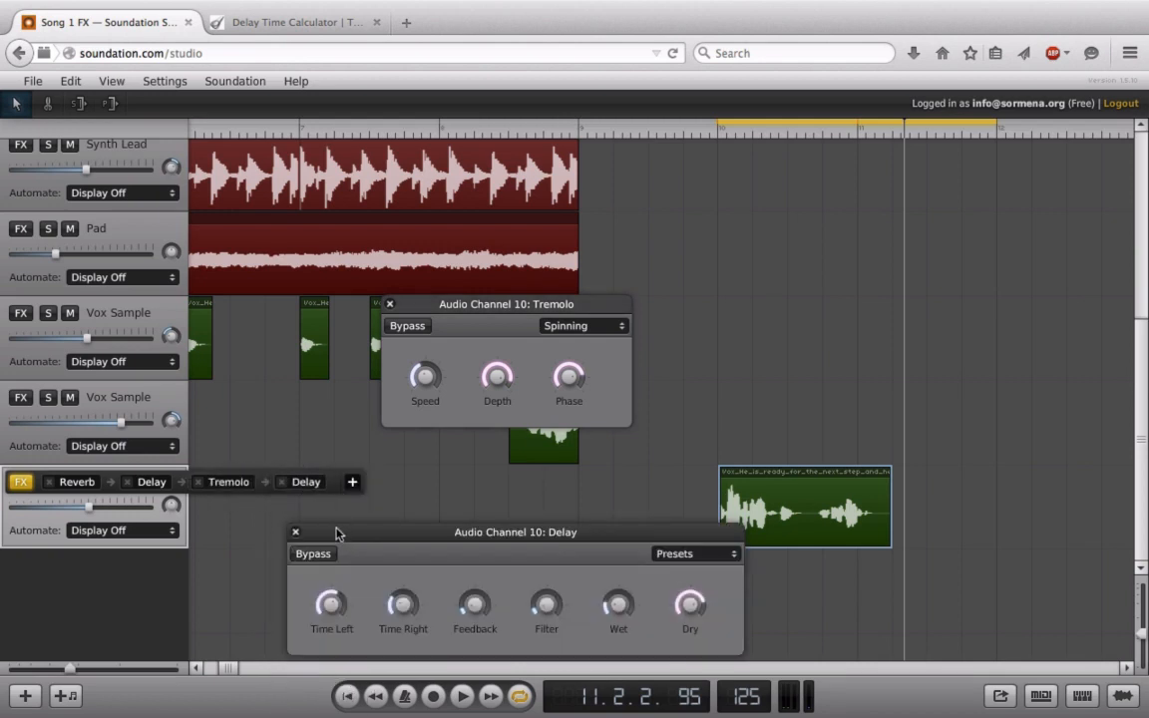
Open the first Delay, move it clear of the second Delay's window, and bypass the second Delay
{"action": "left_click", "coordinate": [152, 484]}
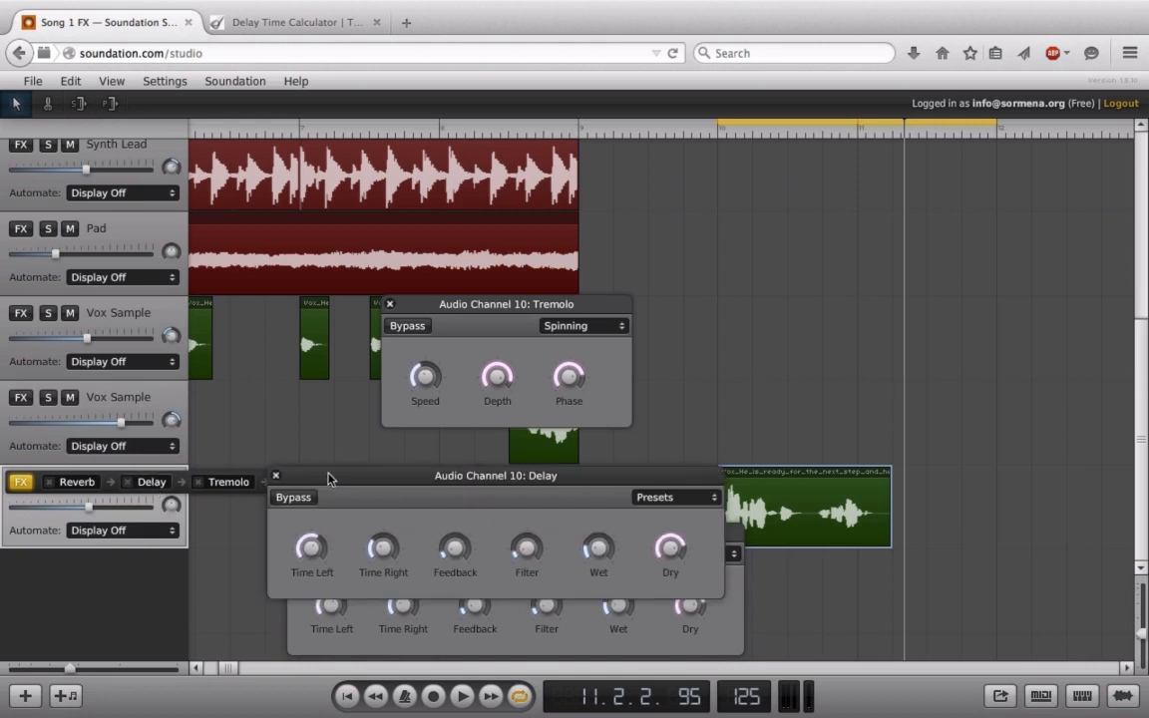
{"action": "left_click_drag", "start_coordinate": [330, 480], "coordinate": [210, 293]}
{"action": "left_click", "coordinate": [306, 556]}
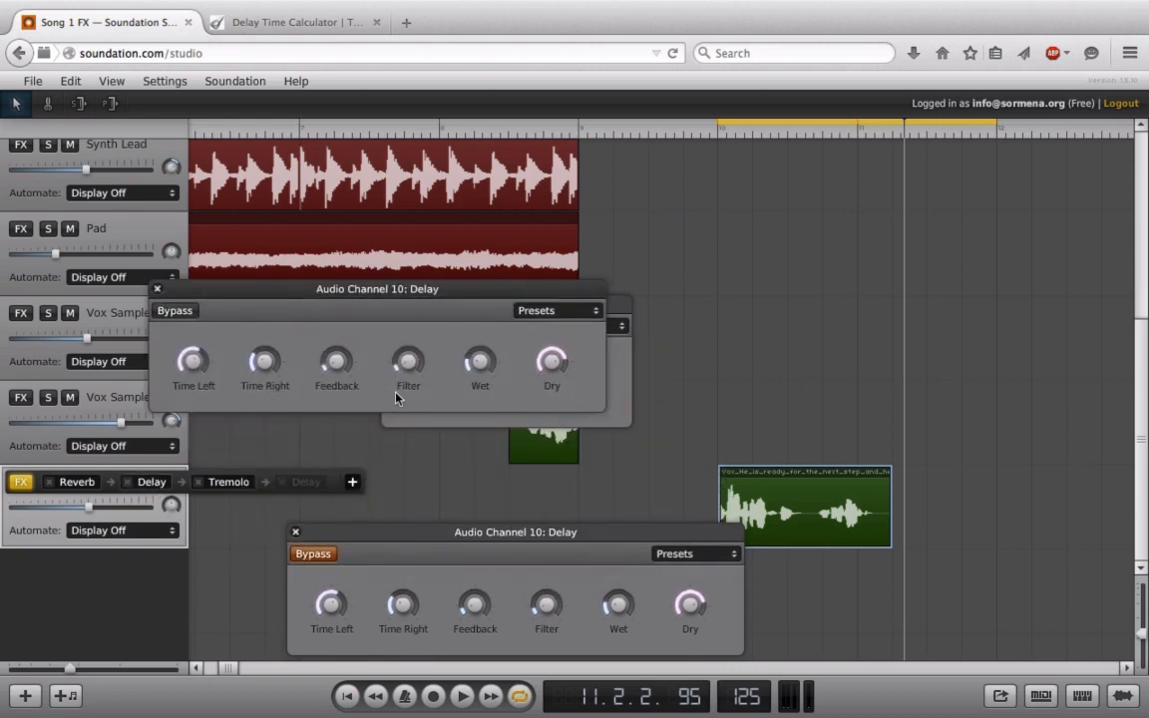
Play the vocal clip and raise the first Delay's Time Left, Time Right to 355 ms, Feedback, Filter to 64%, and Wet to about half
{"action": "key", "text": "space"}
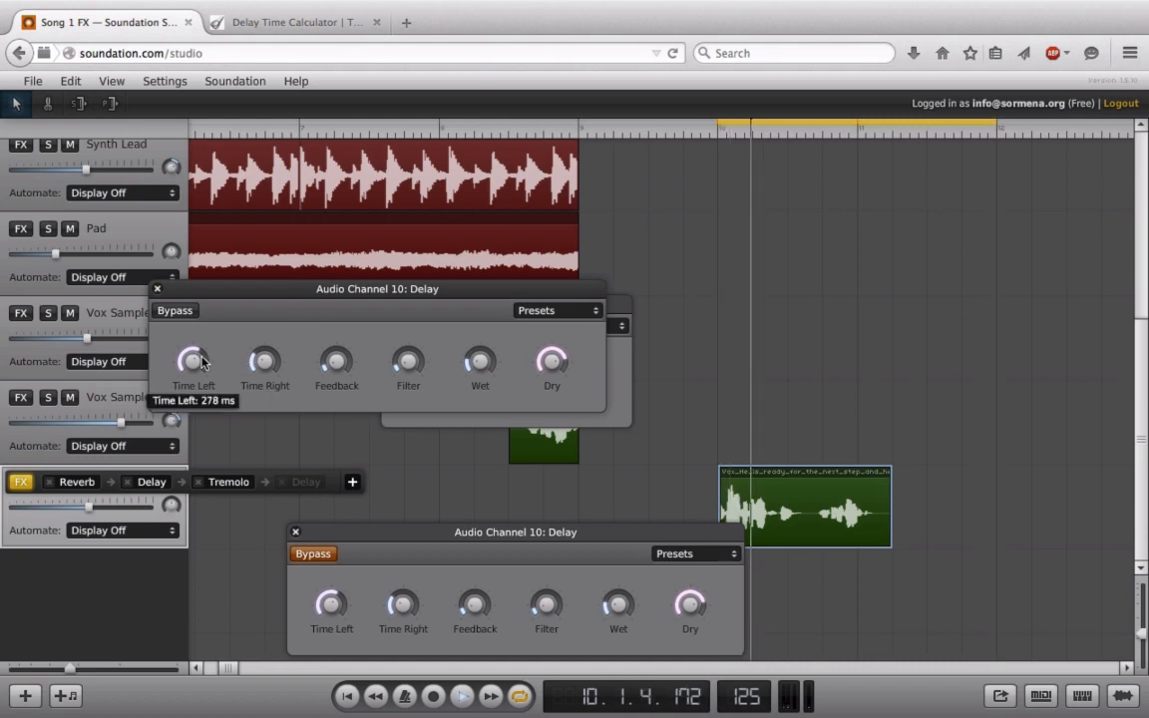
{"action": "left_click_drag", "start_coordinate": [202, 361], "coordinate": [204, 341]}
{"action": "left_click_drag", "start_coordinate": [269, 370], "coordinate": [269, 289]}
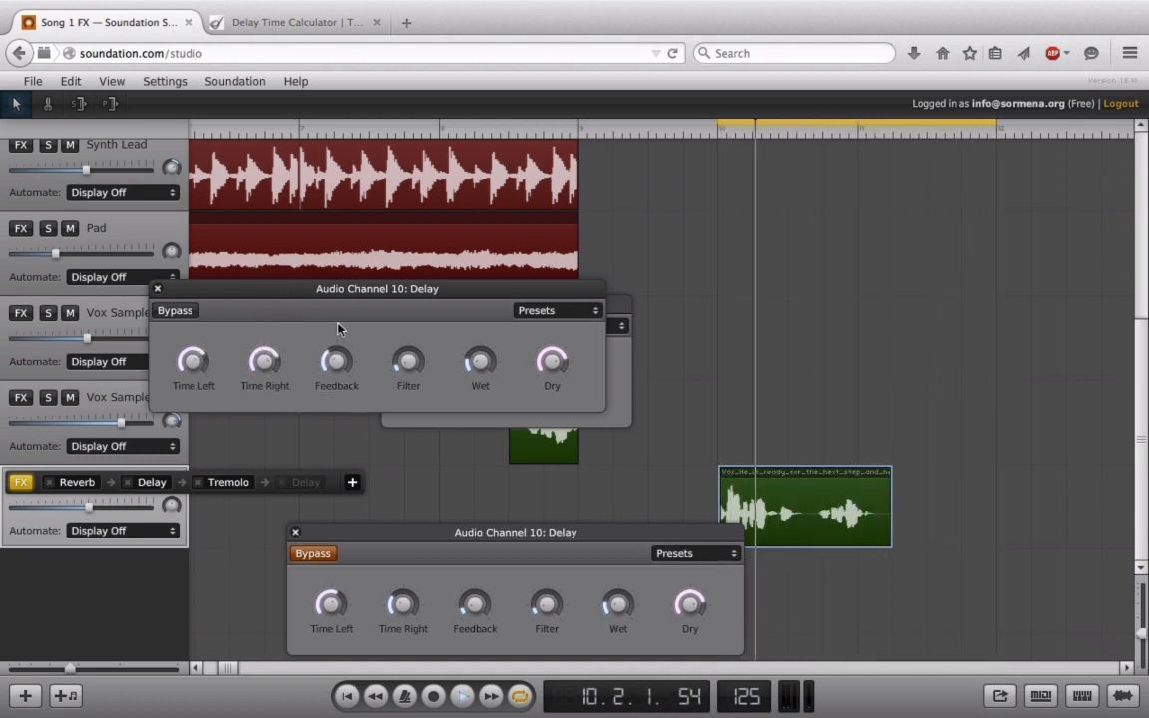
{"action": "left_click_drag", "start_coordinate": [407, 361], "coordinate": [409, 294]}
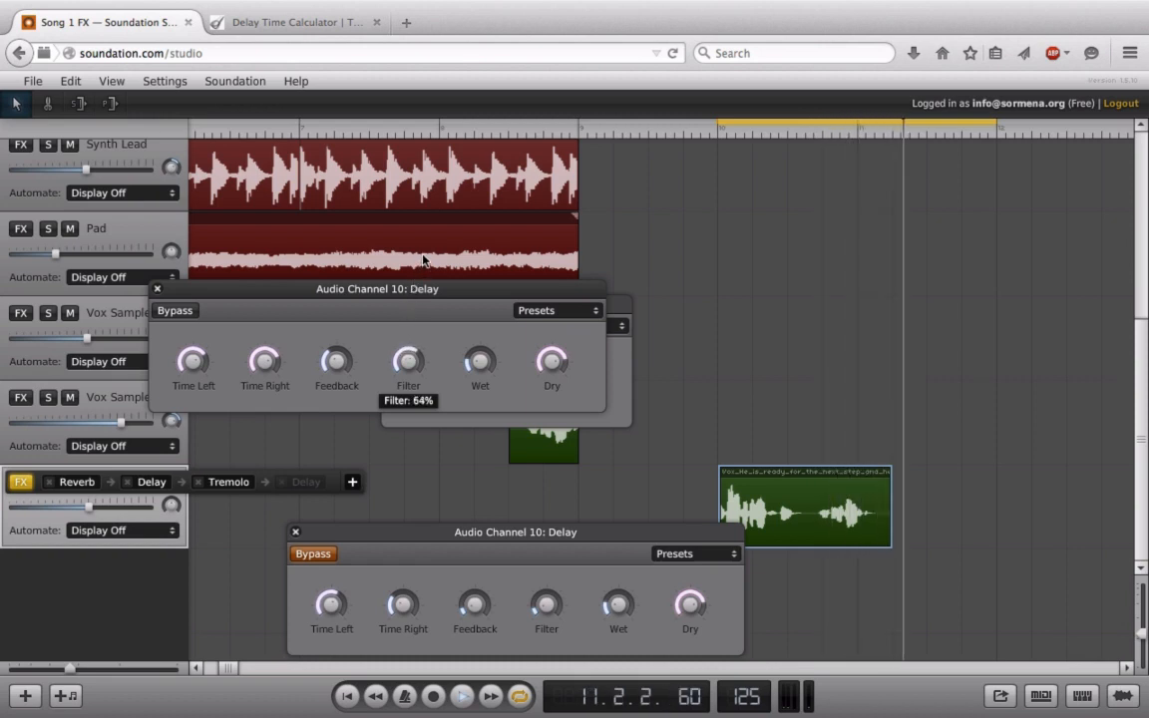
{"action": "left_click_drag", "start_coordinate": [488, 341], "coordinate": [494, 287]}
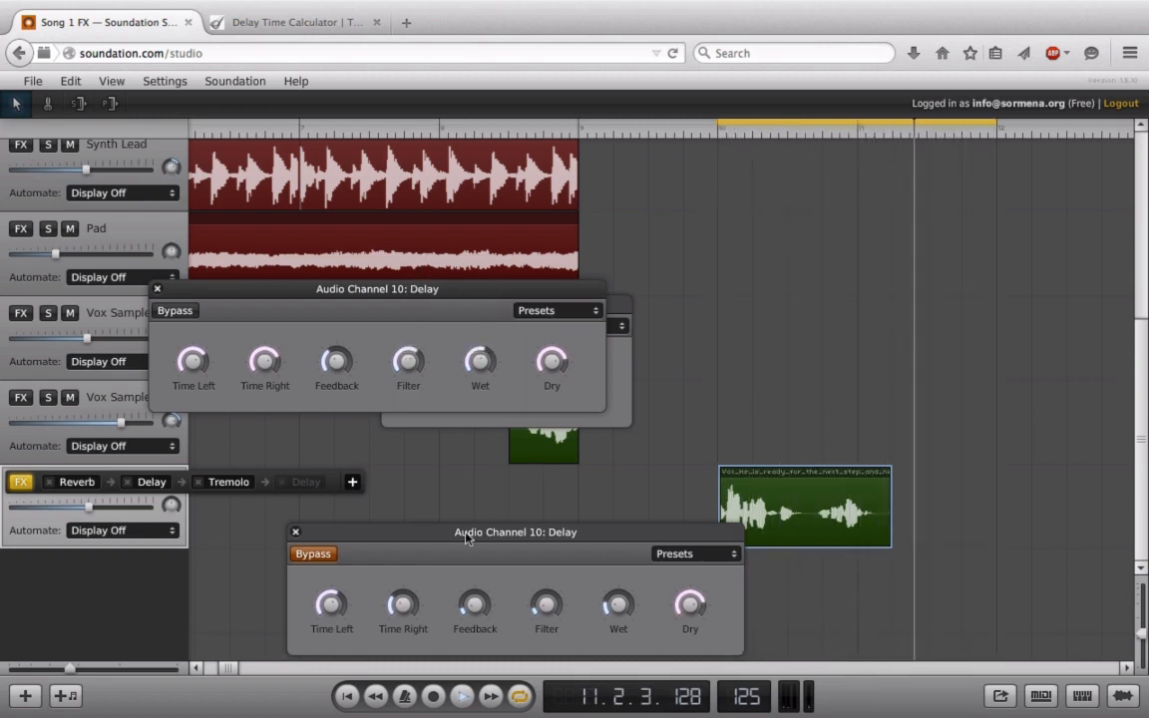
During playback, lower the first Delay's Time Right to a short time and raise its Feedback to 59%
{"action": "left_click_drag", "start_coordinate": [441, 530], "coordinate": [444, 439]}
{"action": "mouse_move", "coordinate": [249, 386]}
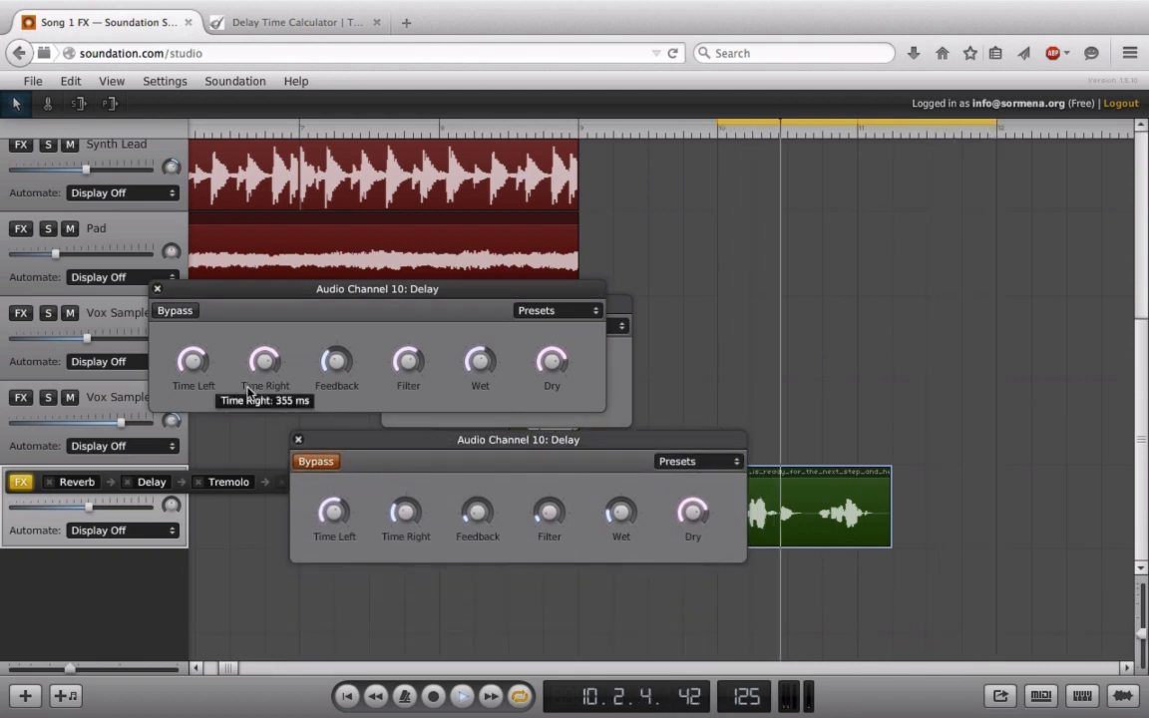
{"action": "left_click_drag", "start_coordinate": [262, 384], "coordinate": [227, 461]}
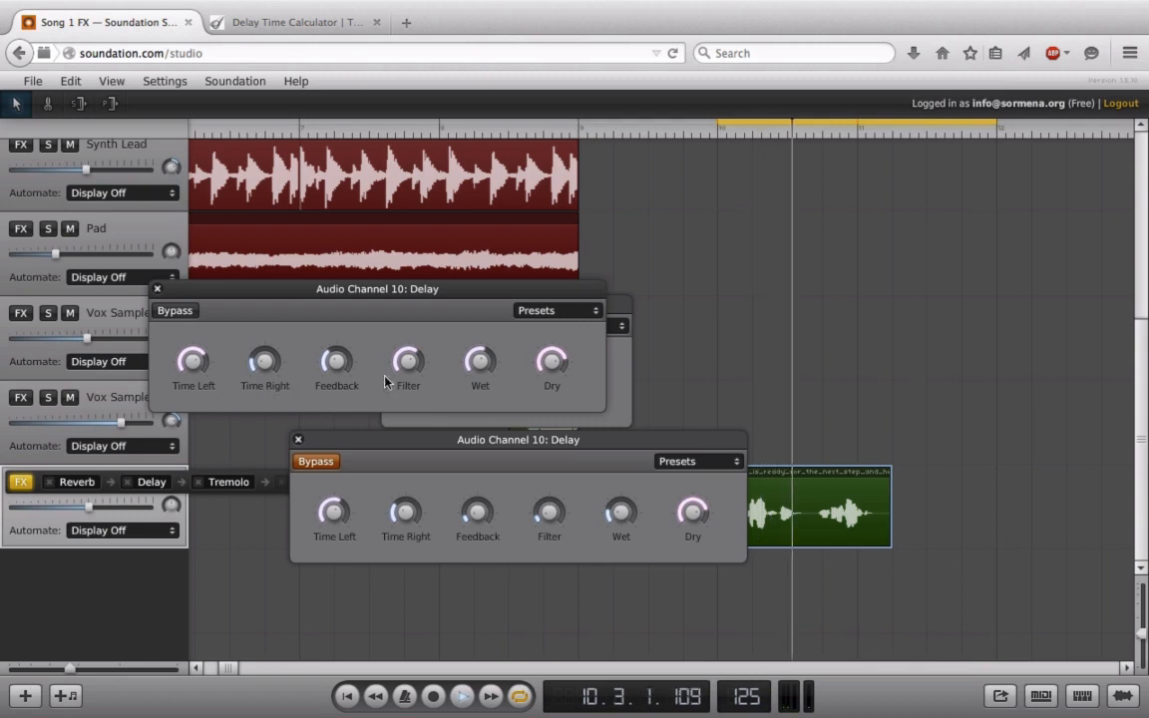
{"action": "left_click_drag", "start_coordinate": [337, 361], "coordinate": [349, 320]}
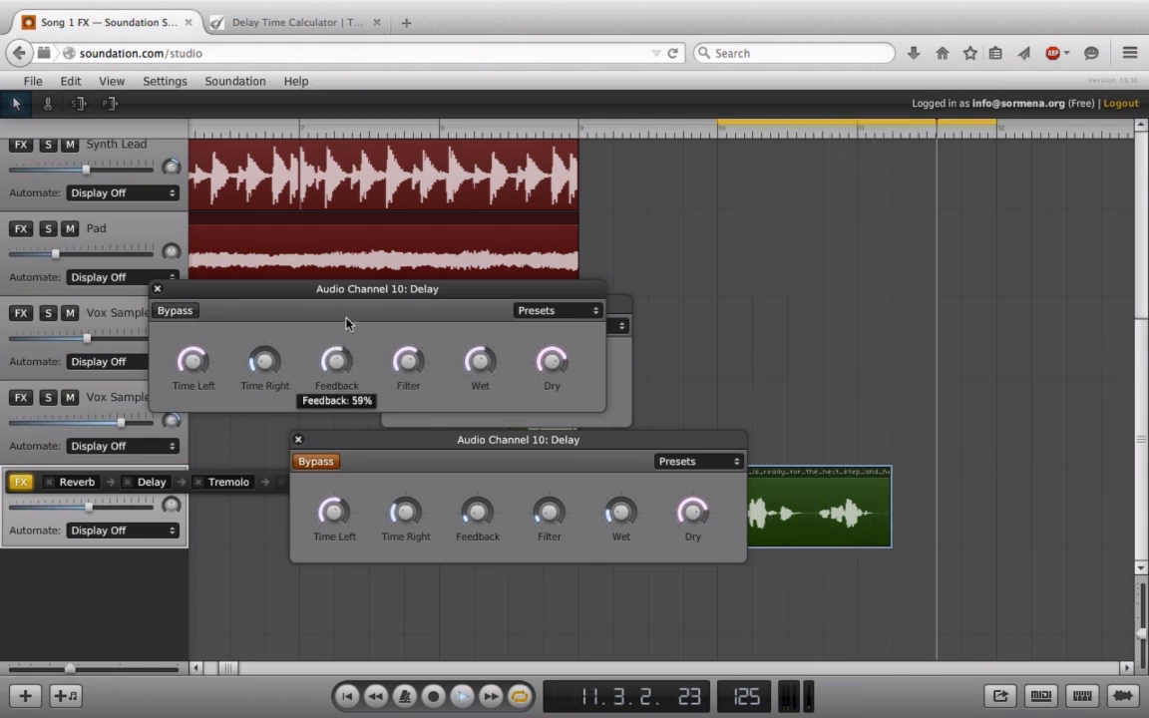
Turn off the second Delay's bypass, lower its Time Left and Time Right to near minimum, and raise Wet to about three-quarters
{"action": "left_click_drag", "start_coordinate": [348, 460], "coordinate": [349, 356]}
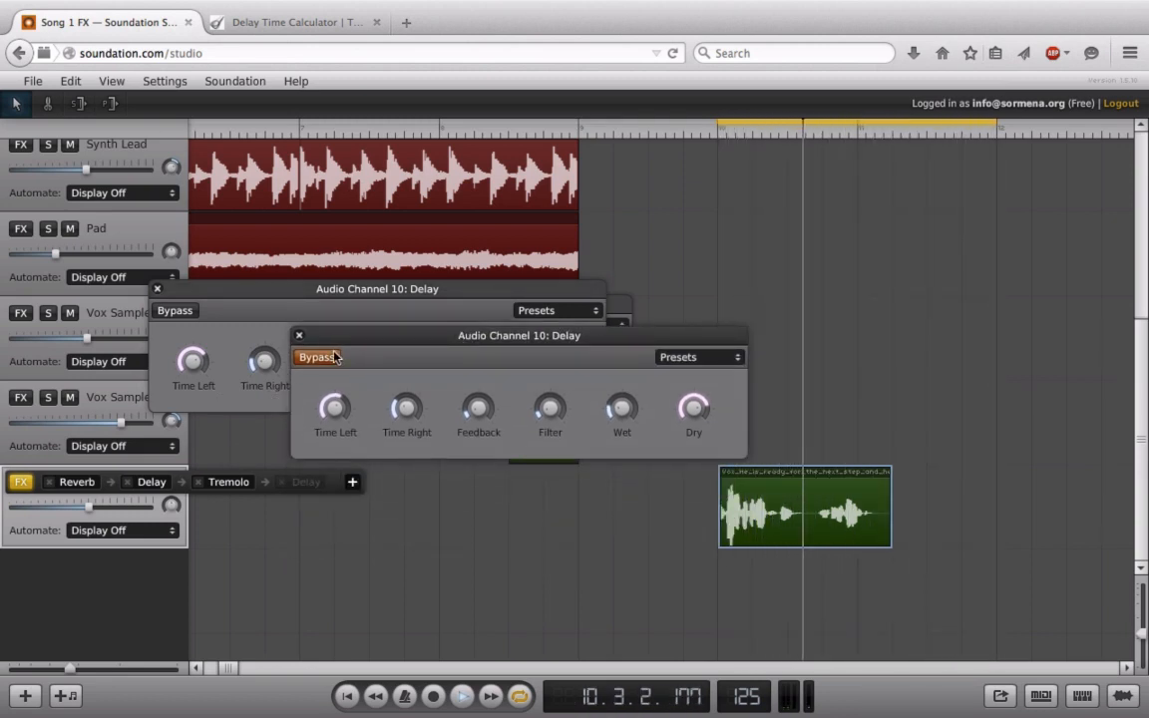
{"action": "left_click_drag", "start_coordinate": [335, 408], "coordinate": [303, 511]}
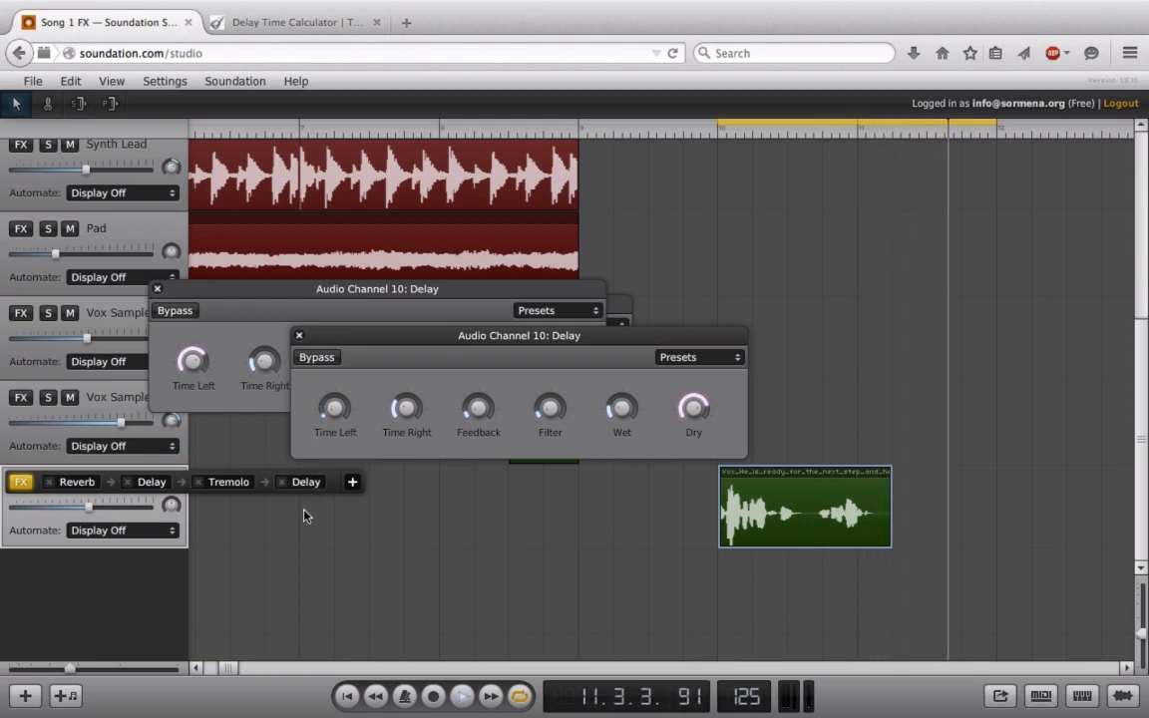
{"action": "left_click_drag", "start_coordinate": [407, 408], "coordinate": [388, 475]}
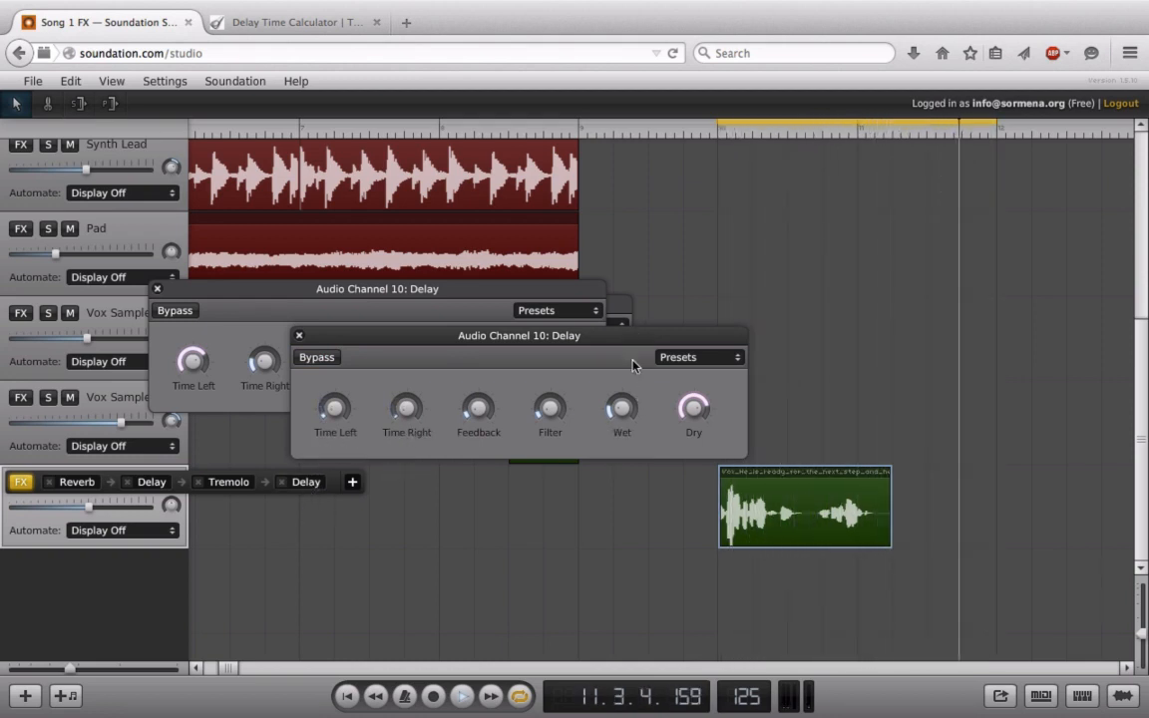
{"action": "left_click_drag", "start_coordinate": [623, 401], "coordinate": [625, 279]}
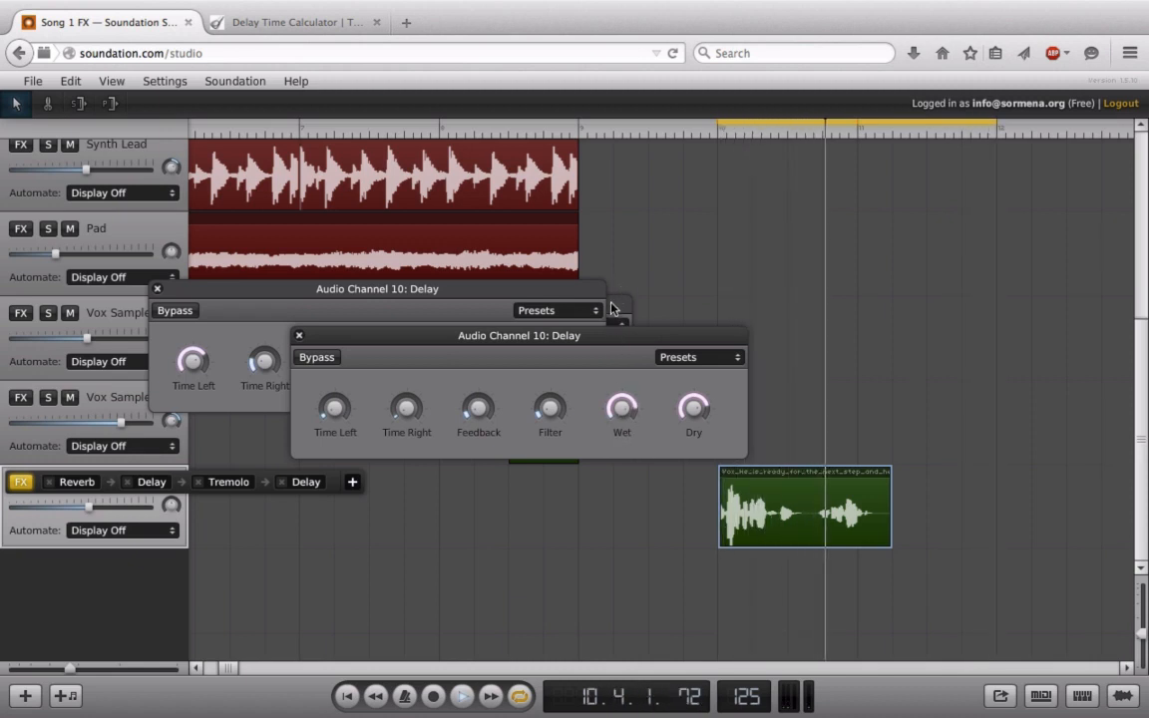
Raise the second Delay's Filter to maximum and Feedback to about half, and set Time Right to 7 ms
{"action": "left_click_drag", "start_coordinate": [549, 407], "coordinate": [550, 329]}
{"action": "left_click_drag", "start_coordinate": [484, 439], "coordinate": [502, 336]}
{"action": "mouse_move", "coordinate": [403, 413]}
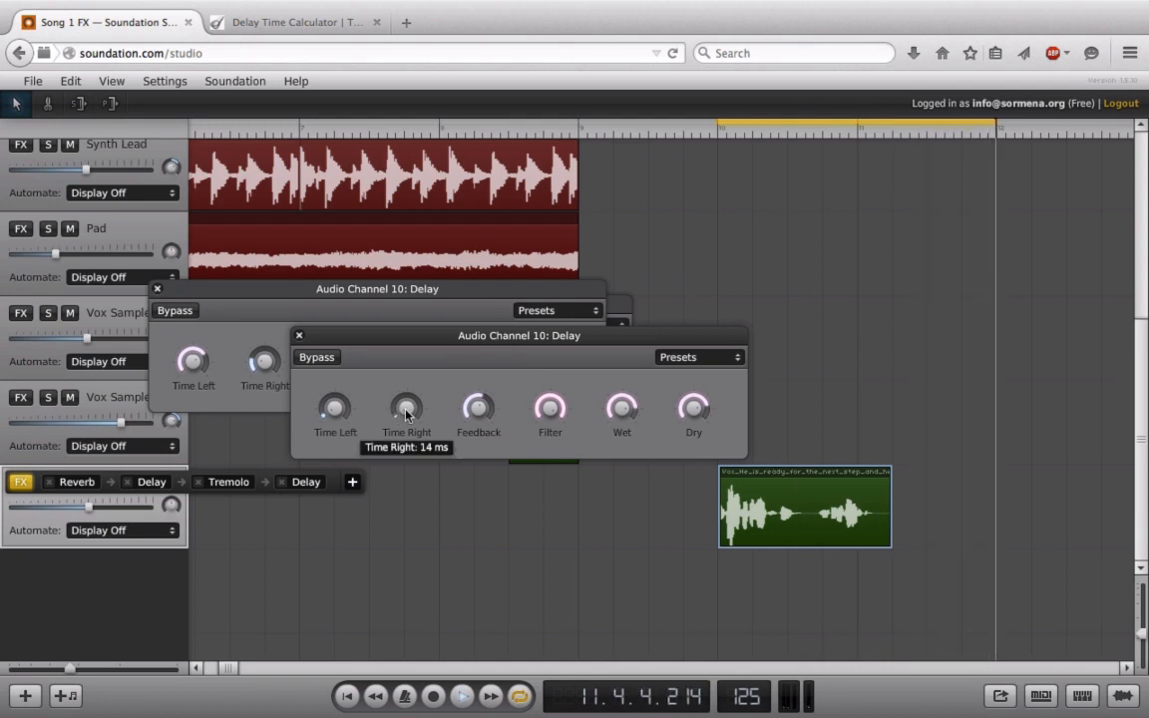
{"action": "left_click_drag", "start_coordinate": [405, 410], "coordinate": [346, 420]}
{"action": "mouse_move", "coordinate": [344, 416]}
{"action": "mouse_move", "coordinate": [420, 419]}
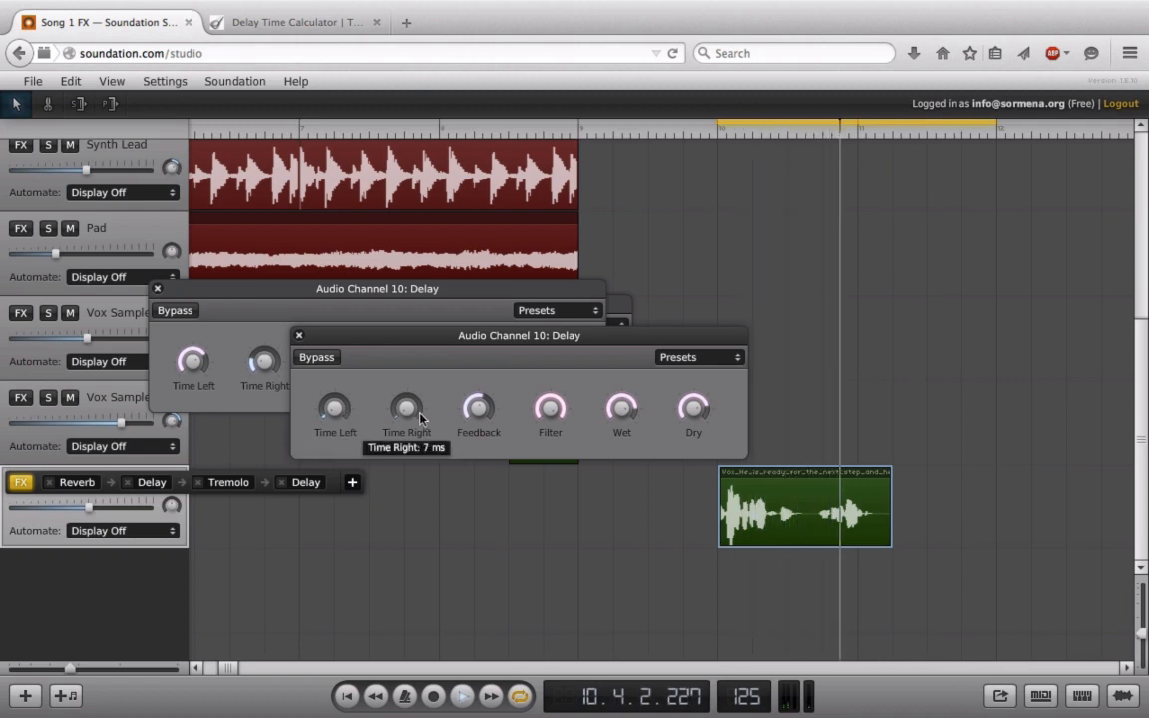
Close both Delay windows and the Tremolo window while the clip plays
{"action": "left_click", "coordinate": [299, 336]}
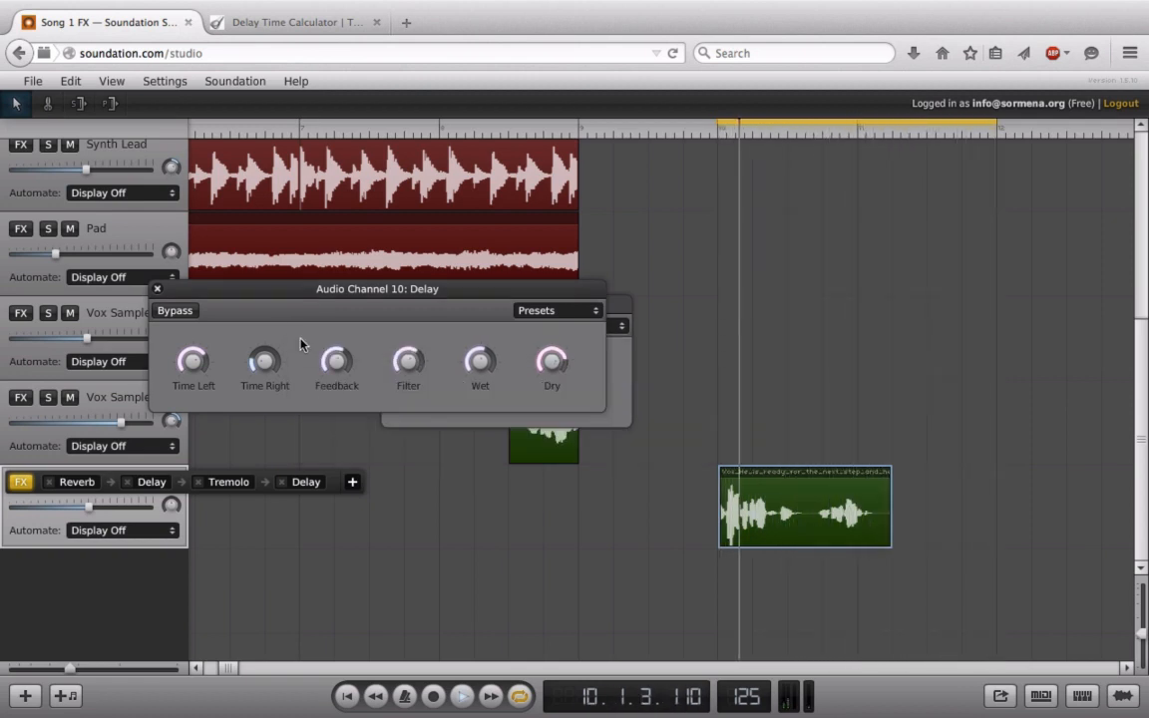
{"action": "left_click", "coordinate": [157, 290]}
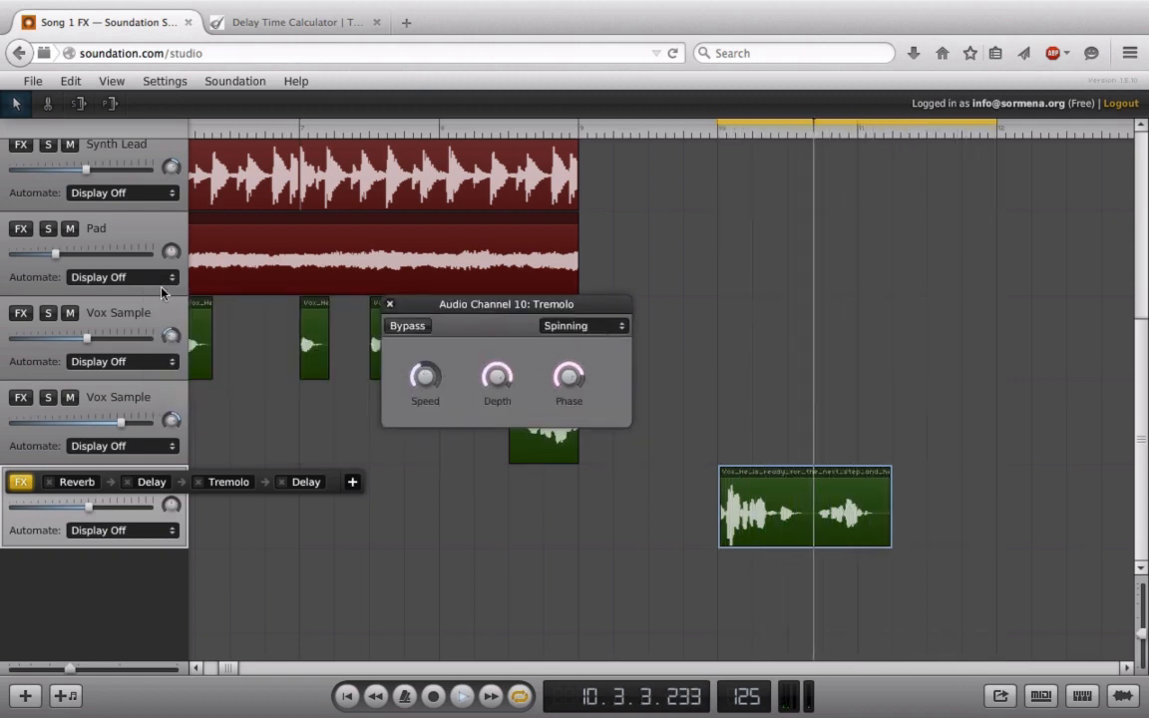
{"action": "left_click", "coordinate": [389, 303]}
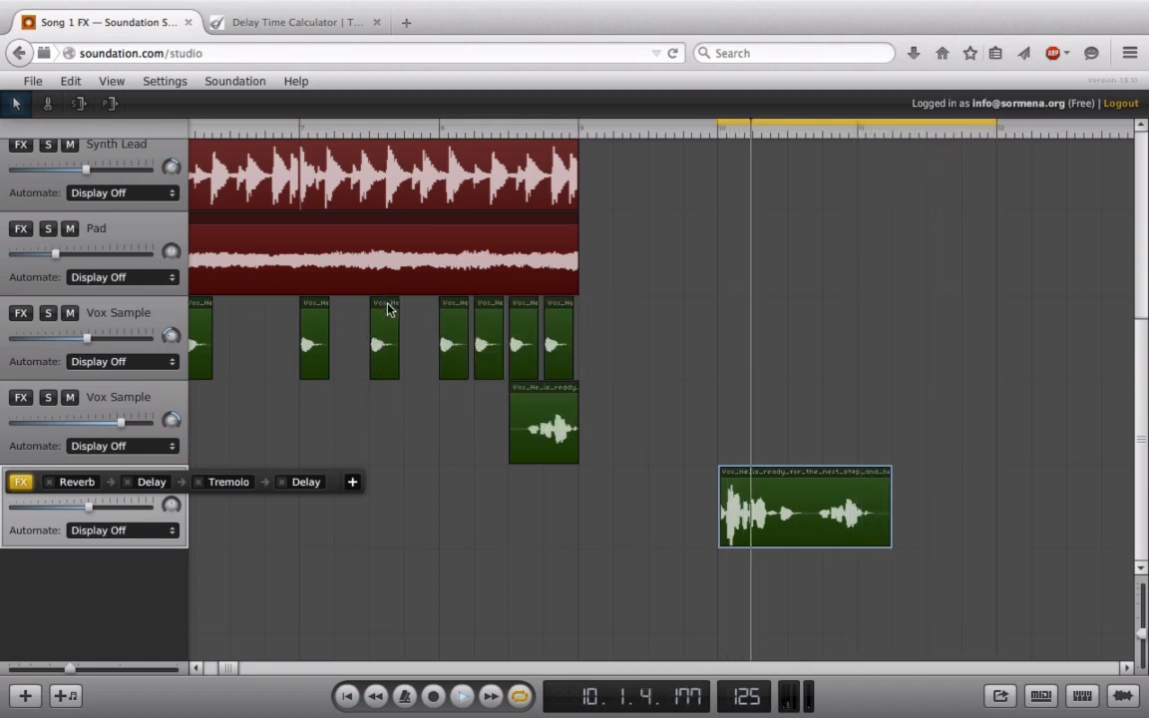